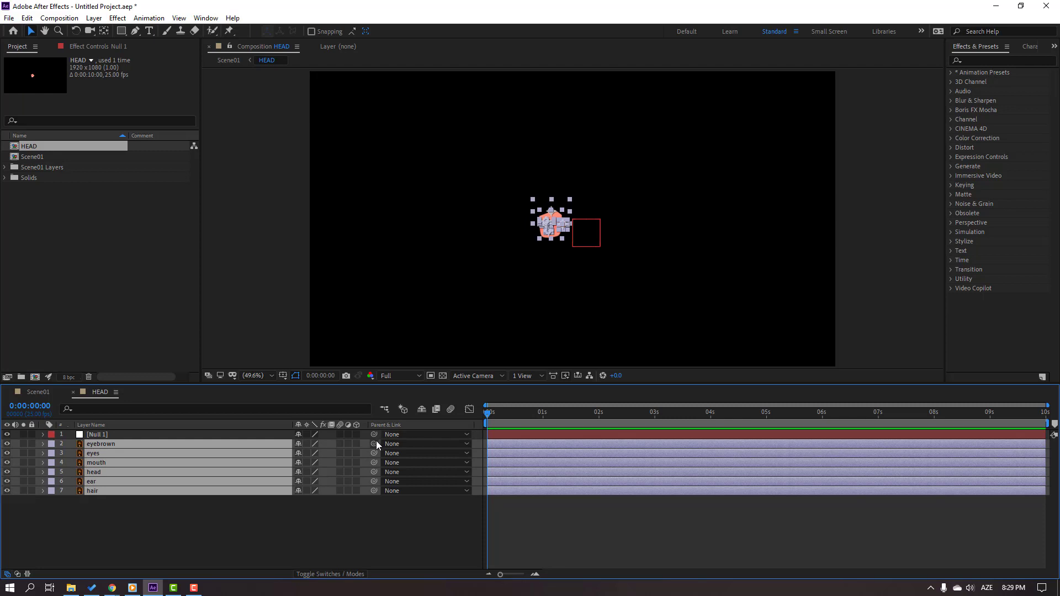
Parent the six head-part layers to Null 1 and scale the null to 415%.
{"action": "left_click_drag", "start_coordinate": [373, 444], "coordinate": [92, 435]}
{"action": "left_click", "coordinate": [98, 436]}
{"action": "key", "text": "s"}
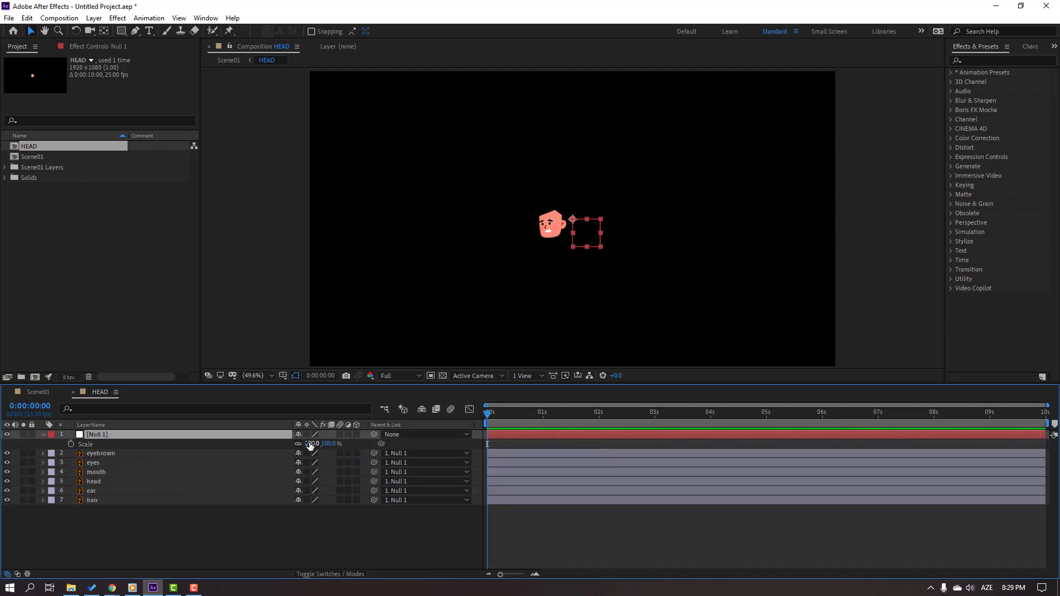
{"action": "left_click_drag", "start_coordinate": [310, 447], "coordinate": [517, 354]}
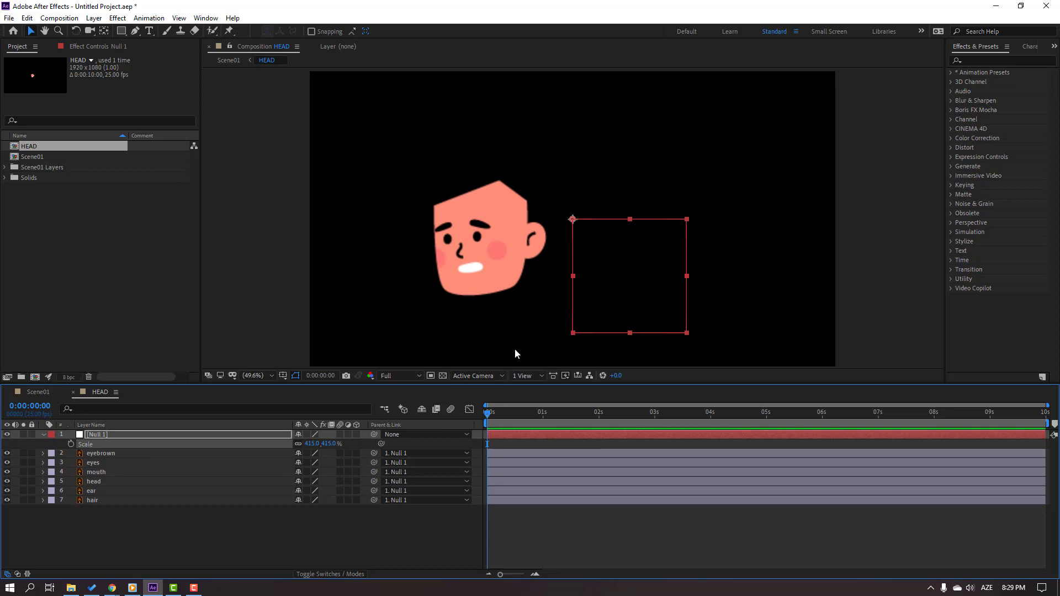
Scale the null to 436% with the head centred in the frame over the transparency grid, and delete the null.
{"action": "left_click", "coordinate": [431, 376]}
{"action": "left_click_drag", "start_coordinate": [604, 276], "coordinate": [671, 265]}
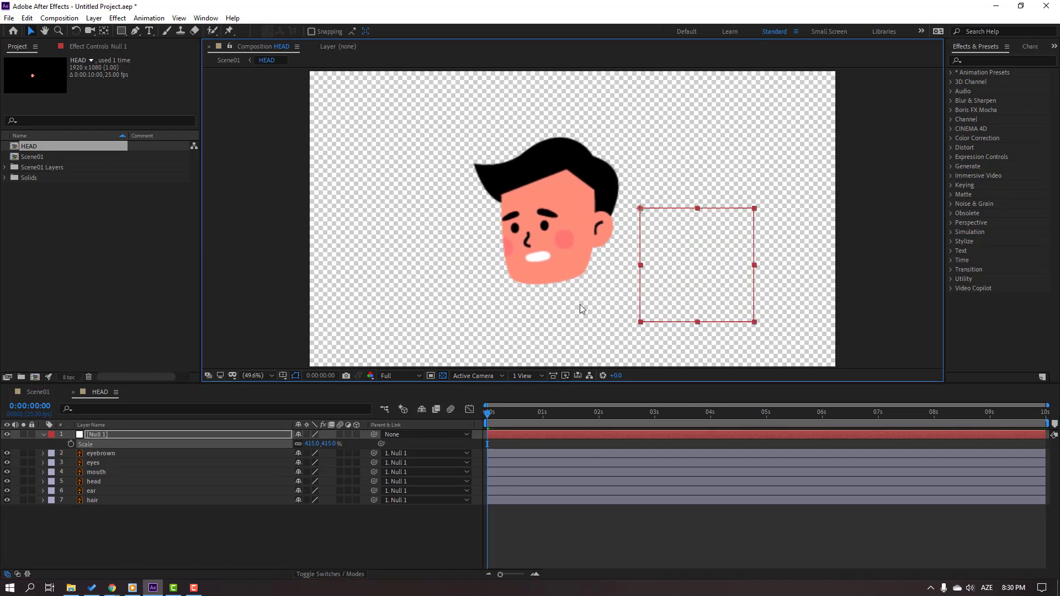
{"action": "left_click_drag", "start_coordinate": [311, 444], "coordinate": [322, 445]}
{"action": "left_click_drag", "start_coordinate": [688, 292], "coordinate": [701, 286]}
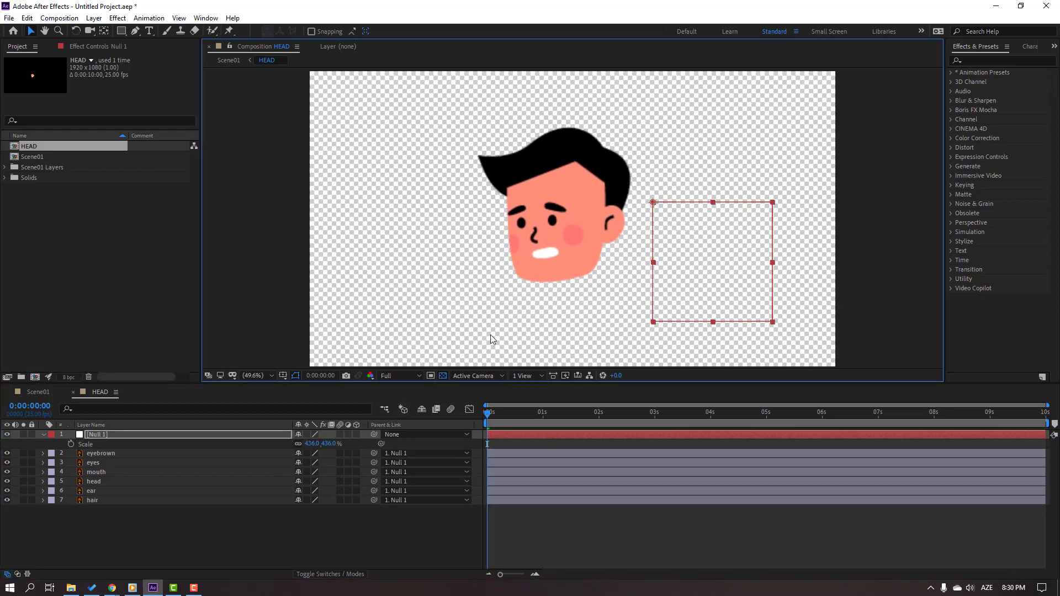
{"action": "left_click", "coordinate": [99, 434]}
{"action": "key", "text": "Delete"}
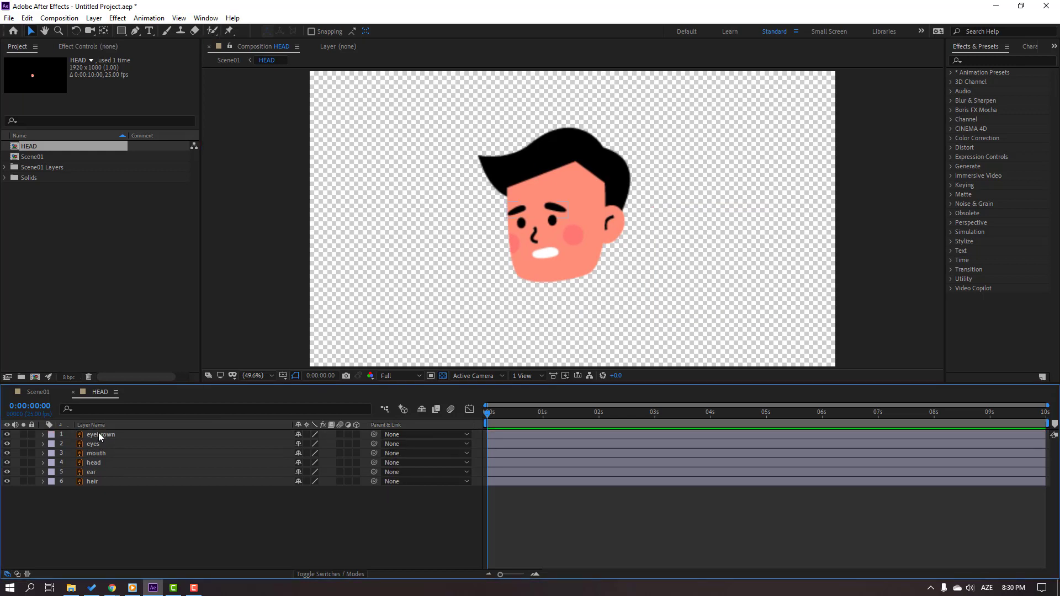
Enable continuous rasterization for all six layers, from eyebrown to hair, so the enlarged artwork renders sharply.
{"action": "left_click_drag", "start_coordinate": [135, 546], "coordinate": [115, 436]}
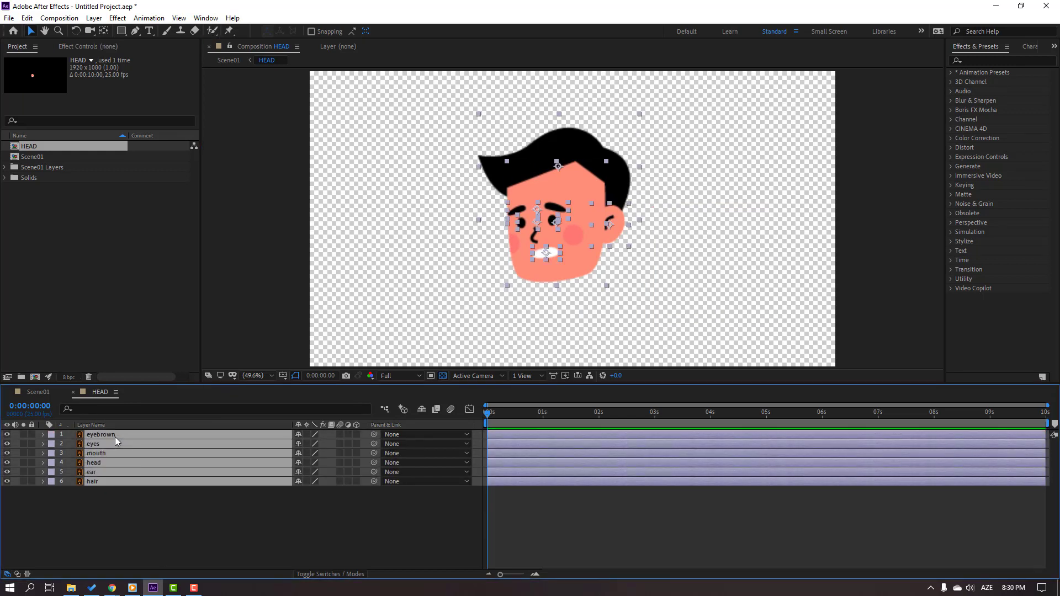
{"action": "scroll", "coordinate": [649, 237], "scroll_direction": "up", "scroll_amount": 5}
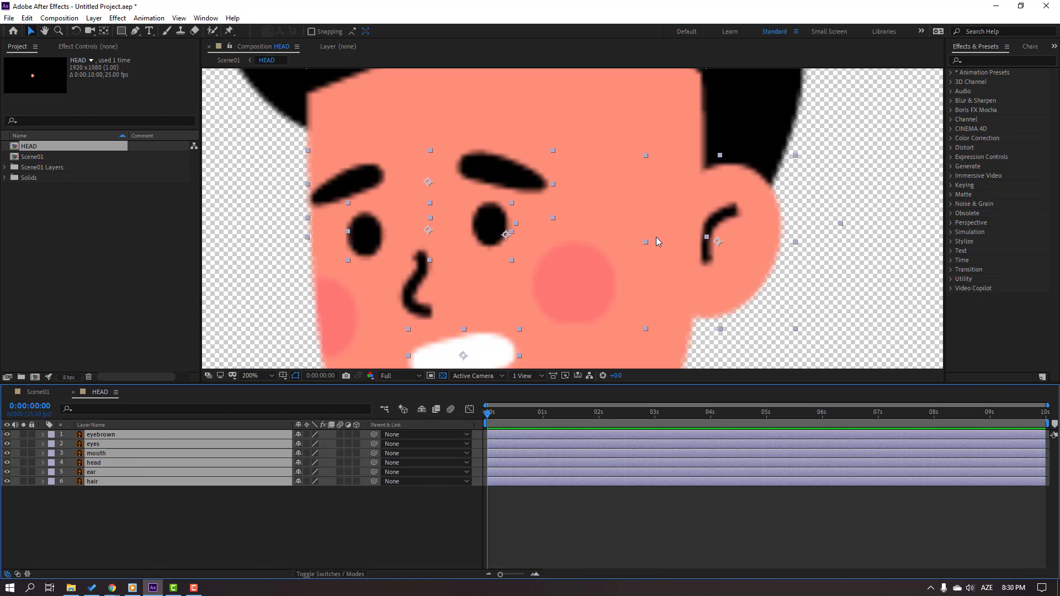
{"action": "scroll", "coordinate": [393, 244], "scroll_direction": "up", "scroll_amount": 2}
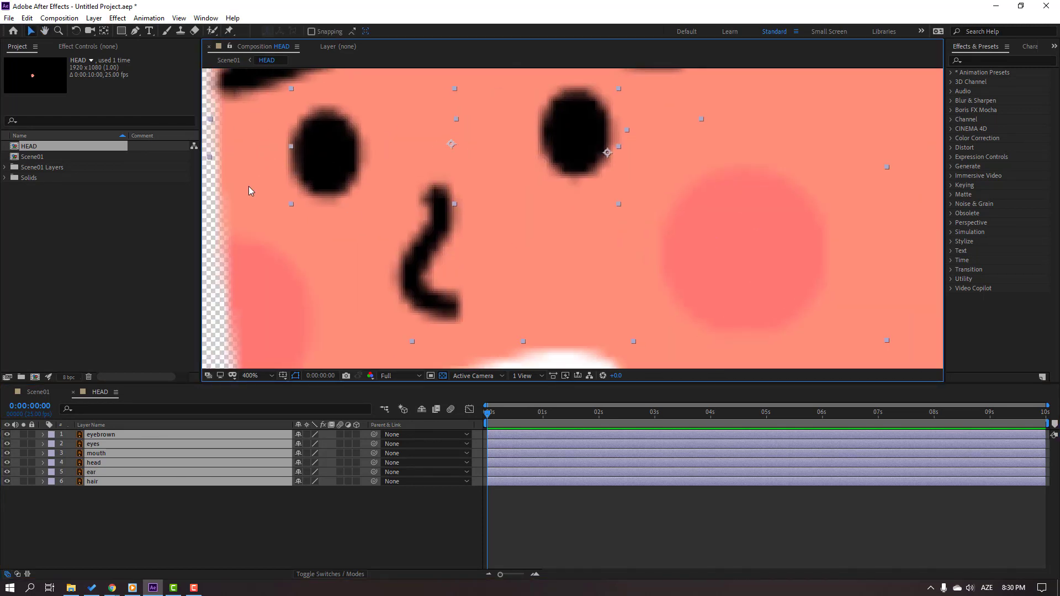
{"action": "left_click_drag", "start_coordinate": [277, 166], "coordinate": [328, 190]}
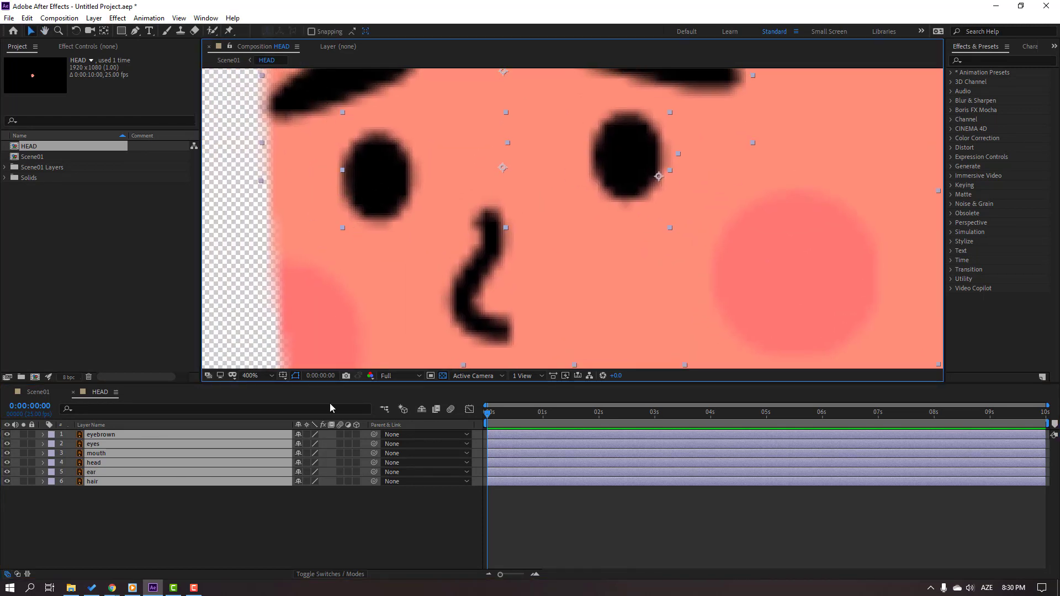
{"action": "left_click", "coordinate": [307, 434]}
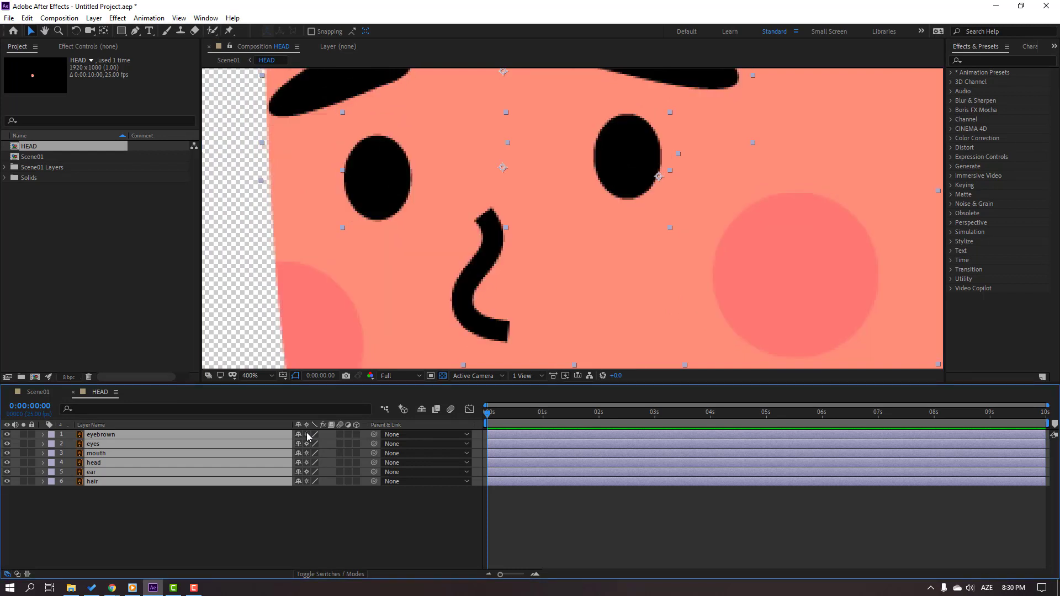
{"action": "left_click", "coordinate": [307, 434]}
{"action": "left_click", "coordinate": [307, 434]}
{"action": "left_click", "coordinate": [307, 434]}
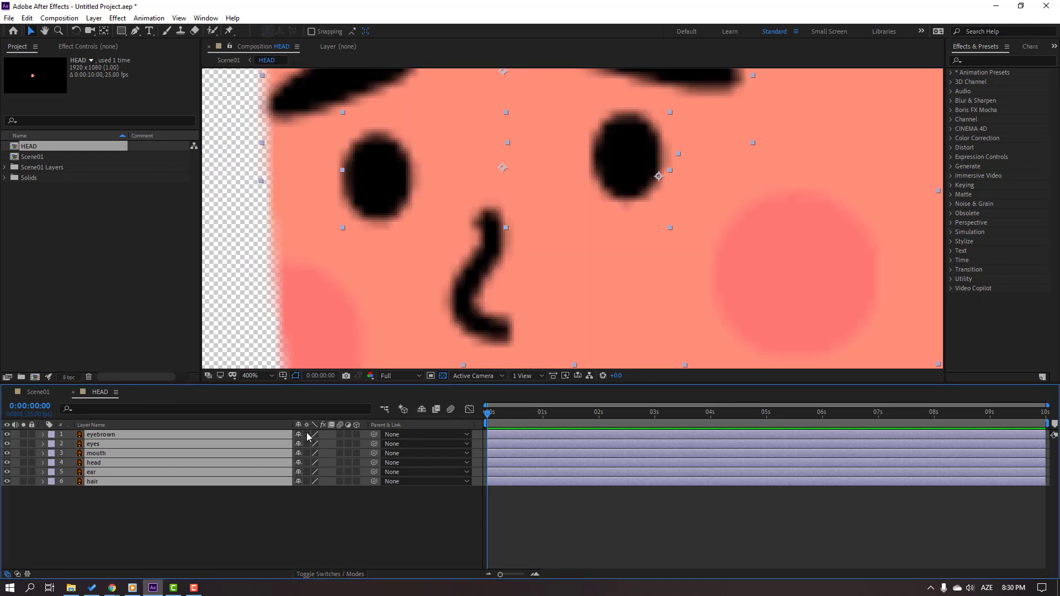
{"action": "left_click", "coordinate": [307, 434]}
{"action": "left_click", "coordinate": [307, 434]}
{"action": "left_click", "coordinate": [307, 435]}
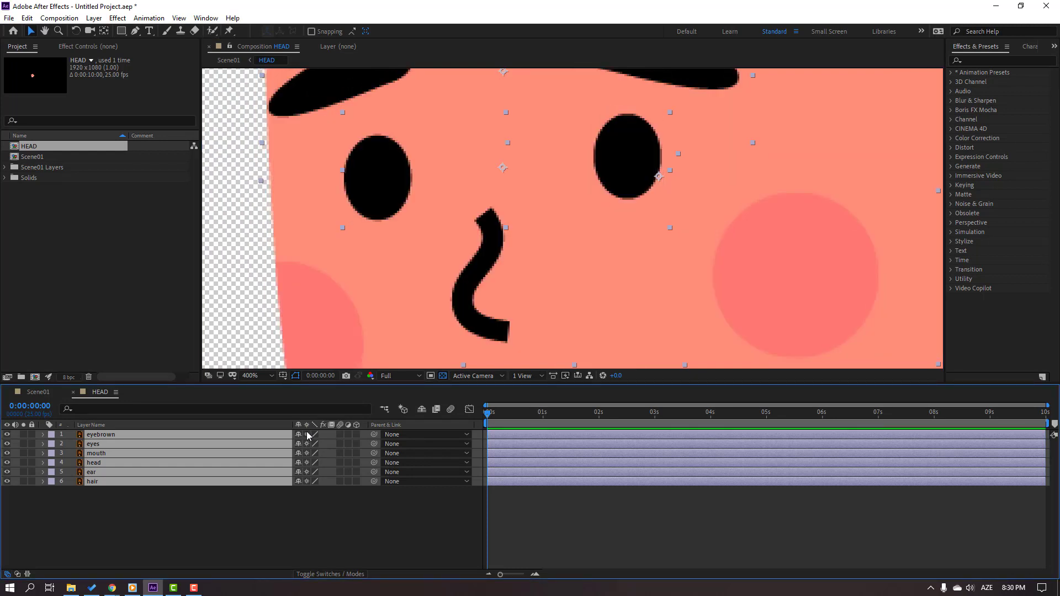
{"action": "scroll", "coordinate": [310, 194], "scroll_direction": "down", "scroll_amount": 8}
{"action": "left_click", "coordinate": [298, 526]}
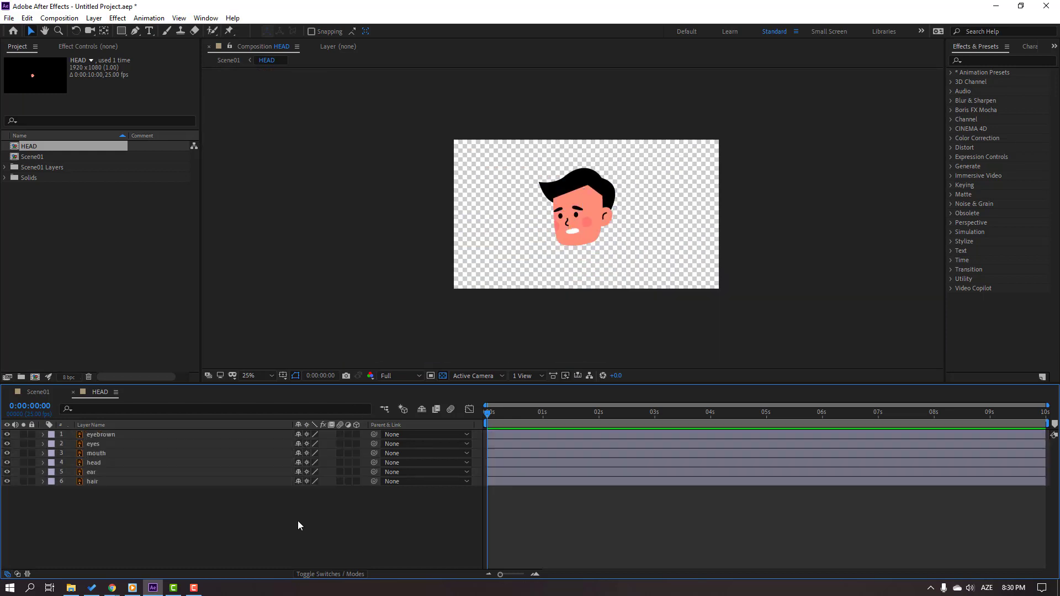
Draw a region of interest of about 622 × 614 px around the whole head and crop the HEAD composition to it.
{"action": "left_click", "coordinate": [431, 379]}
{"action": "scroll", "coordinate": [663, 251], "scroll_direction": "up", "scroll_amount": 2}
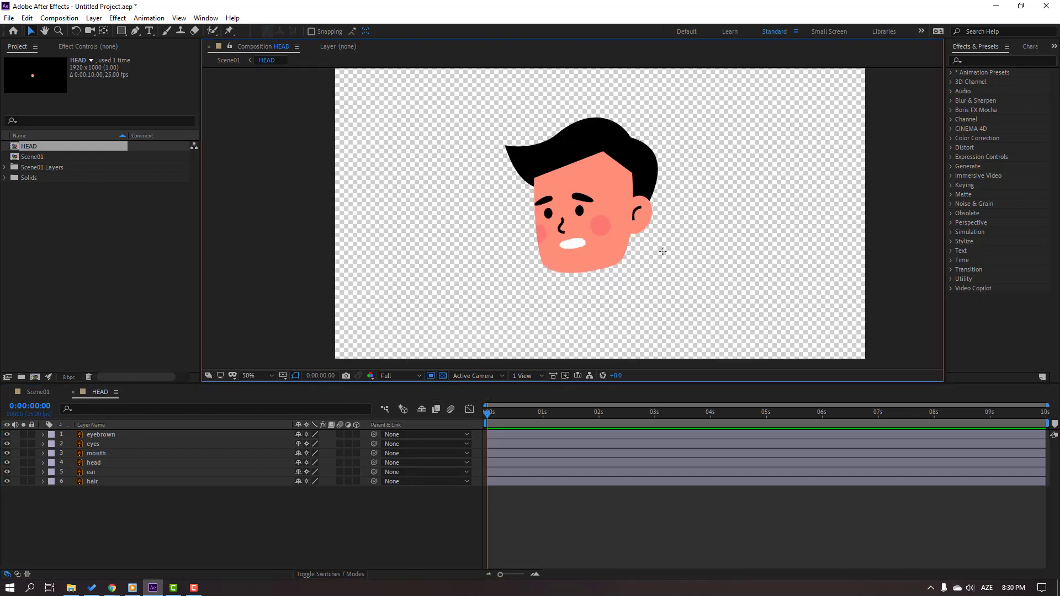
{"action": "left_click_drag", "start_coordinate": [499, 105], "coordinate": [674, 277]}
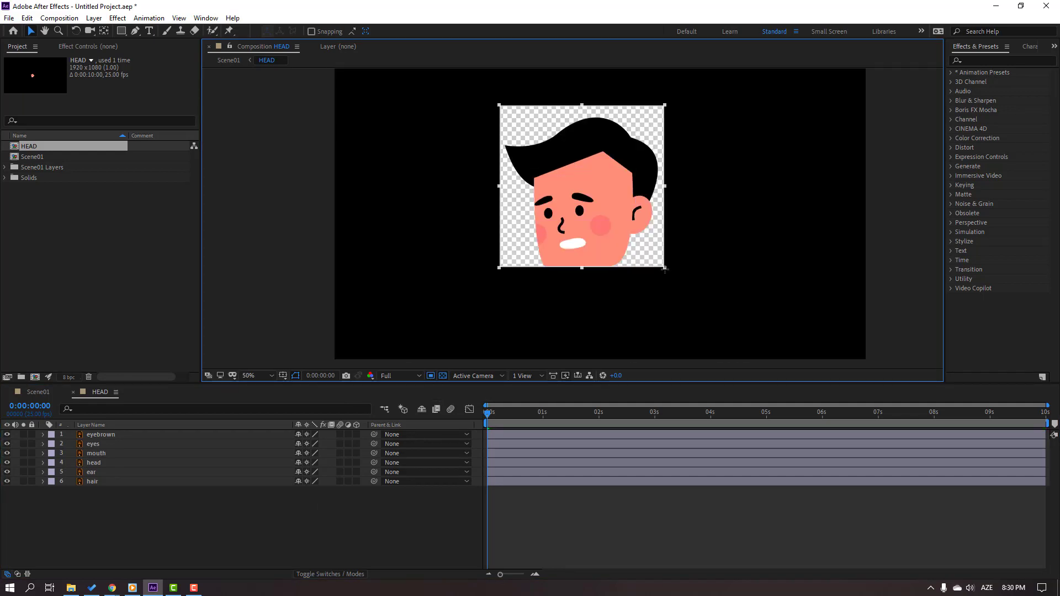
{"action": "left_click", "coordinate": [60, 17]}
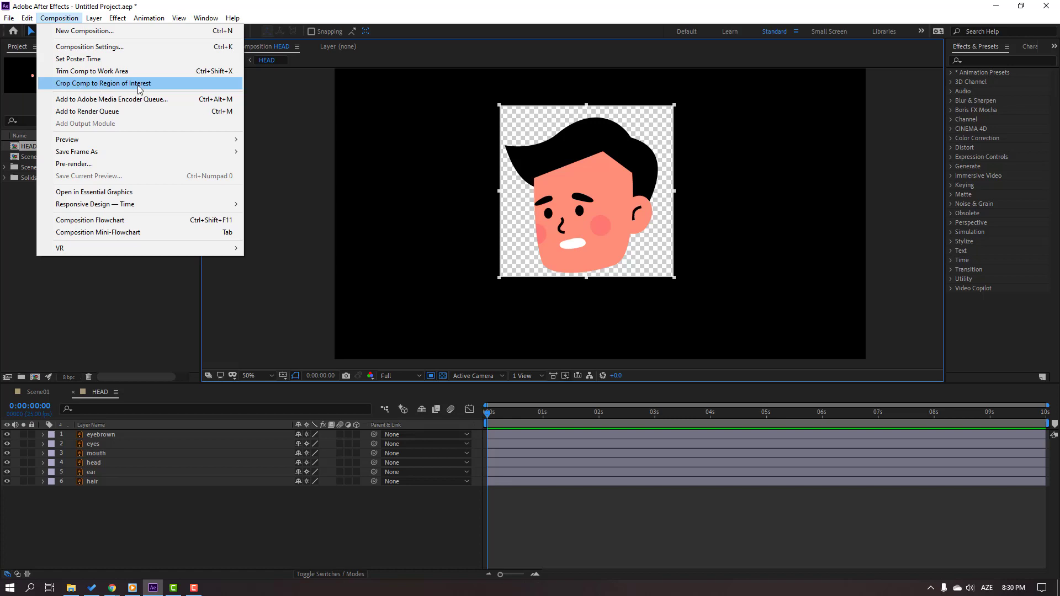
{"action": "left_click", "coordinate": [160, 82]}
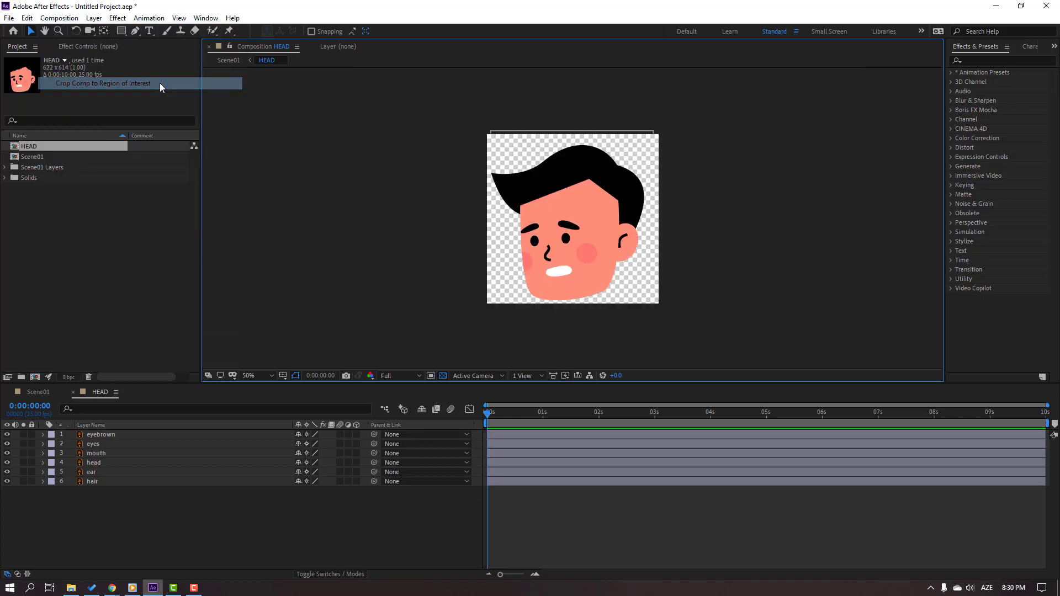
In the Scene01 composition, scale the HEAD layer to 25% and move it down onto the man's neck.
{"action": "left_click", "coordinate": [37, 392]}
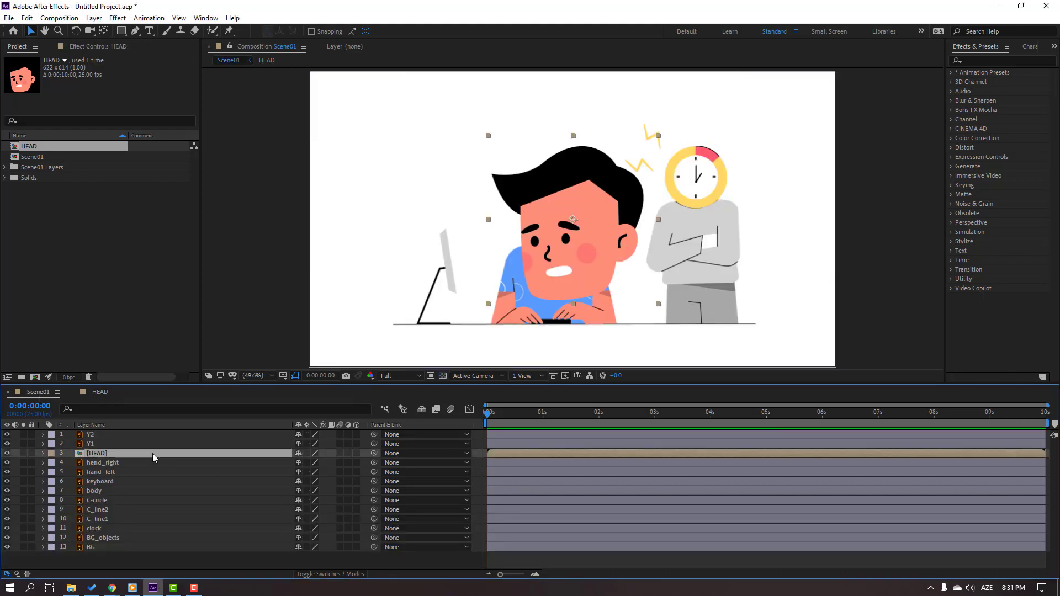
{"action": "key", "text": "s"}
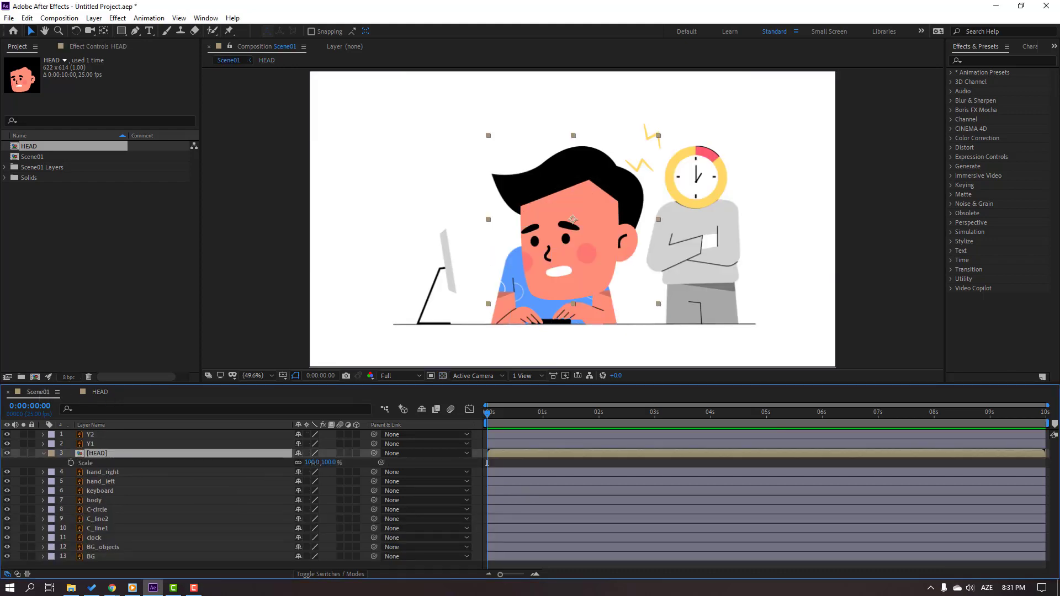
{"action": "left_click_drag", "start_coordinate": [312, 462], "coordinate": [280, 463]}
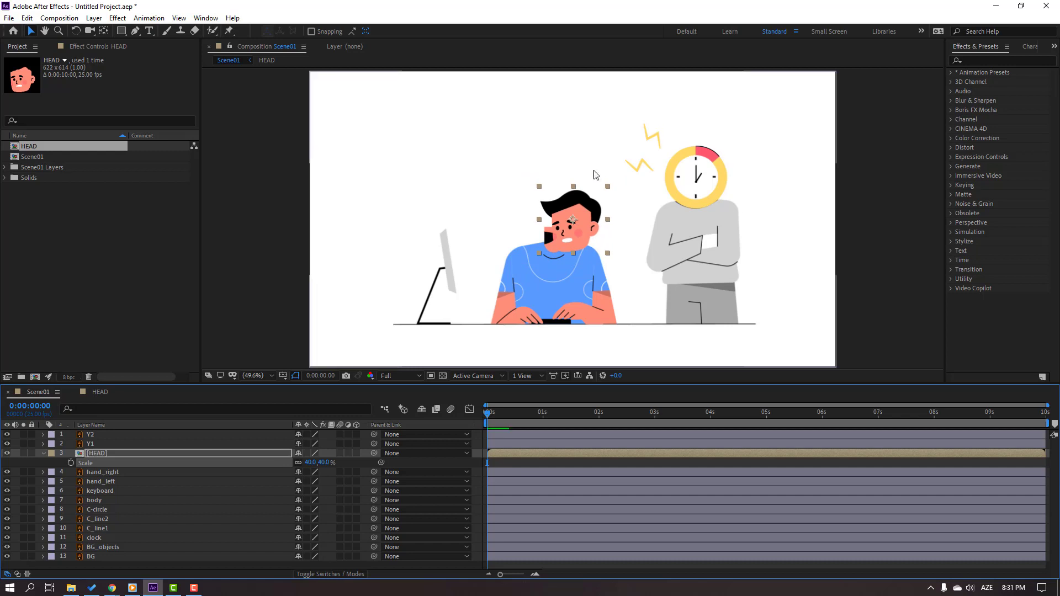
{"action": "key", "text": "slash"}
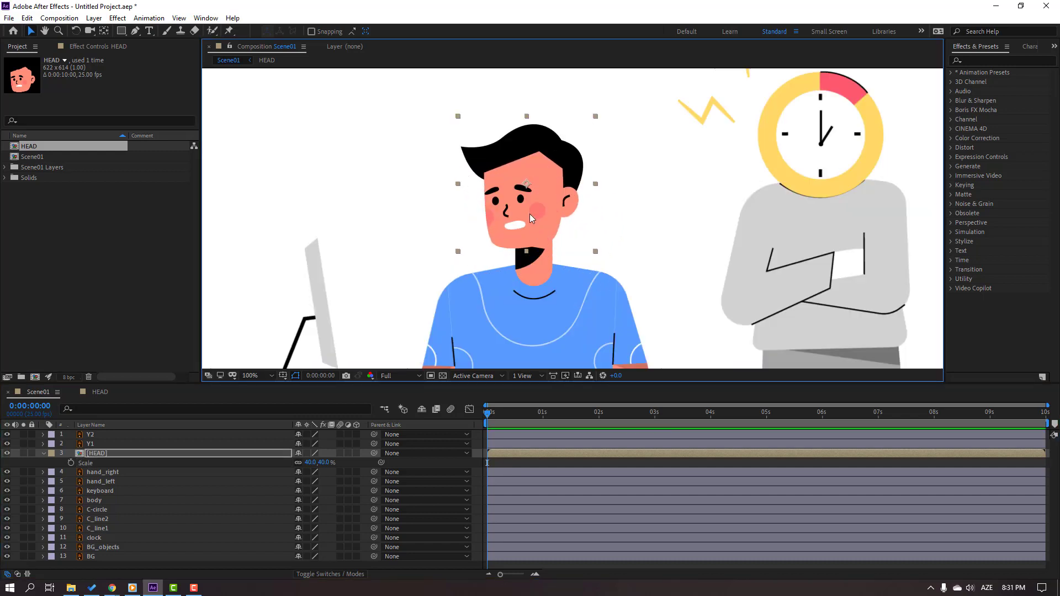
{"action": "left_click", "coordinate": [319, 463]}
{"action": "type", "text": "25"}
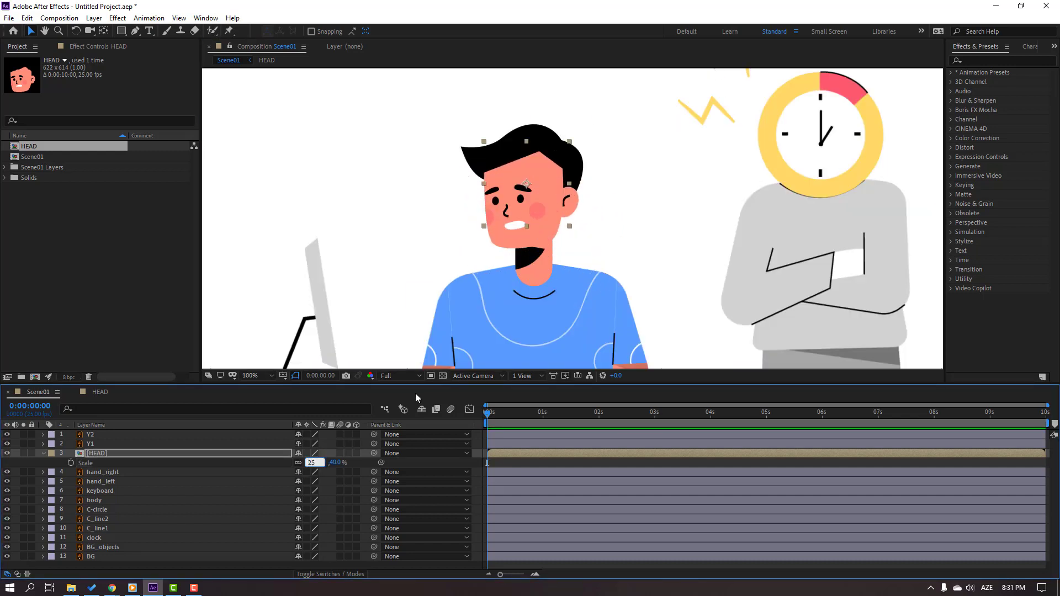
{"action": "key", "text": "Return"}
{"action": "left_click_drag", "start_coordinate": [530, 212], "coordinate": [538, 242]}
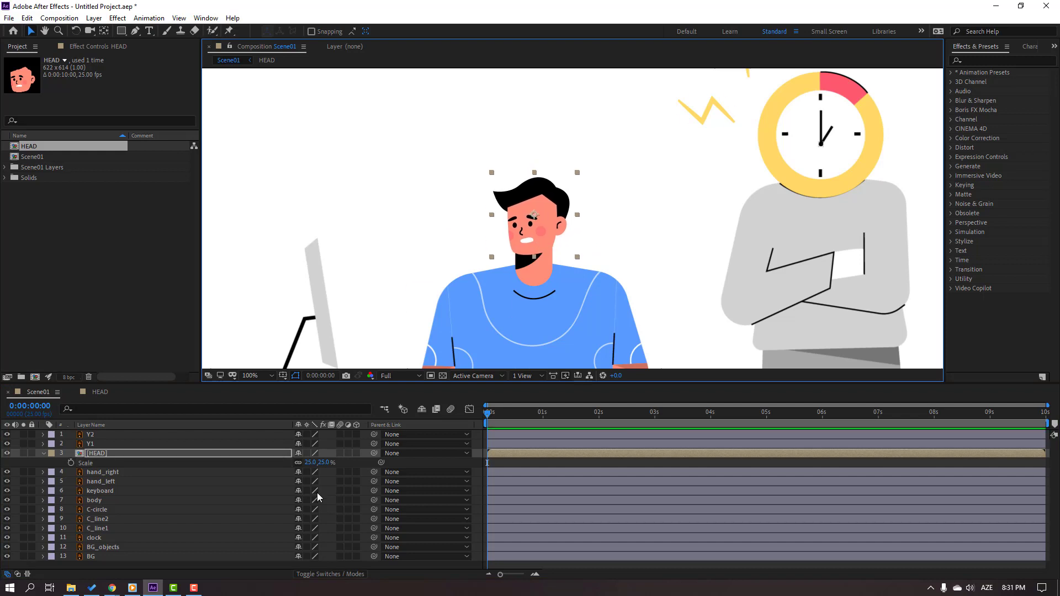
Set the HEAD layer's scale to 28% and nudge it up slightly to fit the neck.
{"action": "left_click", "coordinate": [310, 463]}
{"action": "type", "text": "28"}
{"action": "key", "text": "Return"}
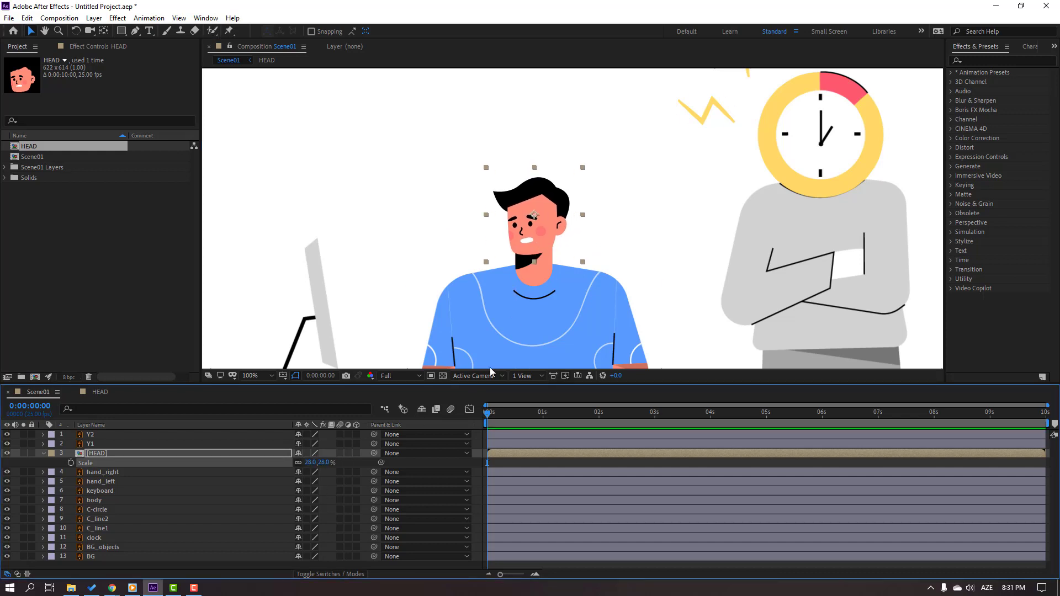
{"action": "left_click_drag", "start_coordinate": [544, 239], "coordinate": [544, 232]}
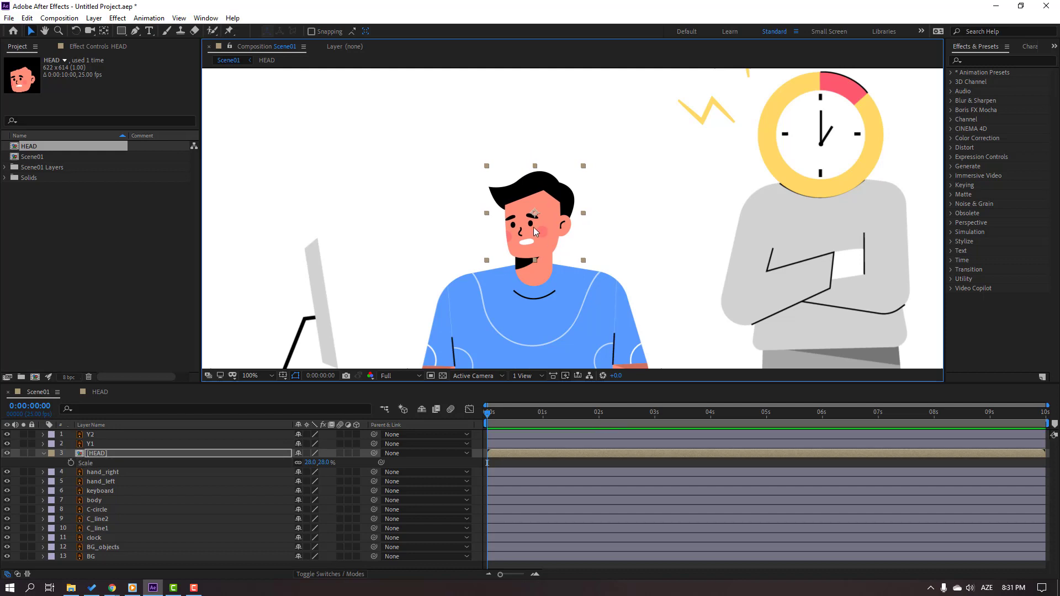
Move the HEAD layer's anchor point down to the base of the head, where it meets the neck.
{"action": "left_click", "coordinate": [104, 31]}
{"action": "left_click_drag", "start_coordinate": [535, 213], "coordinate": [534, 259]}
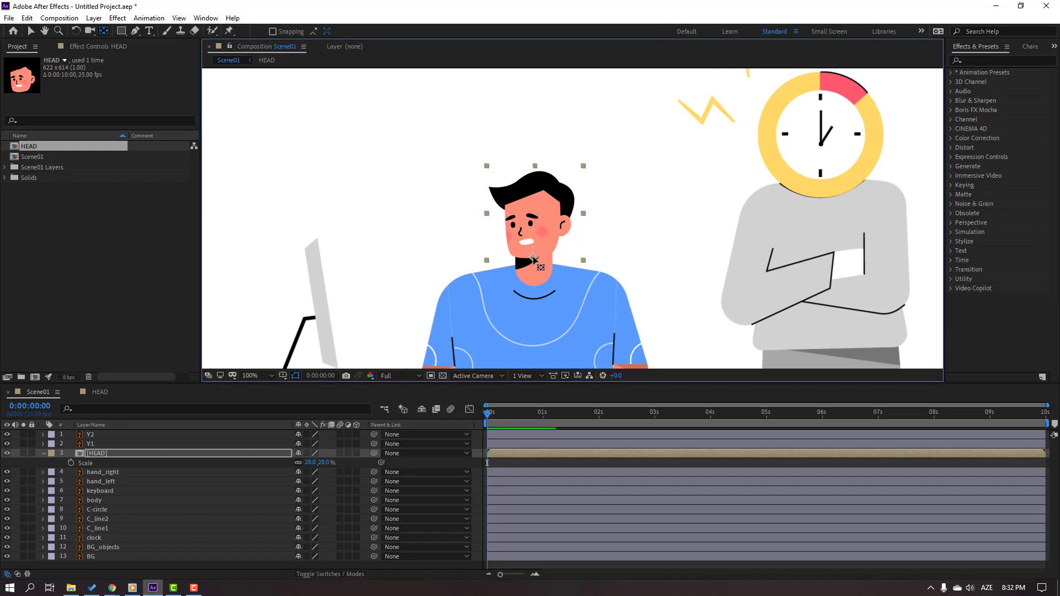
{"action": "left_click", "coordinate": [30, 33]}
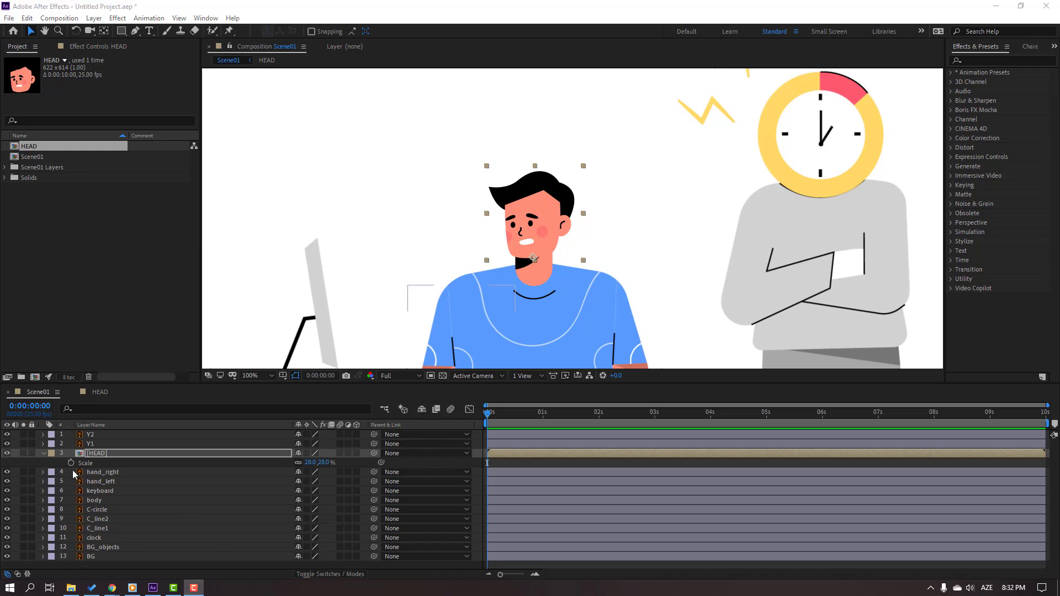
Collapse the HEAD layer's properties and parent the layer to the body layer.
{"action": "left_click", "coordinate": [44, 453]}
{"action": "left_click", "coordinate": [102, 456]}
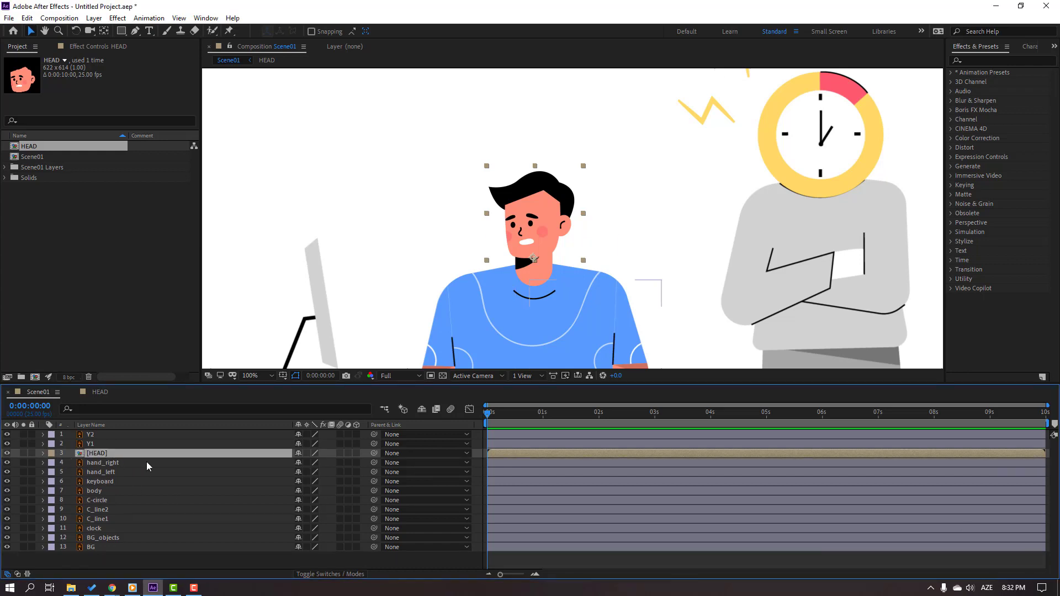
{"action": "left_click_drag", "start_coordinate": [374, 453], "coordinate": [94, 491]}
Isolate the body layer, move its anchor point to the bottom centre of the torso, and show all layers again.
{"action": "scroll", "coordinate": [496, 313], "scroll_direction": "down", "scroll_amount": 3}
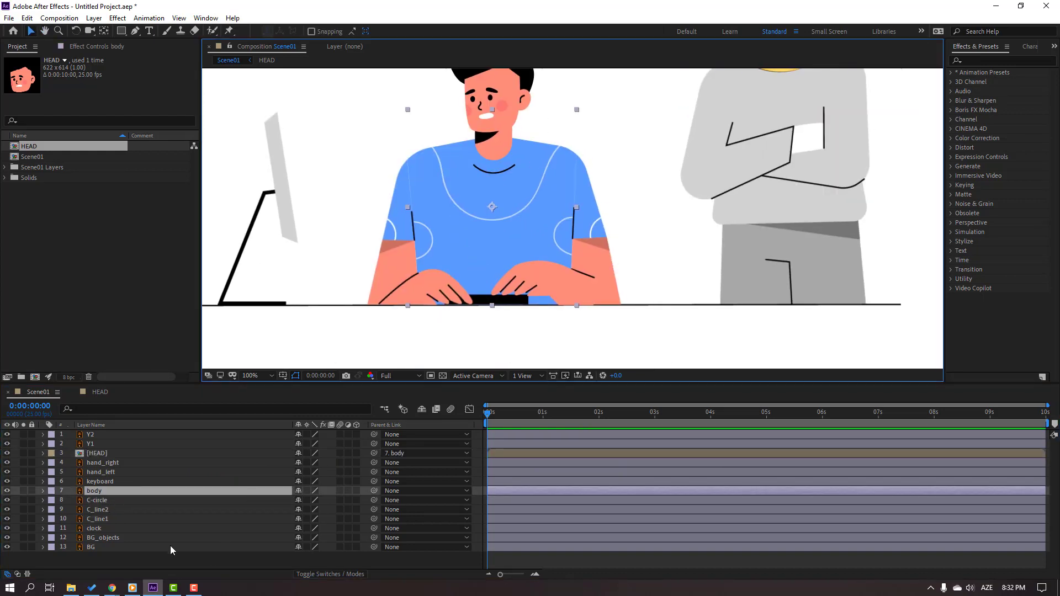
{"action": "left_click", "coordinate": [24, 491]}
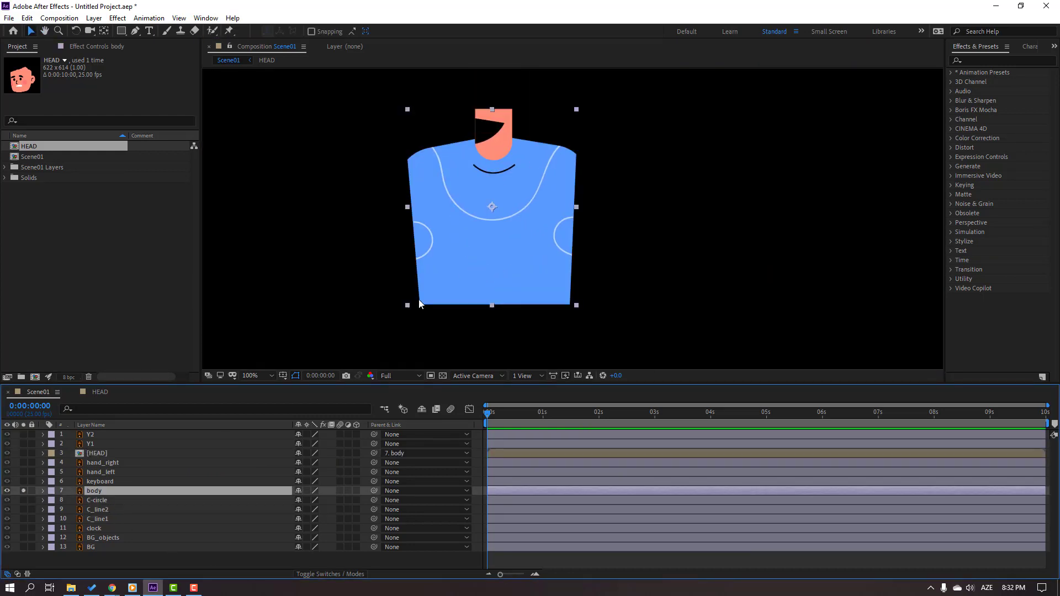
{"action": "left_click", "coordinate": [104, 31]}
{"action": "left_click_drag", "start_coordinate": [492, 208], "coordinate": [494, 305]}
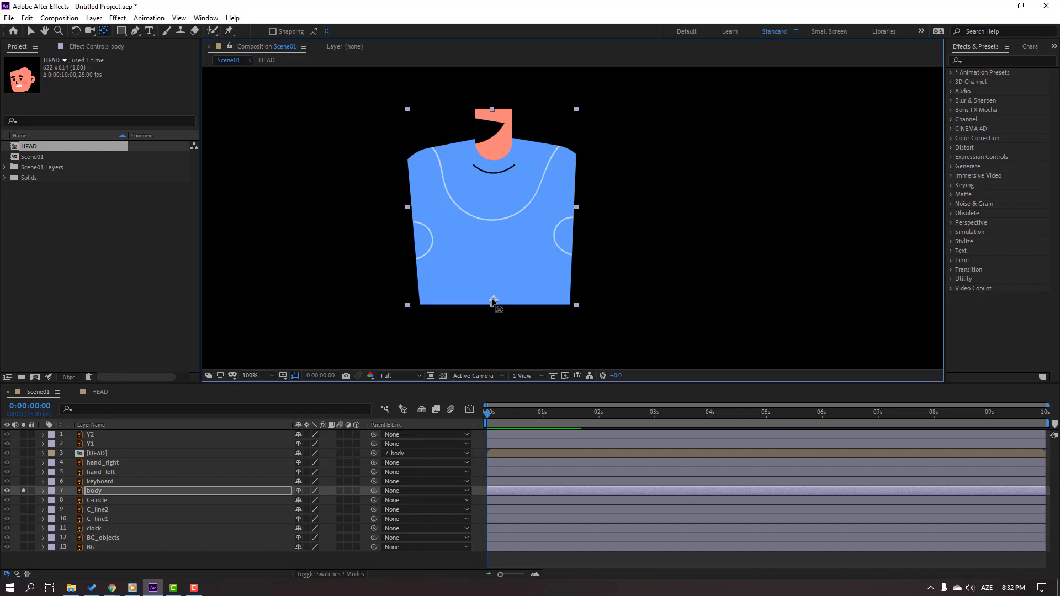
{"action": "left_click", "coordinate": [31, 31]}
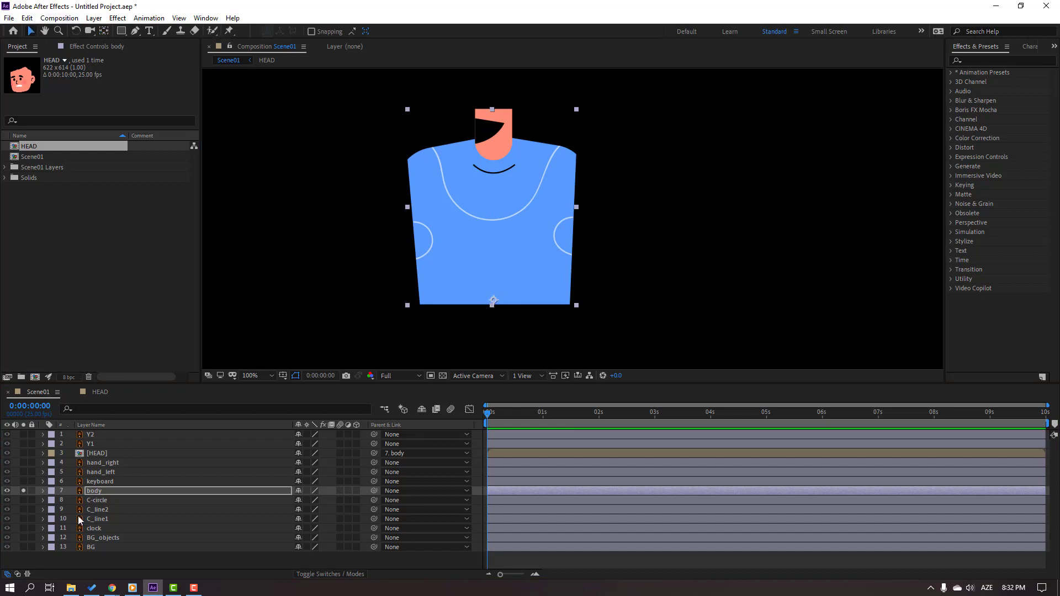
{"action": "left_click", "coordinate": [24, 493]}
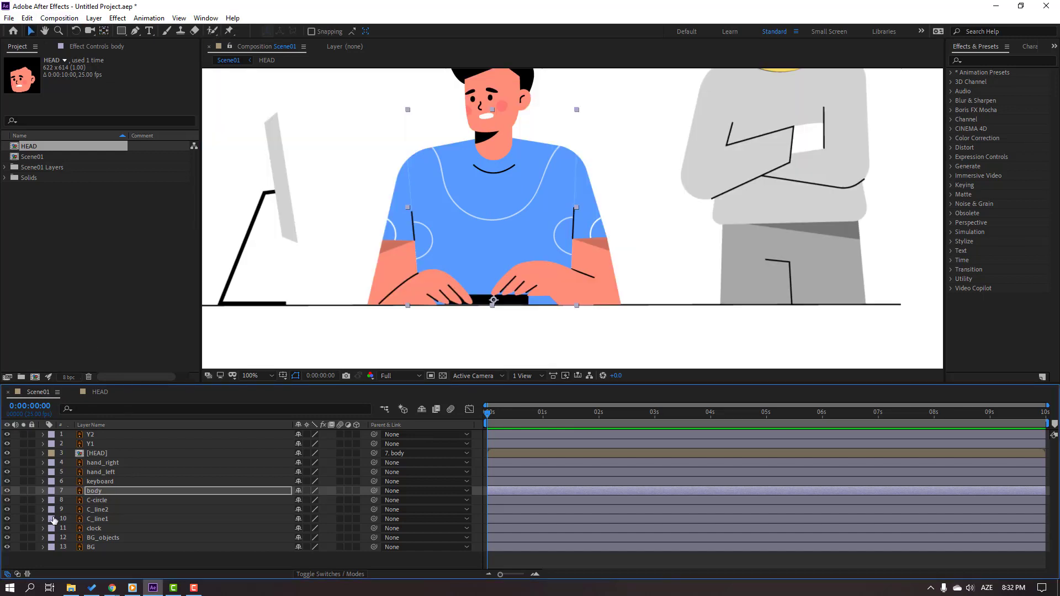
Isolate the hand_left layer and place Puppet pins at its shoulder, elbow and fingertips.
{"action": "scroll", "coordinate": [577, 277], "scroll_direction": "down", "scroll_amount": 2}
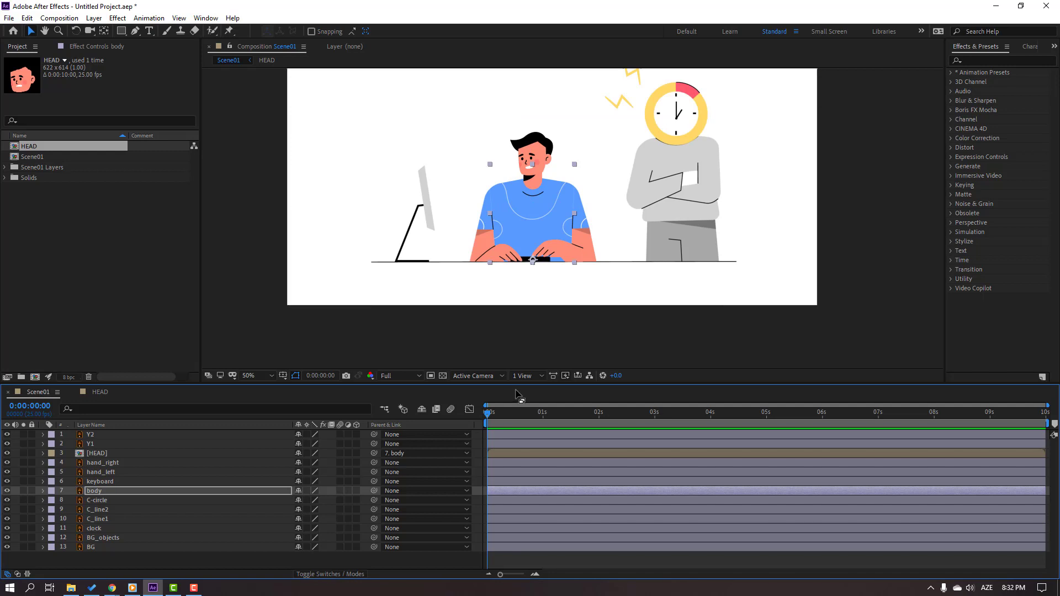
{"action": "left_click", "coordinate": [102, 472]}
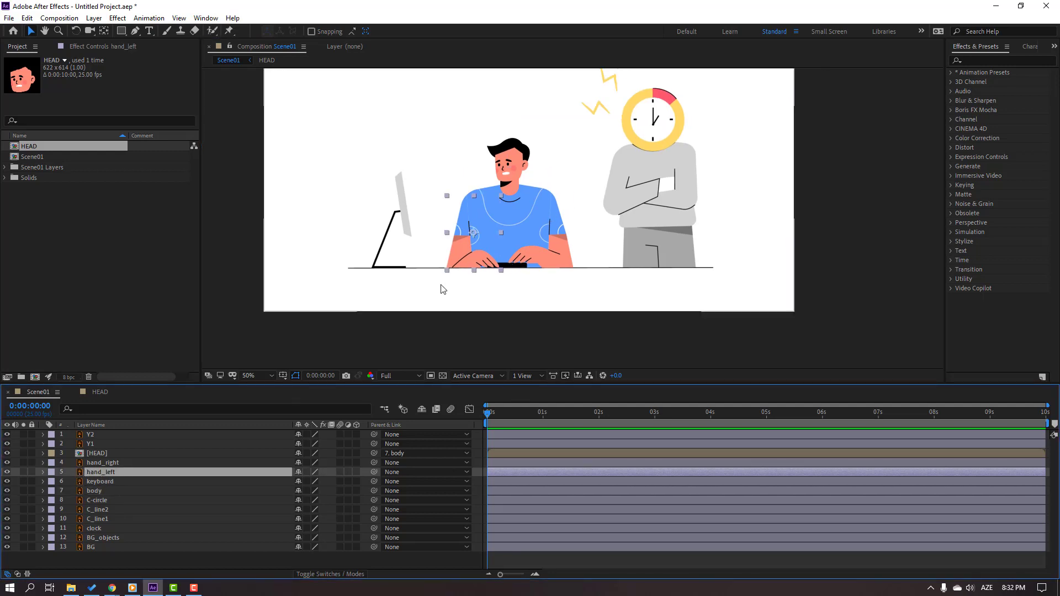
{"action": "left_click", "coordinate": [23, 472]}
{"action": "scroll", "coordinate": [557, 256], "scroll_direction": "up", "scroll_amount": 4}
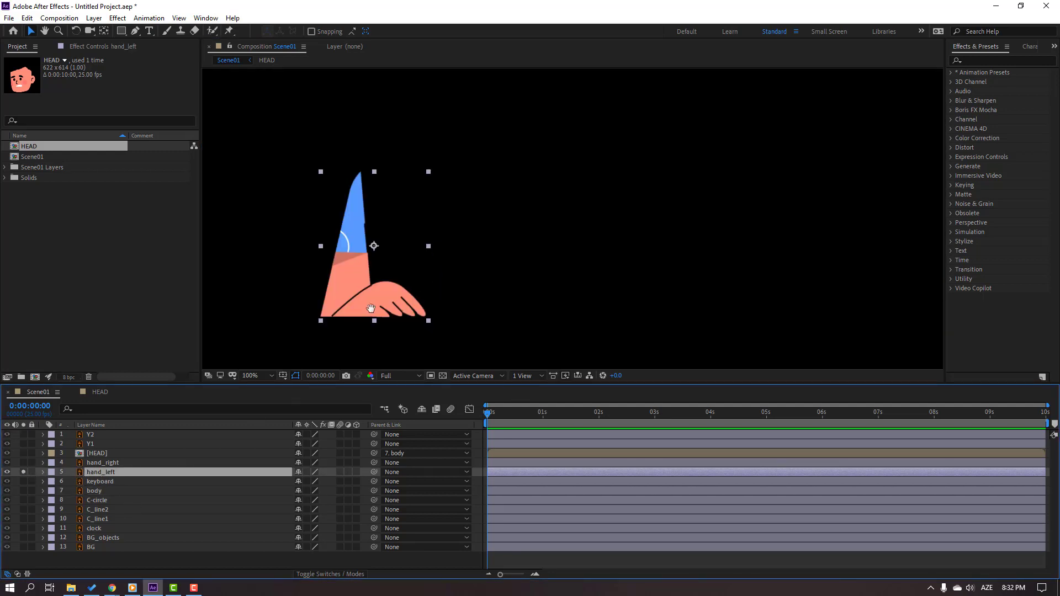
{"action": "scroll", "coordinate": [557, 257], "scroll_direction": "down", "scroll_amount": 2}
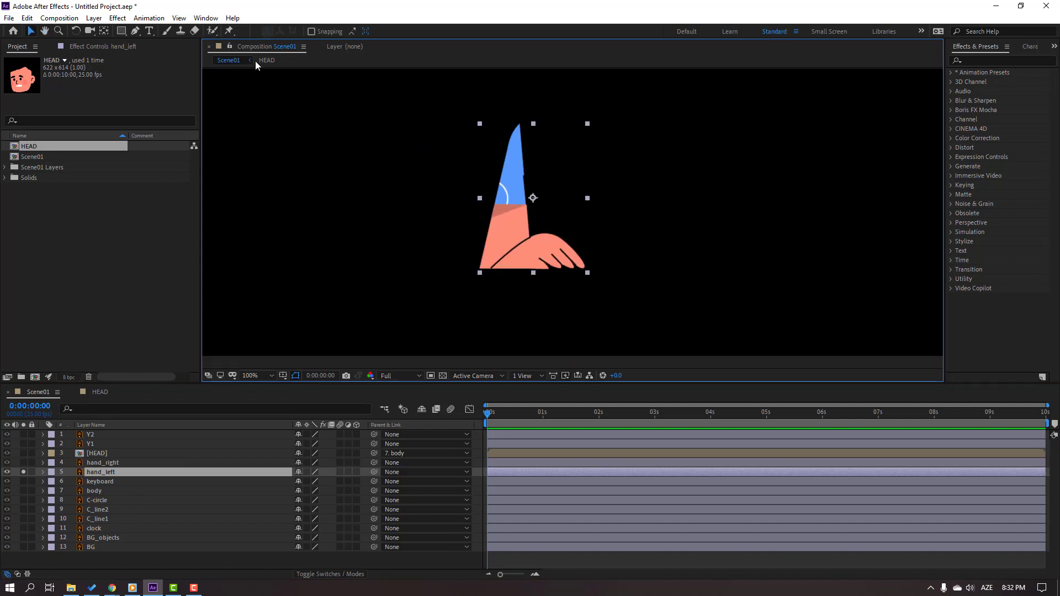
{"action": "left_click", "coordinate": [230, 30]}
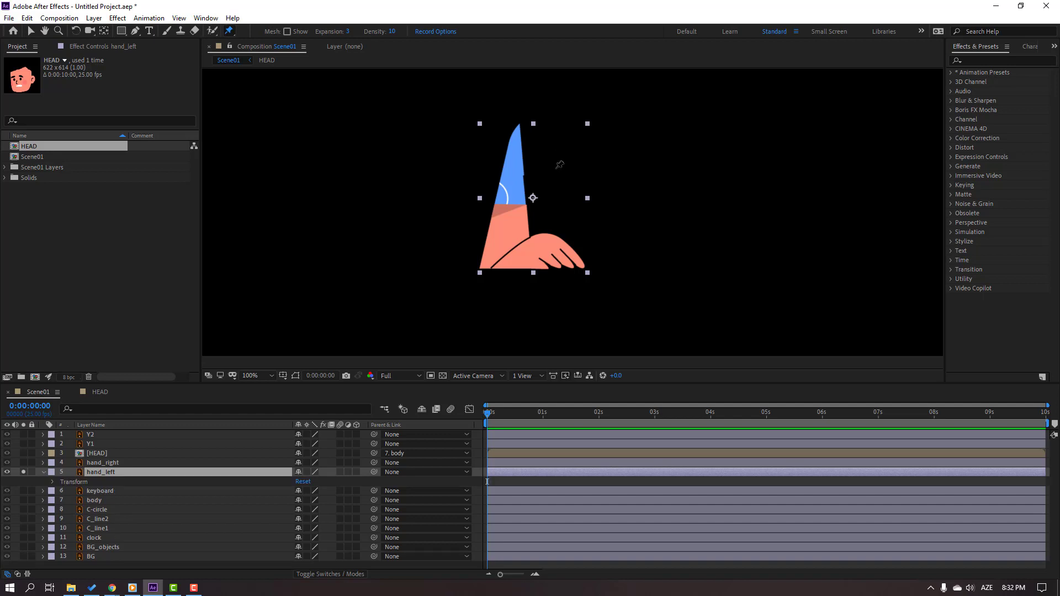
{"action": "left_click", "coordinate": [519, 125]}
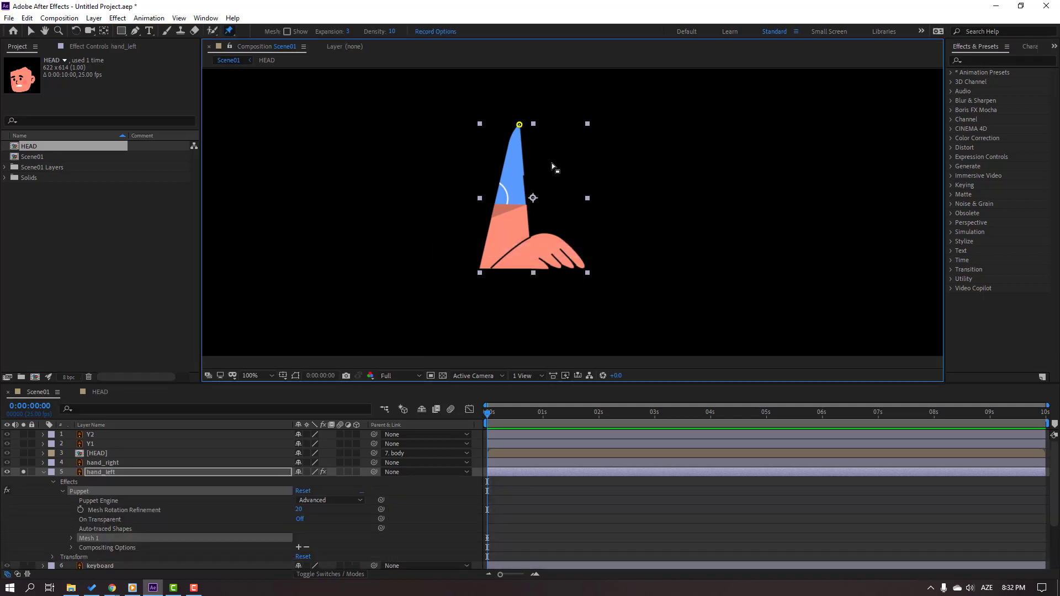
{"action": "left_click", "coordinate": [492, 258]}
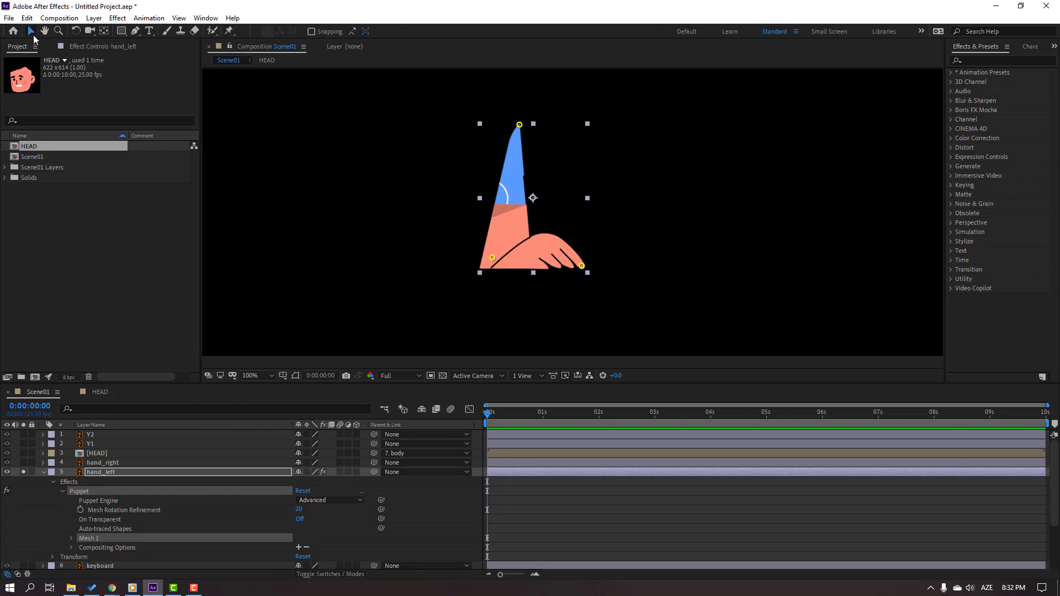
Switch hand_left's Puppet Engine to Legacy and collapse the layer's properties.
{"action": "left_click", "coordinate": [31, 31]}
{"action": "left_click", "coordinate": [327, 501]}
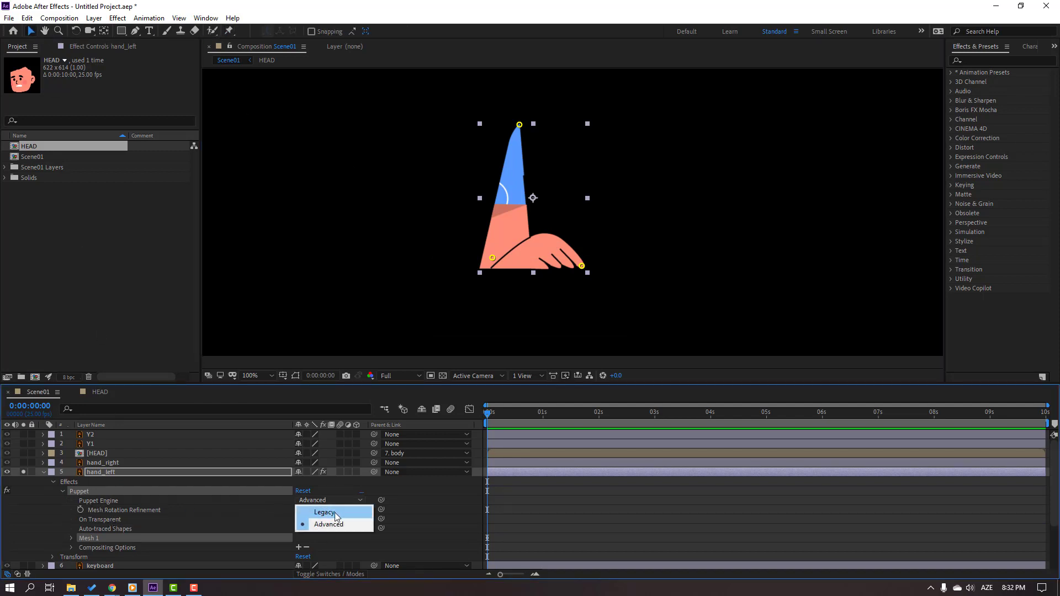
{"action": "left_click", "coordinate": [336, 513]}
{"action": "left_click", "coordinate": [615, 341]}
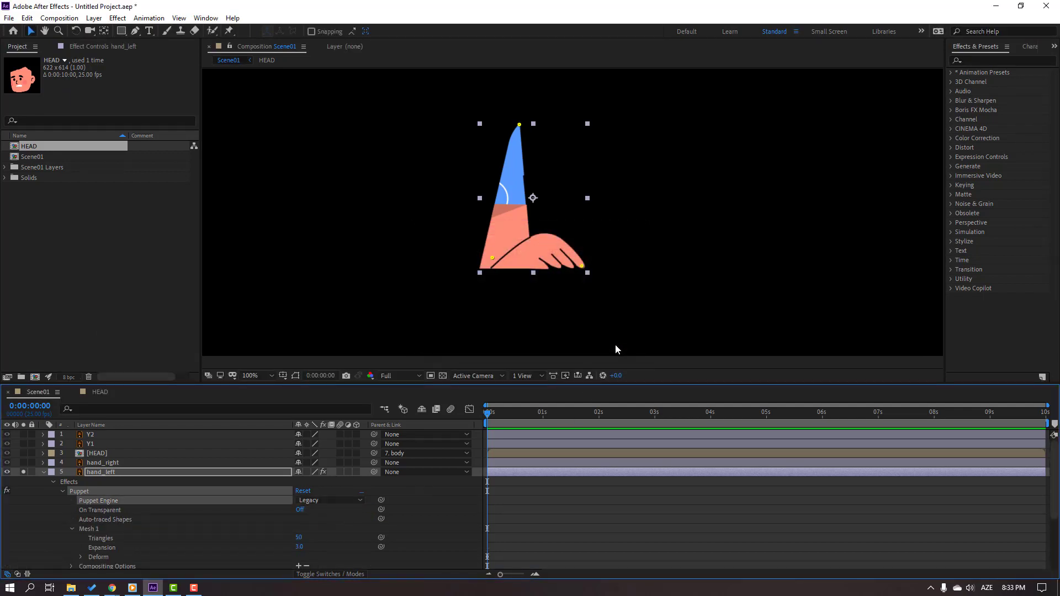
{"action": "left_click", "coordinate": [43, 474]}
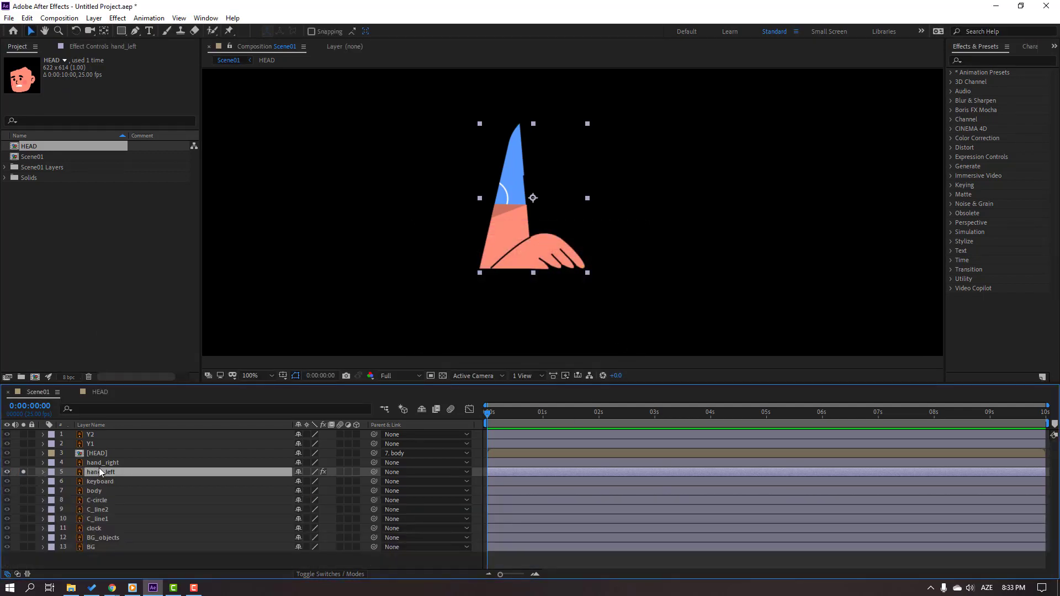
Isolate hand_right alongside hand_left and place Puppet pins at its shoulder, elbow and fingertips.
{"action": "left_click", "coordinate": [85, 465]}
{"action": "left_click_drag", "start_coordinate": [23, 463], "coordinate": [23, 472]}
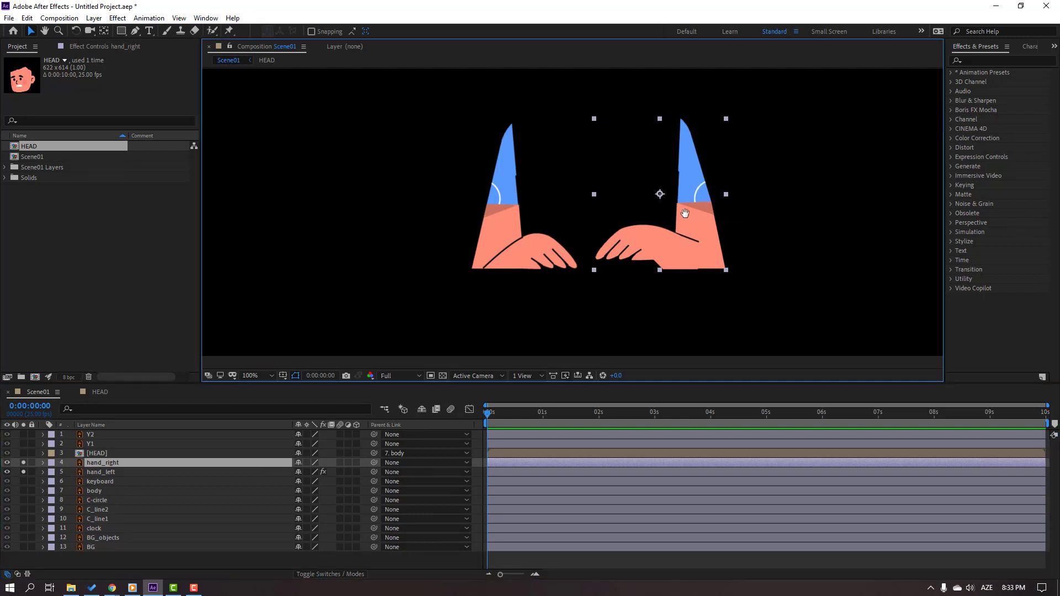
{"action": "left_click", "coordinate": [230, 31]}
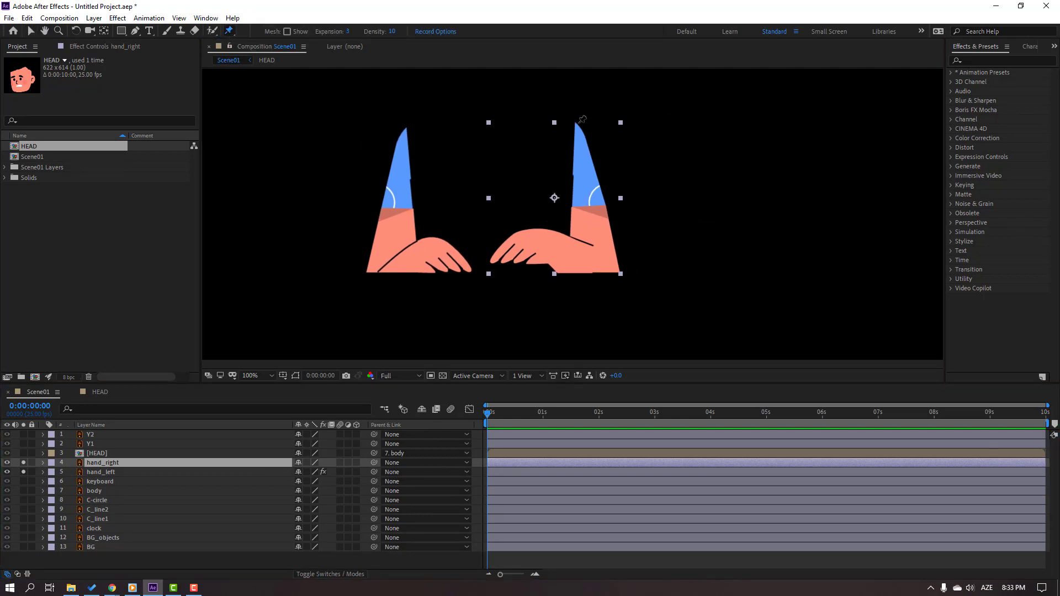
{"action": "left_click", "coordinate": [575, 124]}
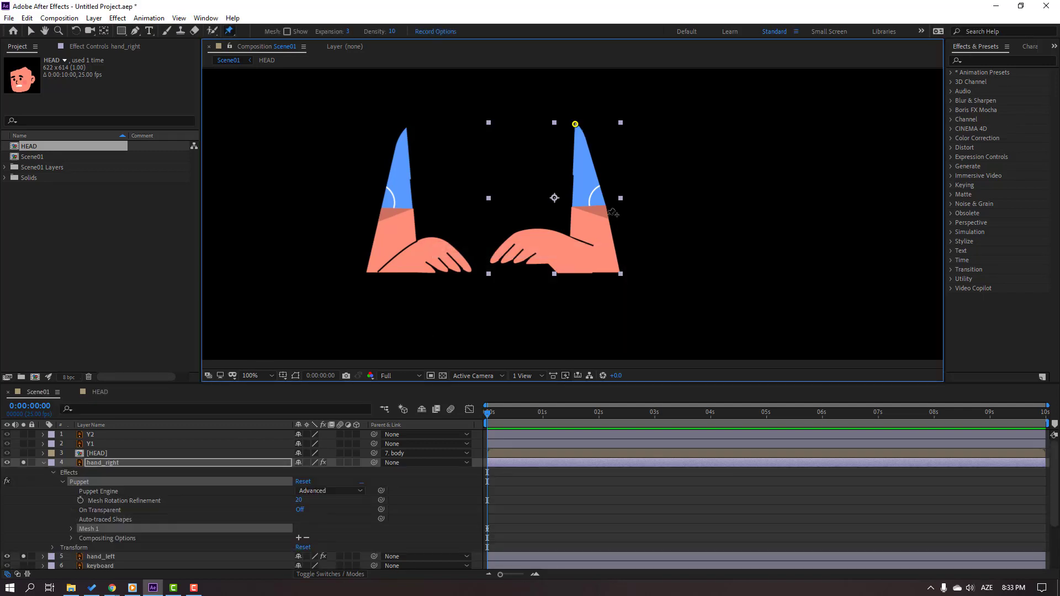
{"action": "left_click", "coordinate": [602, 252]}
{"action": "left_click", "coordinate": [495, 262]}
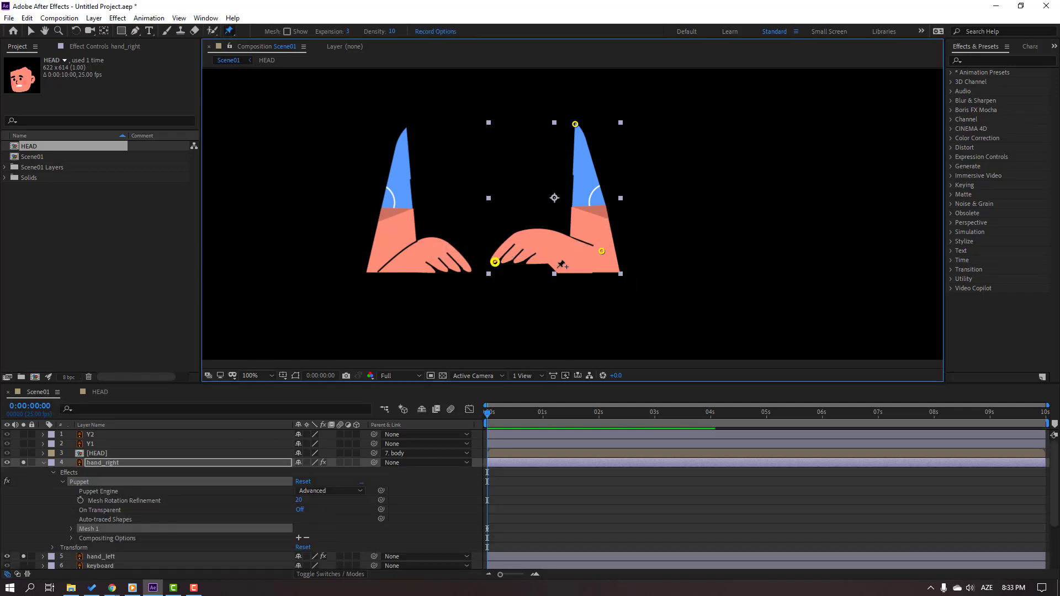
Switch hand_right's Puppet Engine to Legacy and collapse the layer's properties.
{"action": "left_click", "coordinate": [31, 31]}
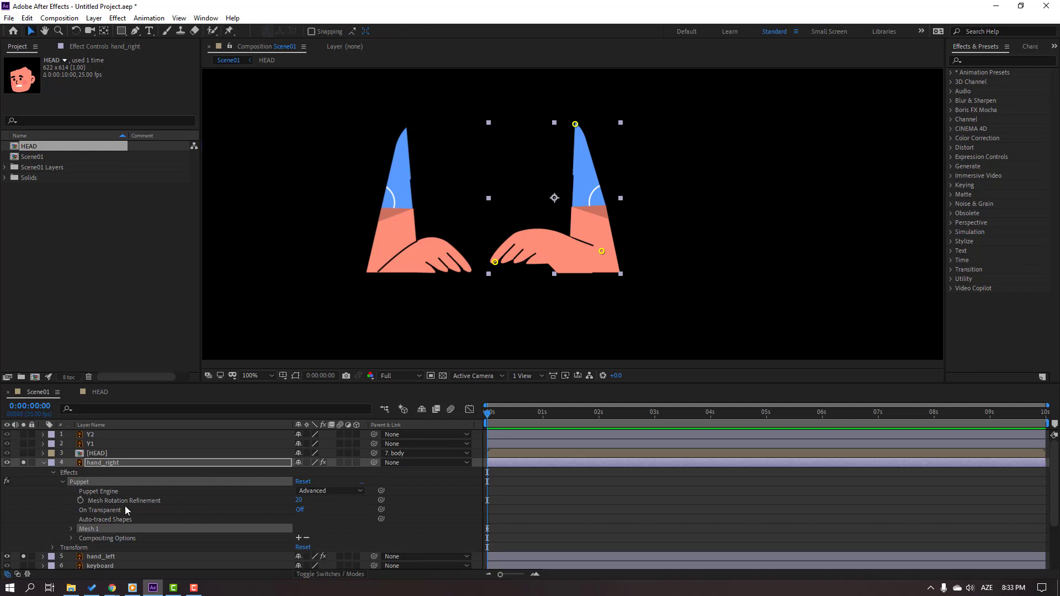
{"action": "left_click", "coordinate": [312, 491]}
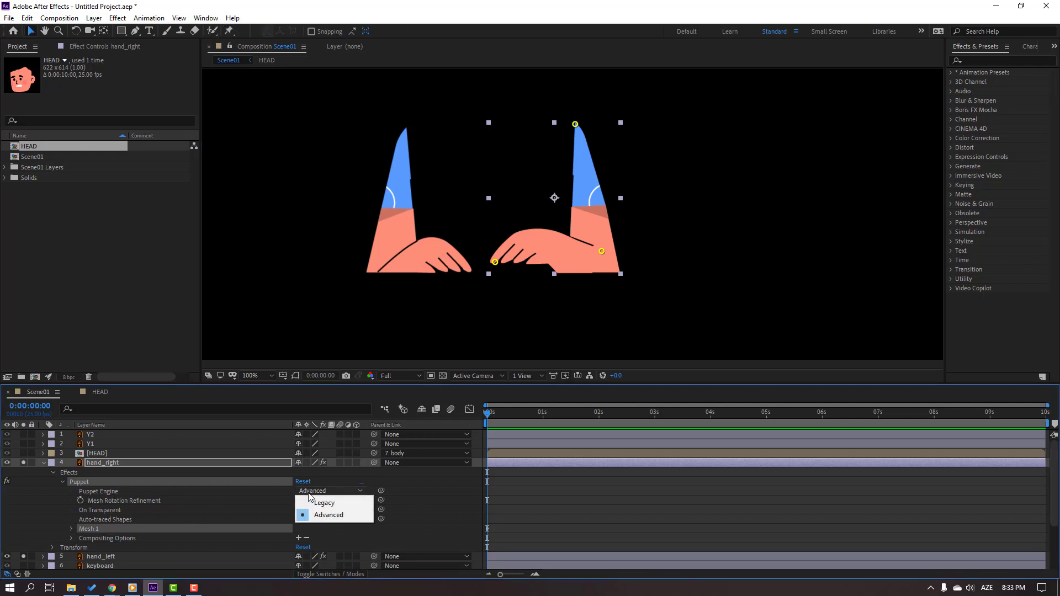
{"action": "left_click", "coordinate": [318, 501]}
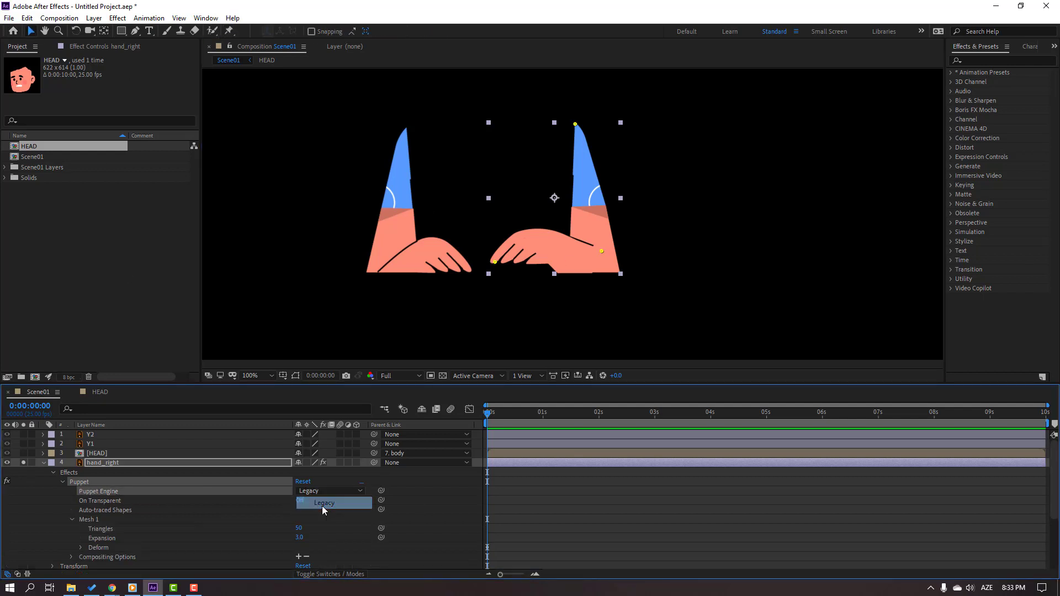
{"action": "left_click", "coordinate": [43, 464]}
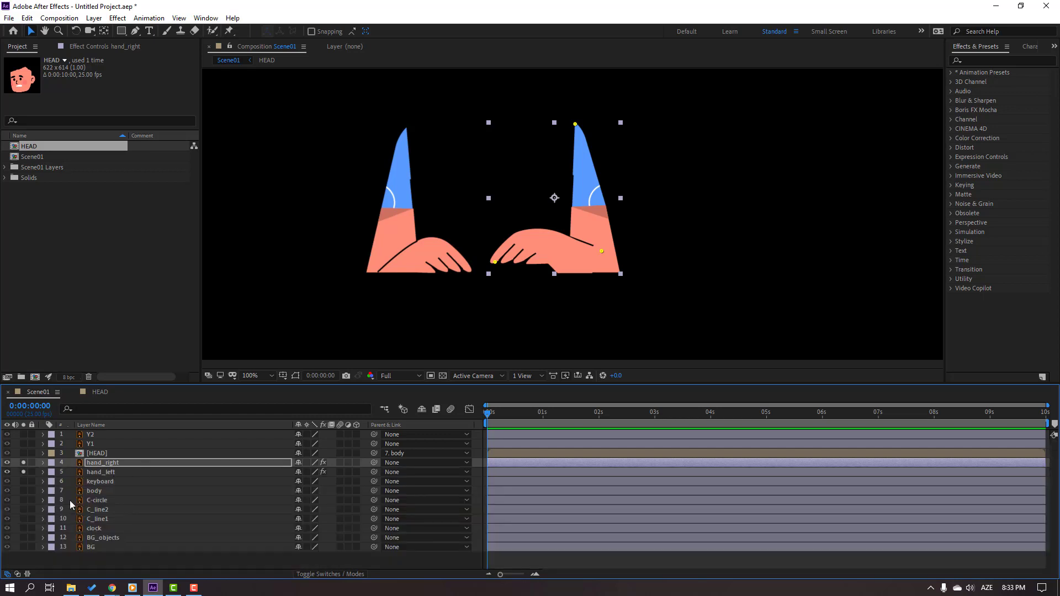
Open Duik Bassel.2's rigging tools and add bones to the Puppet effect of the hand_left layer.
{"action": "left_click", "coordinate": [206, 18]}
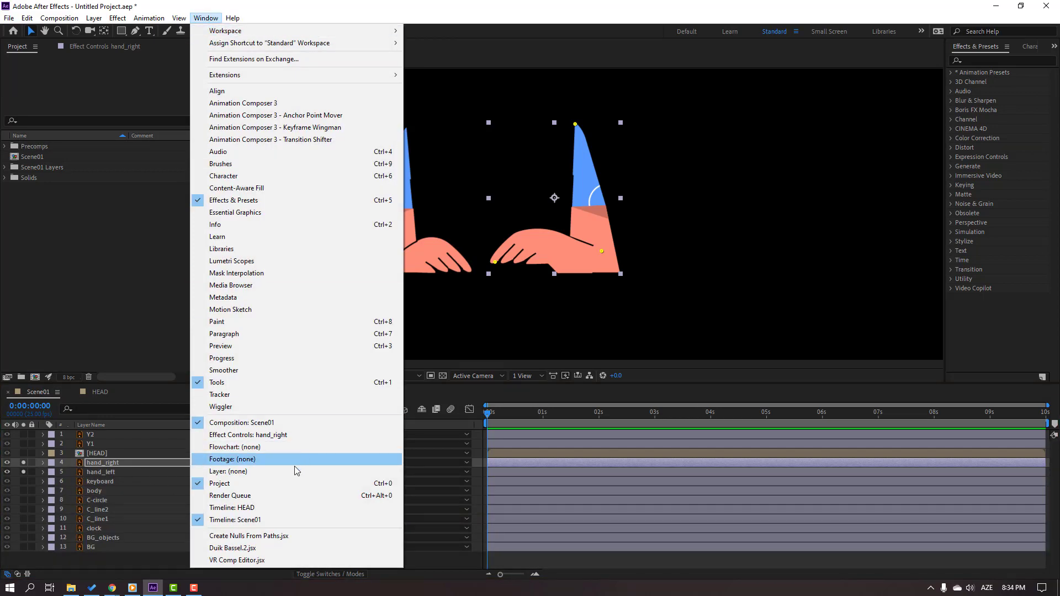
{"action": "left_click", "coordinate": [226, 548]}
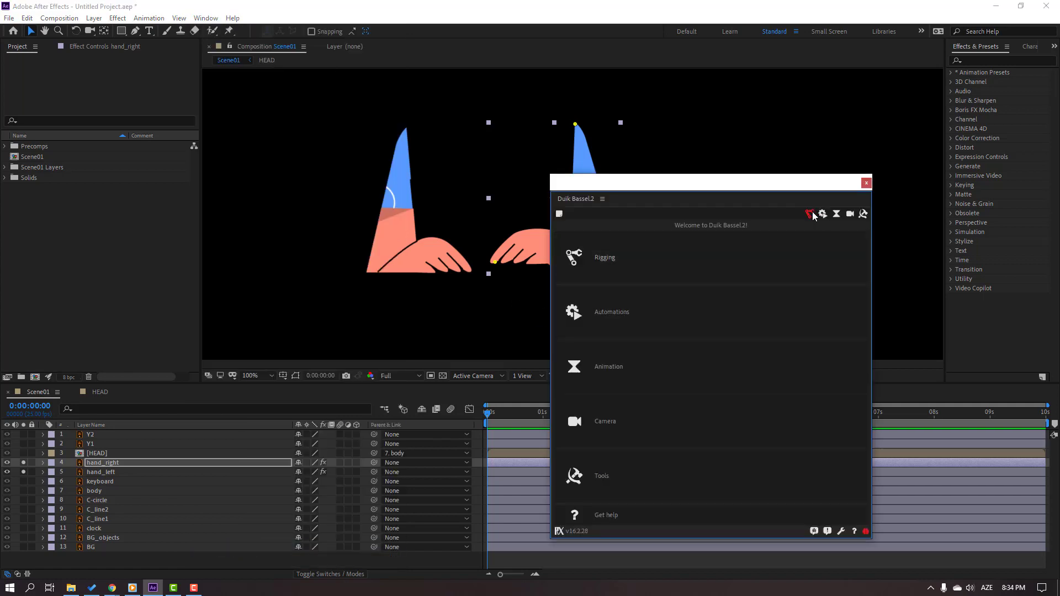
{"action": "left_click", "coordinate": [810, 211]}
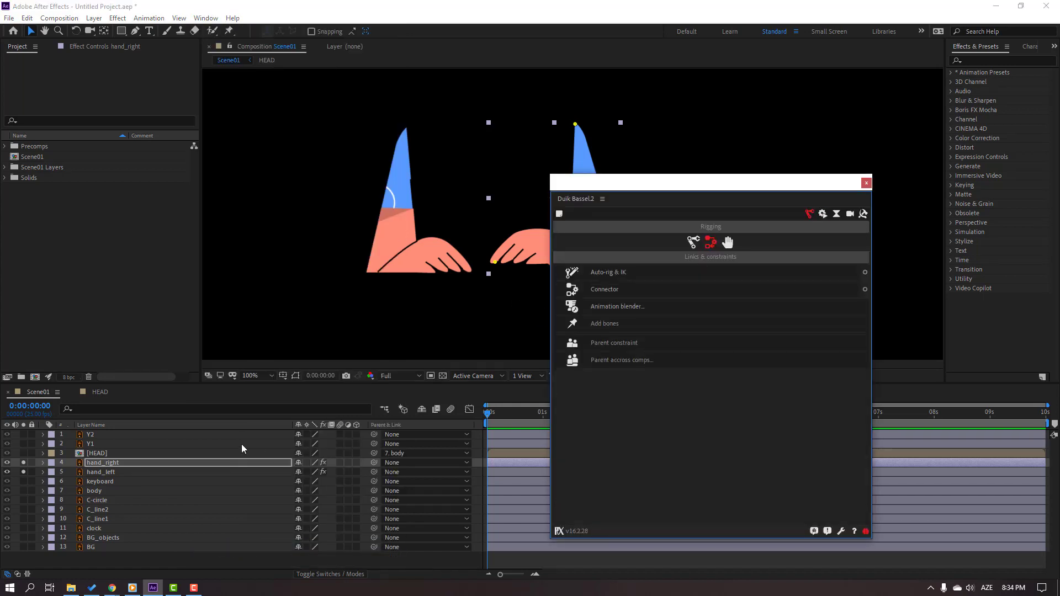
{"action": "left_click", "coordinate": [108, 473]}
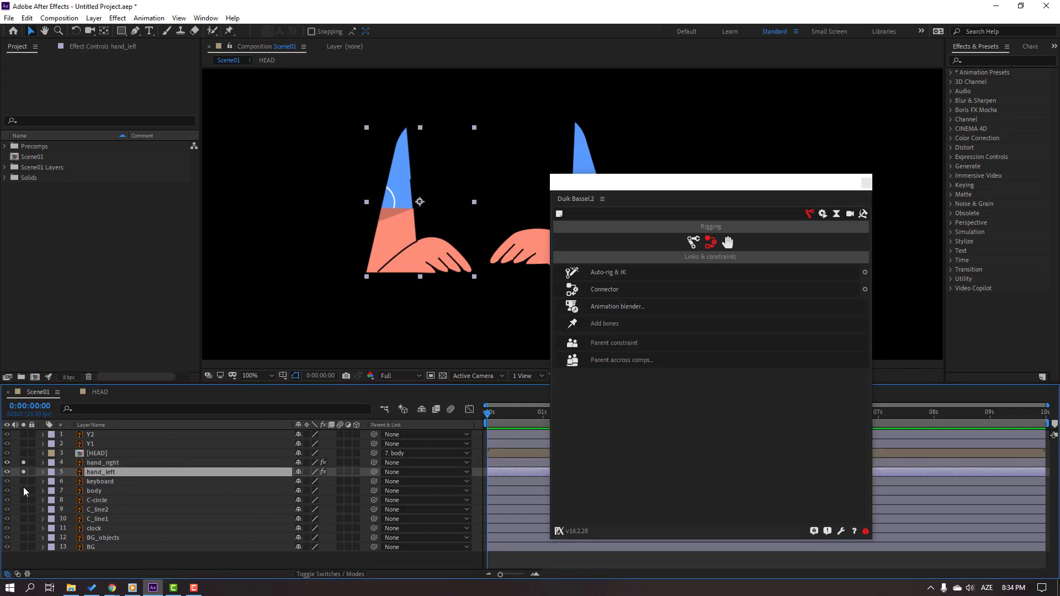
{"action": "left_click", "coordinate": [42, 472]}
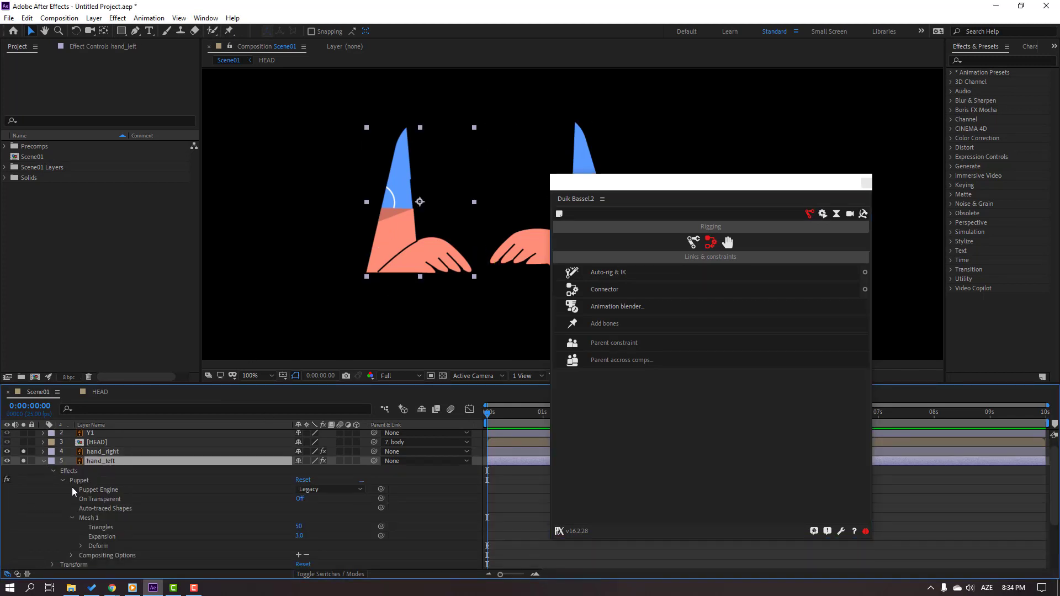
{"action": "left_click", "coordinate": [81, 482]}
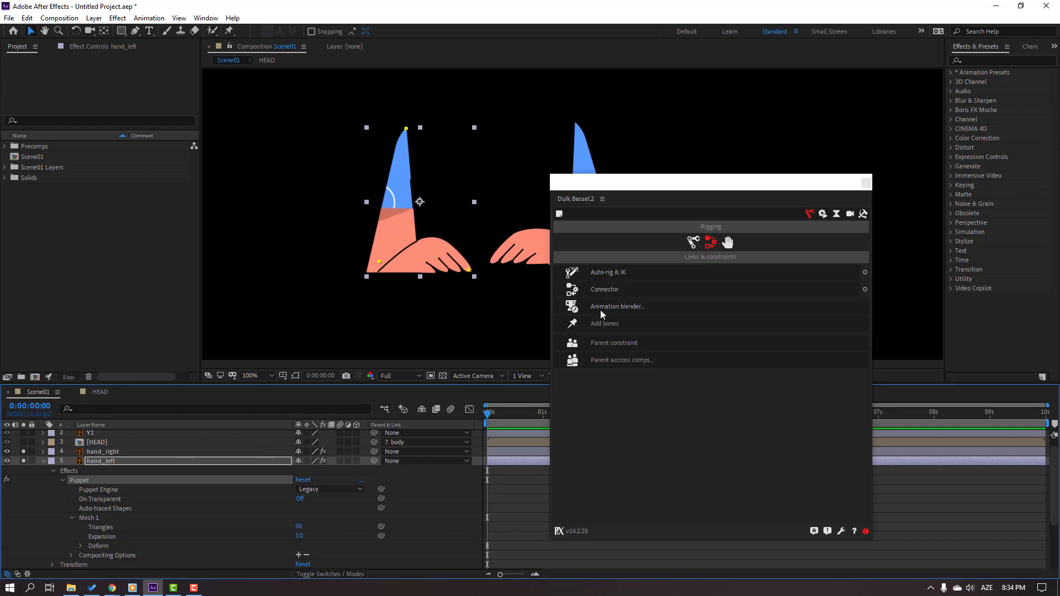
{"action": "left_click", "coordinate": [607, 327]}
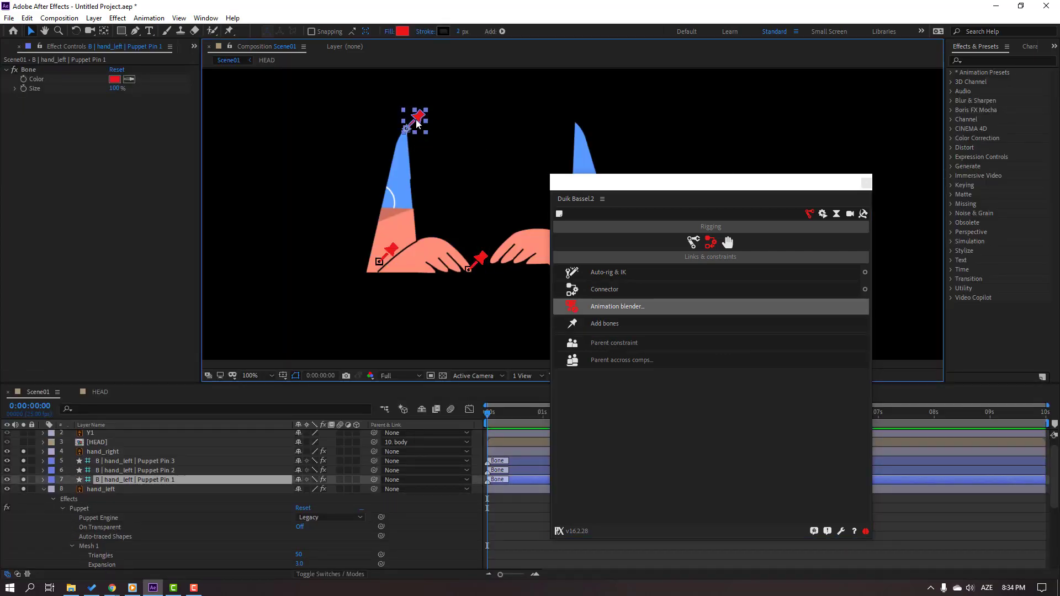
Collapse hand_left's properties and chain its bones by parenting Puppet Pin 3 to Puppet Pin 2 and Puppet Pin 2 to Puppet Pin 1.
{"action": "left_click", "coordinate": [480, 263]}
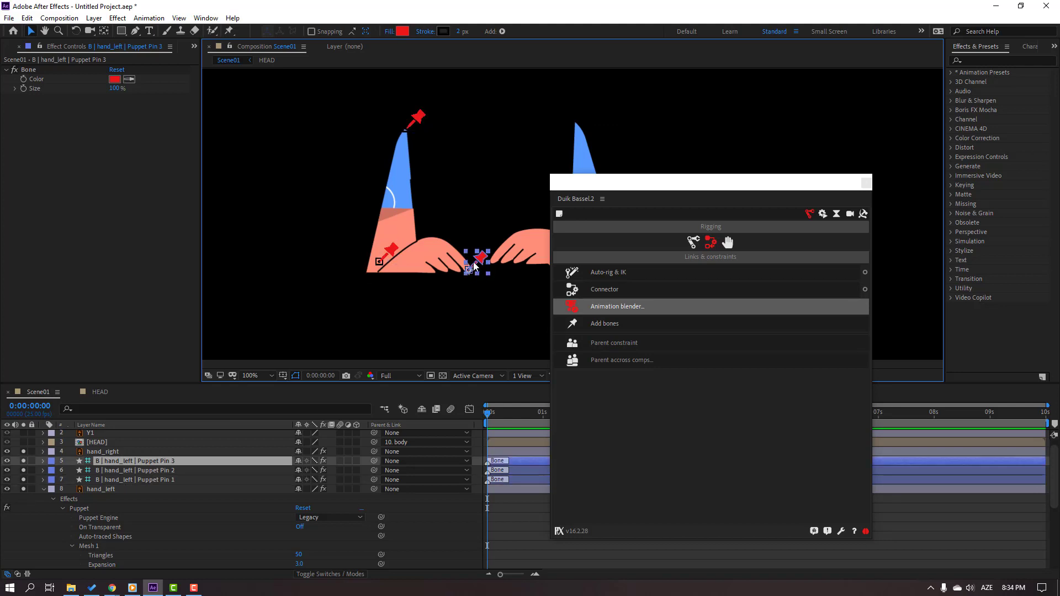
{"action": "mouse_move", "coordinate": [480, 263]}
{"action": "left_mouse_down"}
{"action": "mouse_move", "coordinate": [479, 250]}
{"action": "mouse_move", "coordinate": [455, 271]}
{"action": "mouse_move", "coordinate": [479, 258]}
{"action": "left_mouse_up"}
{"action": "left_click", "coordinate": [44, 489]}
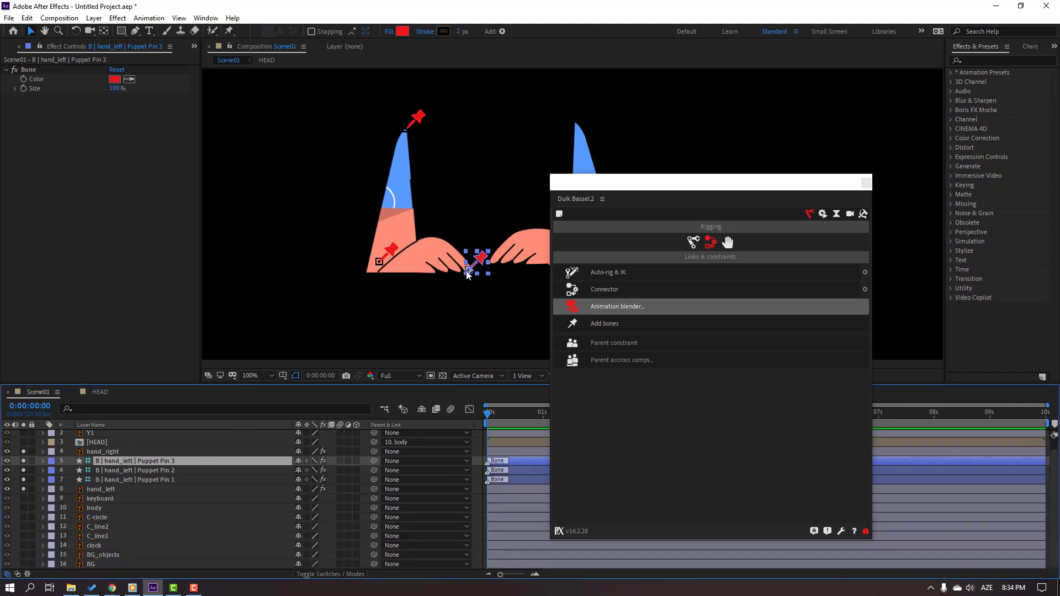
{"action": "left_click_drag", "start_coordinate": [374, 461], "coordinate": [114, 472]}
{"action": "left_click", "coordinate": [160, 473]}
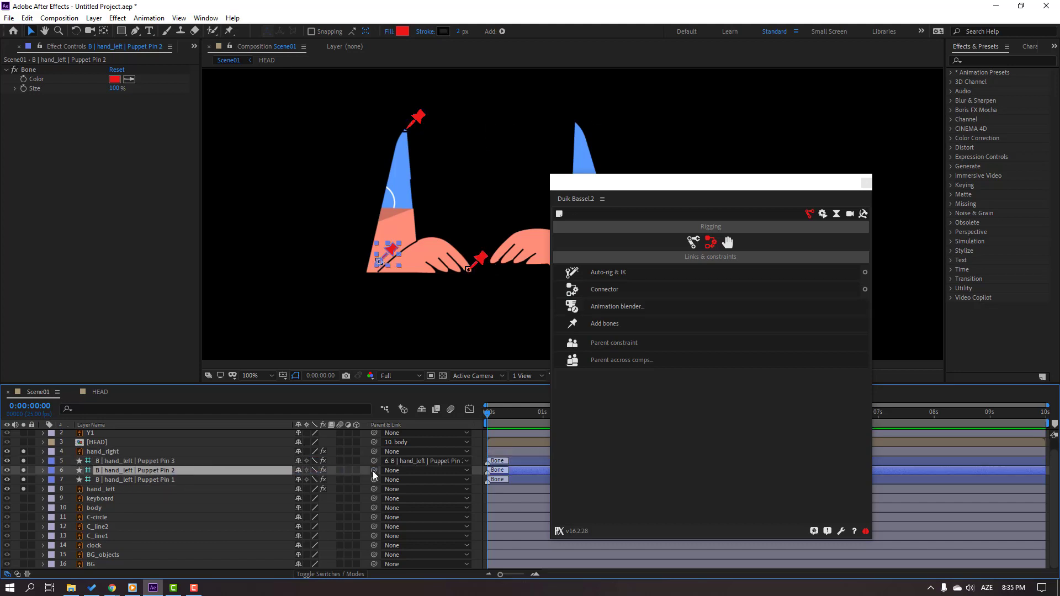
{"action": "left_click_drag", "start_coordinate": [373, 471], "coordinate": [130, 479]}
Apply Auto-rig & IK to the three hand_left bones, test the hand controller with a small move, and undo that move.
{"action": "left_click", "coordinate": [124, 483]}
{"action": "left_click", "coordinate": [142, 467], "text": "shift"}
{"action": "left_click", "coordinate": [147, 464], "text": "shift"}
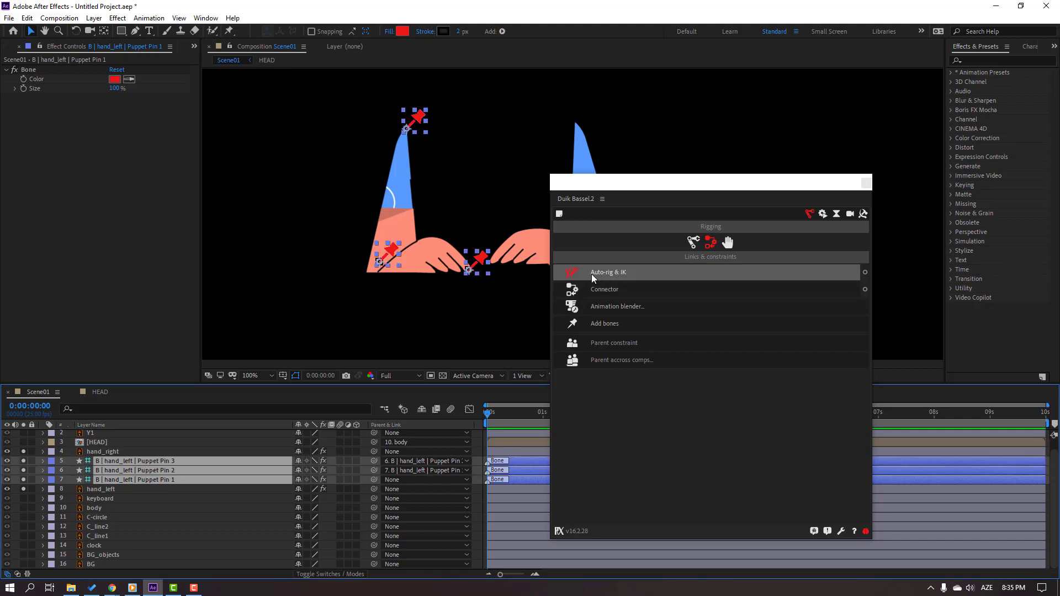
{"action": "left_click", "coordinate": [621, 273]}
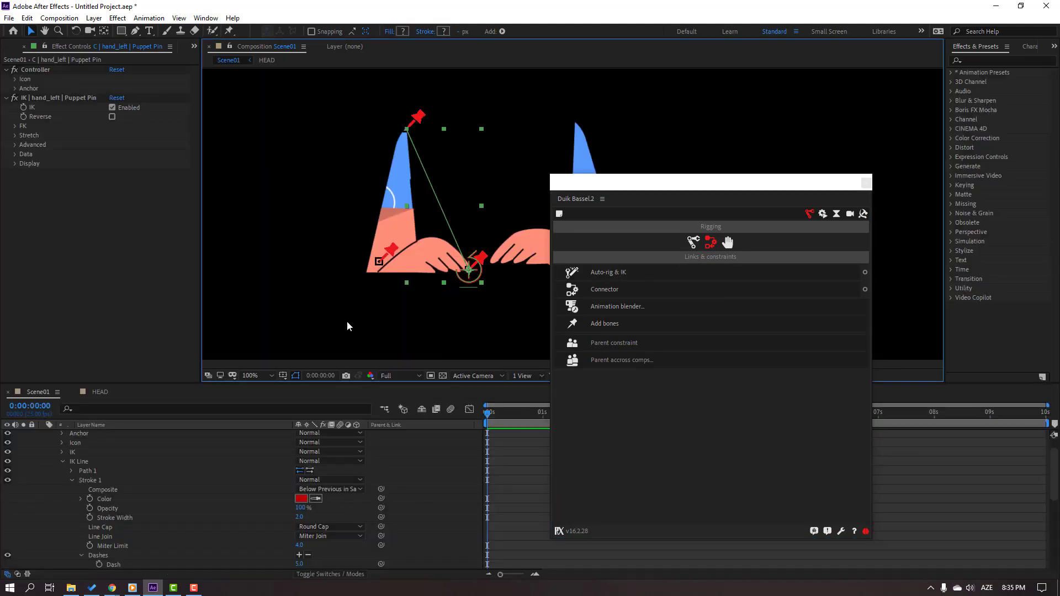
{"action": "mouse_move", "coordinate": [468, 271]}
{"action": "left_mouse_down"}
{"action": "mouse_move", "coordinate": [472, 282]}
{"action": "mouse_move", "coordinate": [453, 278]}
{"action": "mouse_move", "coordinate": [472, 261]}
{"action": "mouse_move", "coordinate": [435, 260]}
{"action": "mouse_move", "coordinate": [474, 249]}
{"action": "mouse_move", "coordinate": [490, 252]}
{"action": "mouse_move", "coordinate": [486, 263]}
{"action": "left_mouse_up"}
{"action": "key", "text": "ctrl+z"}
Collapse the hand_left controller layer's properties and turn off layer isolation to show the whole scene.
{"action": "scroll", "coordinate": [144, 453], "scroll_direction": "up", "scroll_amount": 1}
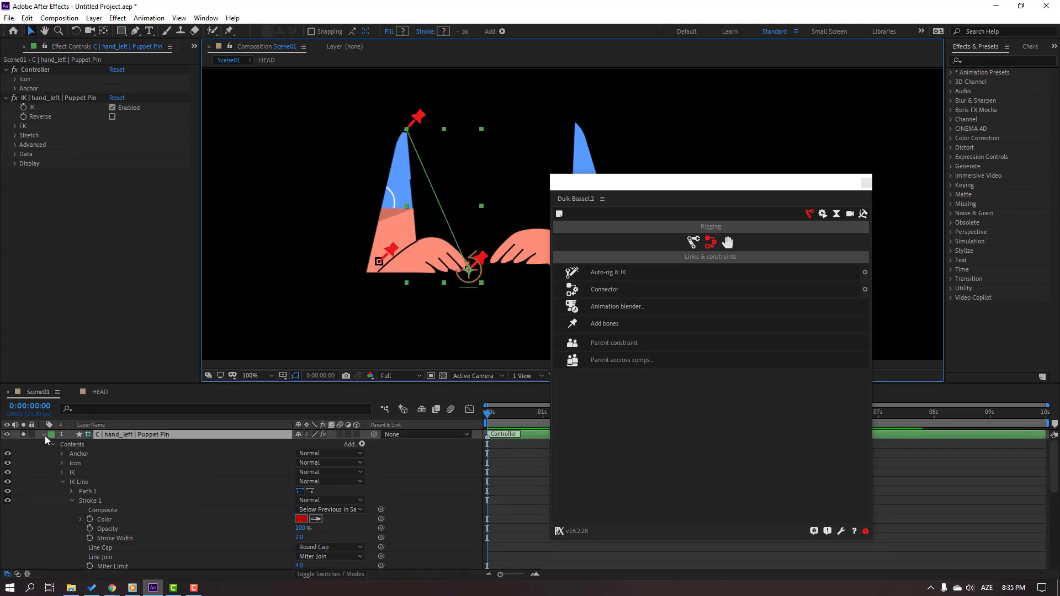
{"action": "left_click", "coordinate": [43, 435]}
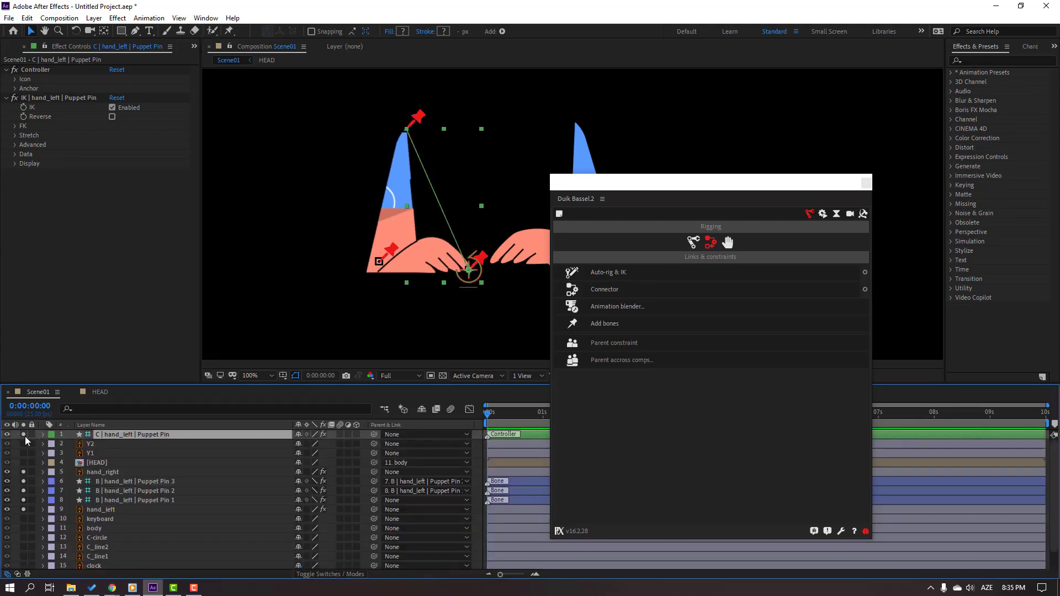
{"action": "left_click_drag", "start_coordinate": [30, 499], "coordinate": [28, 513]}
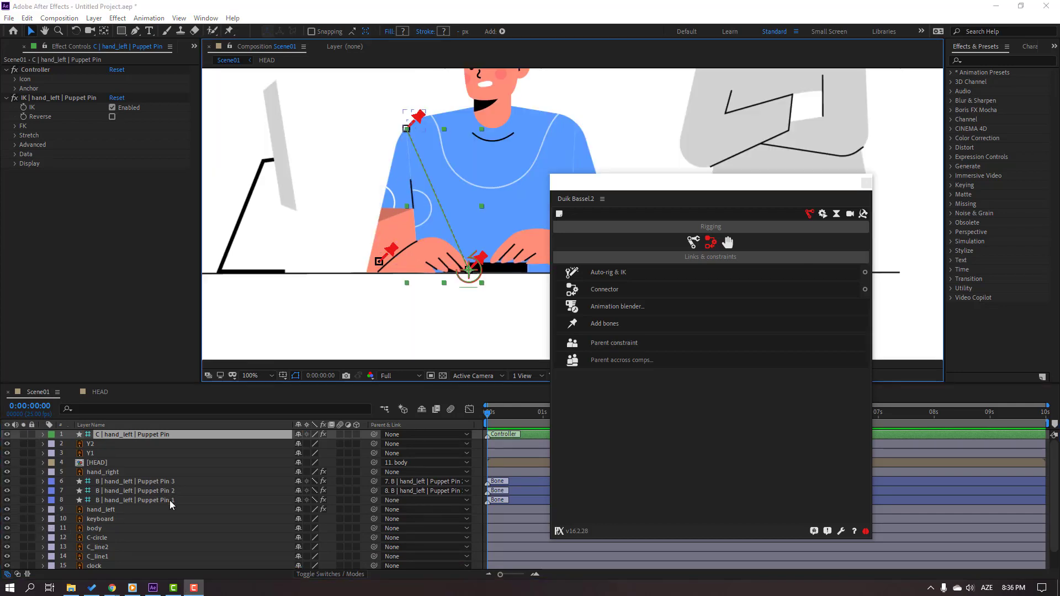
Parent the hand_left Puppet Pin 1 bone to body, and hide the three hand_left bones and the hand_left layer as shy layers.
{"action": "left_click", "coordinate": [166, 502]}
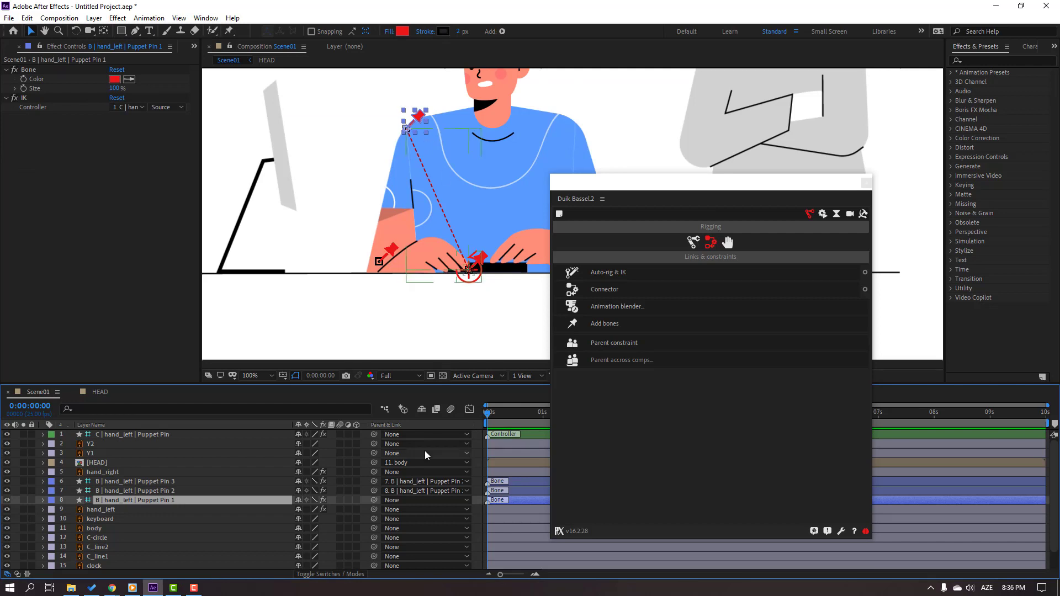
{"action": "left_click_drag", "start_coordinate": [374, 501], "coordinate": [102, 528]}
{"action": "left_click", "coordinate": [136, 491], "text": "ctrl"}
{"action": "left_click", "coordinate": [139, 482], "text": "ctrl"}
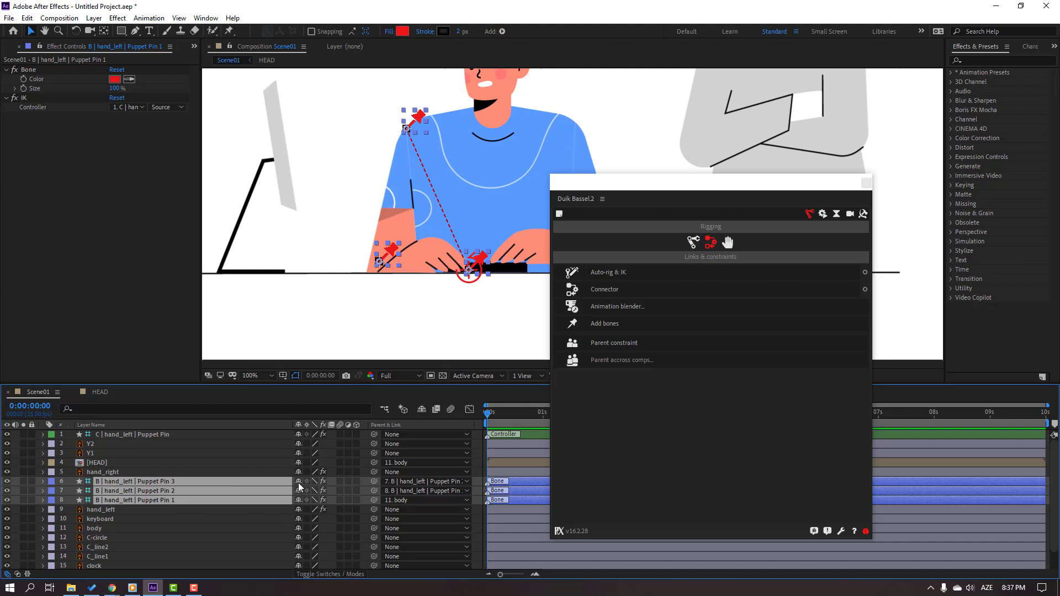
{"action": "left_click", "coordinate": [108, 511]}
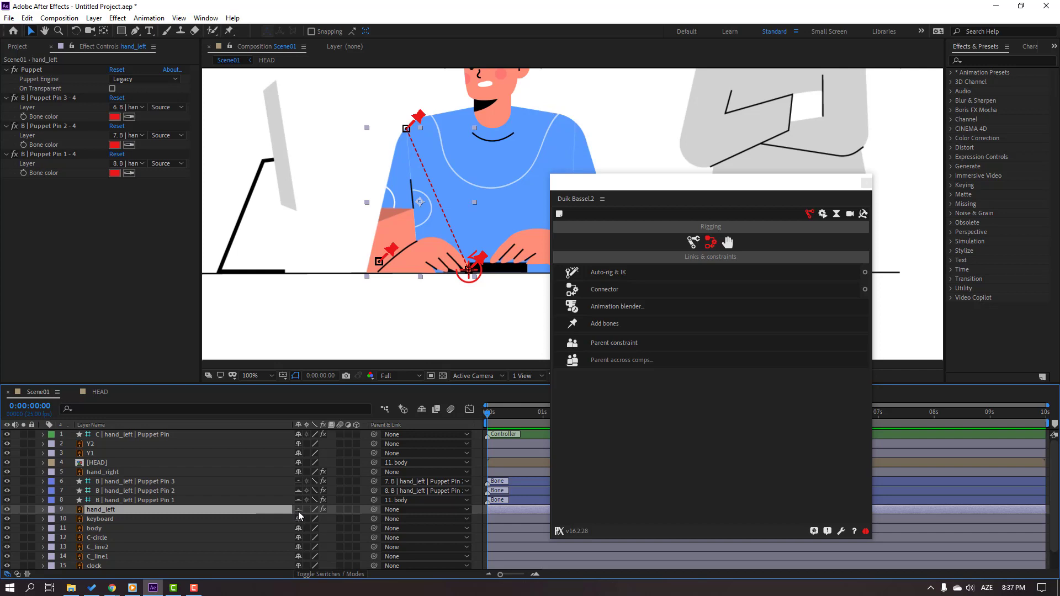
{"action": "left_click", "coordinate": [422, 409]}
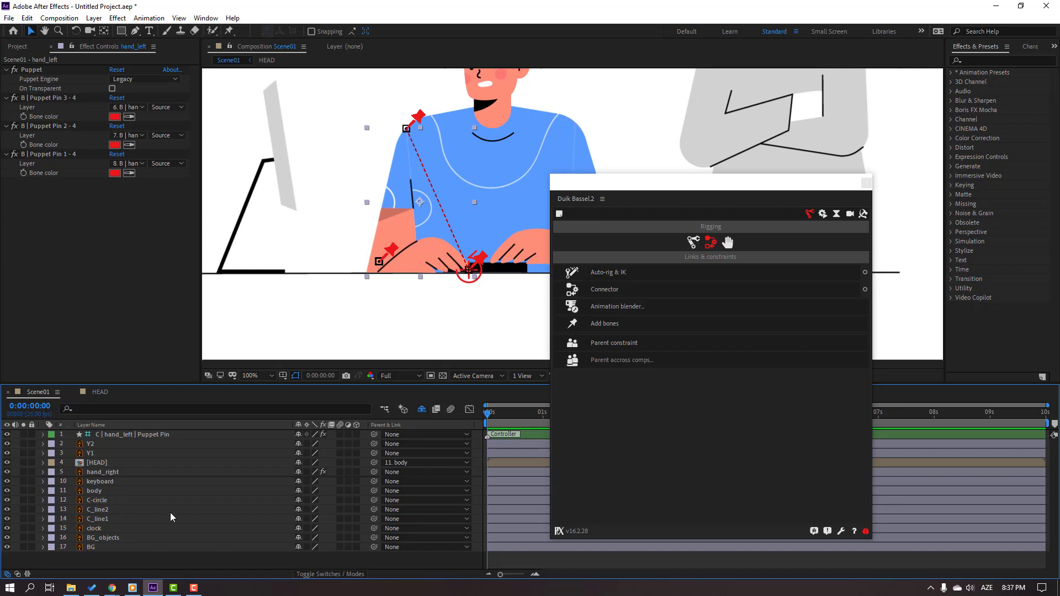
Move the Duik panel away from the artwork and add bones to the Puppet effect of the hand_right layer.
{"action": "left_click", "coordinate": [109, 472]}
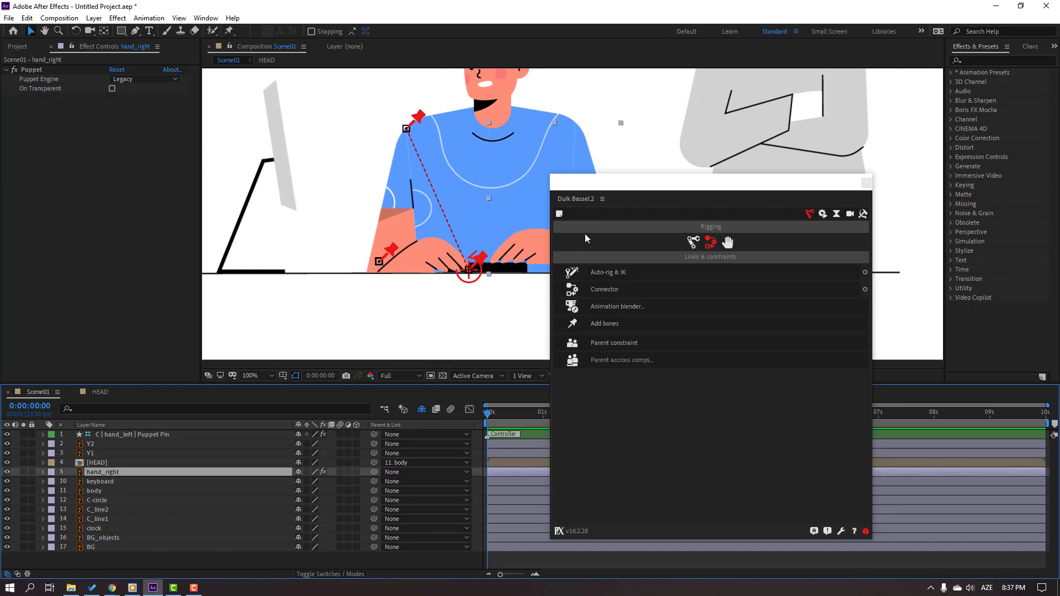
{"action": "left_click_drag", "start_coordinate": [622, 187], "coordinate": [706, 295]}
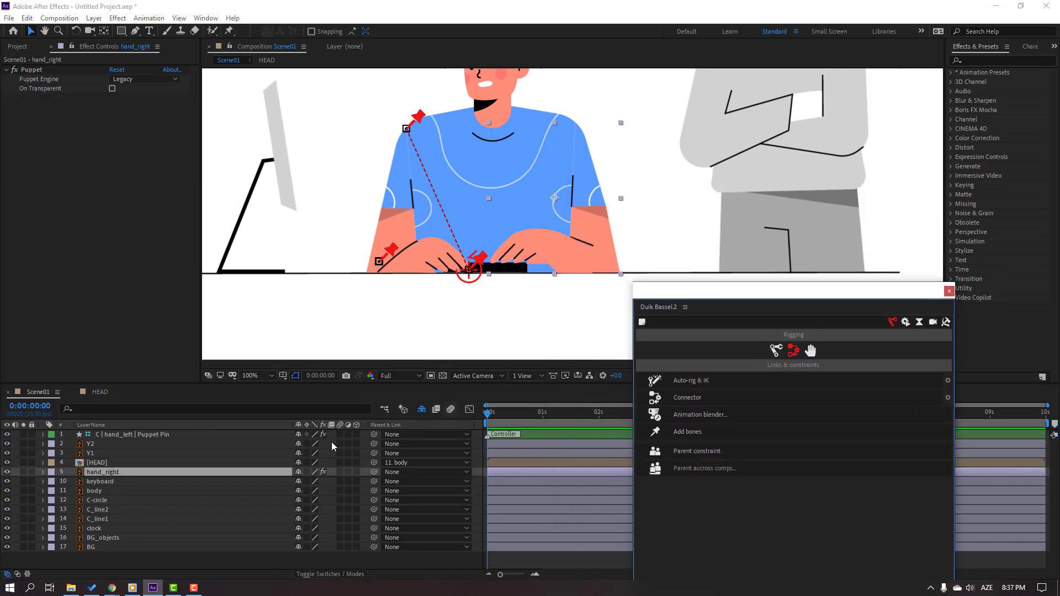
{"action": "left_click", "coordinate": [44, 472]}
{"action": "left_click", "coordinate": [81, 483]}
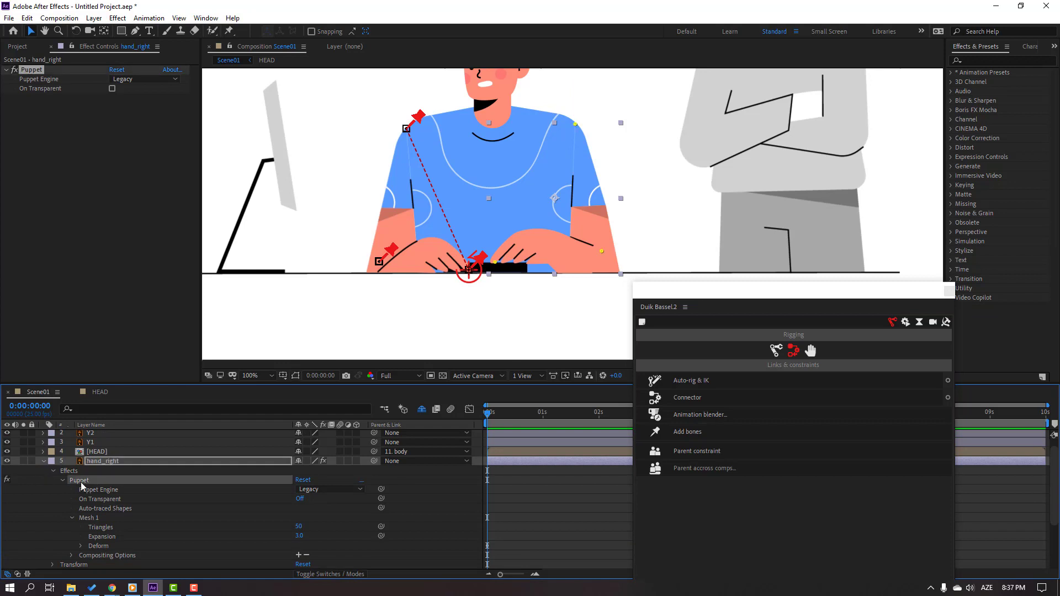
{"action": "left_click", "coordinate": [687, 435]}
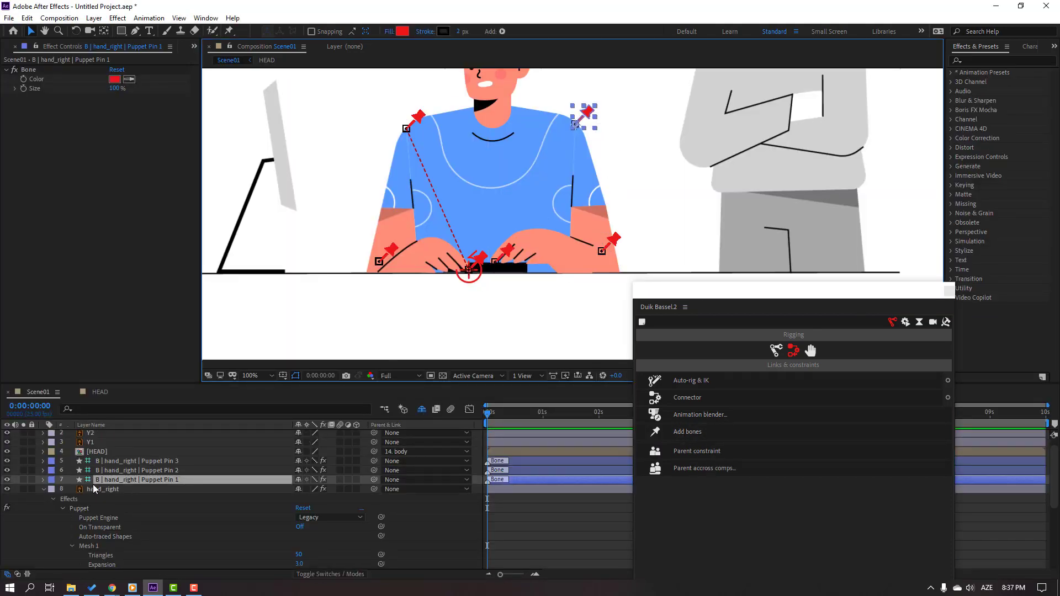
Chain the hand_right bones by parenting Puppet Pin 3 to Puppet Pin 2, Puppet Pin 2 to Puppet Pin 1, and Puppet Pin 1 to body.
{"action": "left_click", "coordinate": [165, 462]}
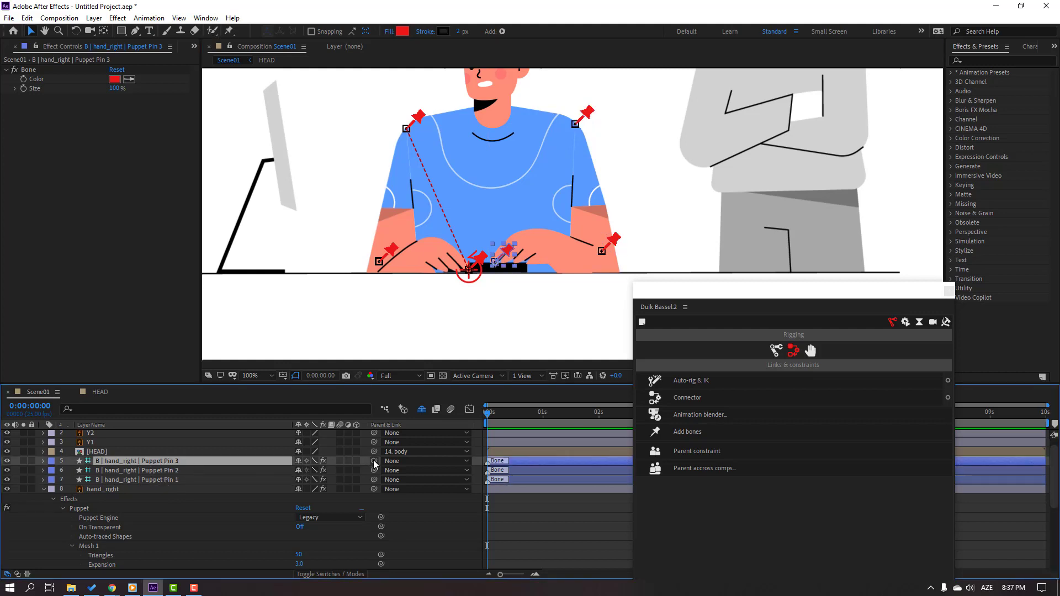
{"action": "left_click_drag", "start_coordinate": [188, 470], "coordinate": [168, 475]}
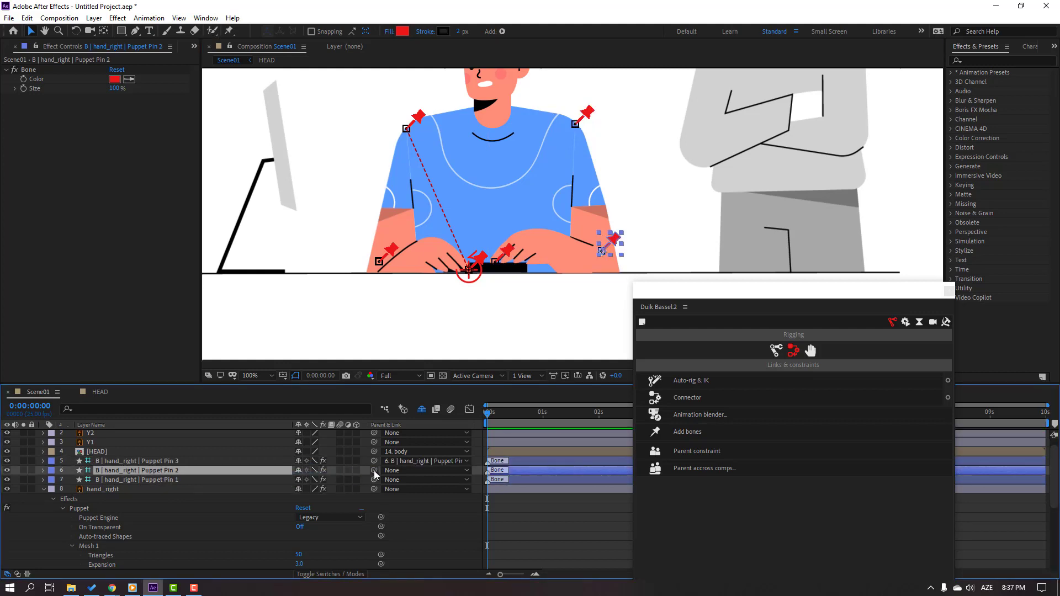
{"action": "left_click_drag", "start_coordinate": [374, 471], "coordinate": [143, 480]}
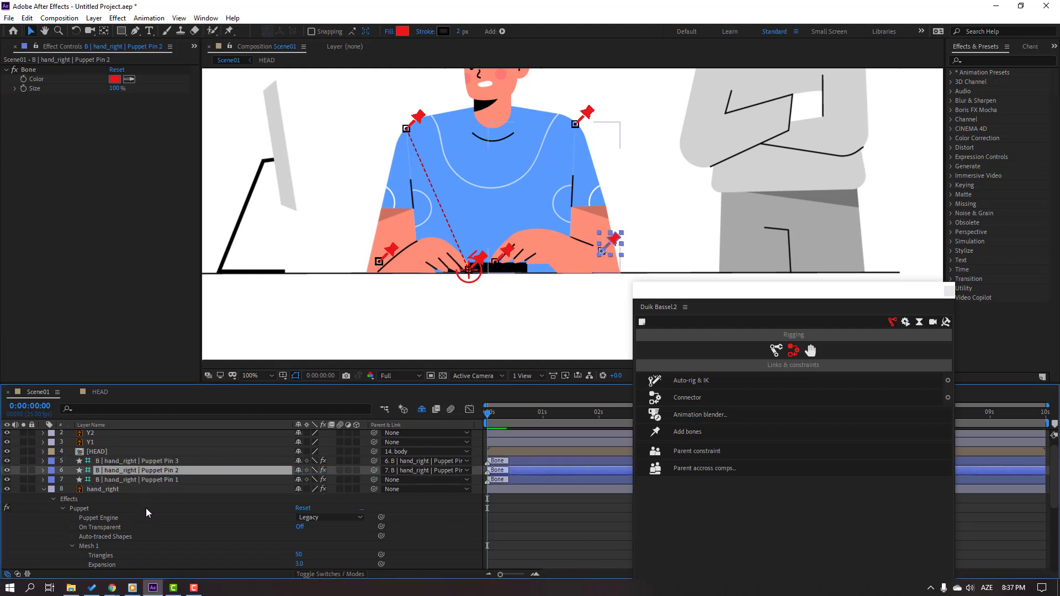
{"action": "left_click", "coordinate": [152, 479]}
{"action": "left_click", "coordinate": [43, 491]}
{"action": "left_click_drag", "start_coordinate": [374, 480], "coordinate": [98, 506]}
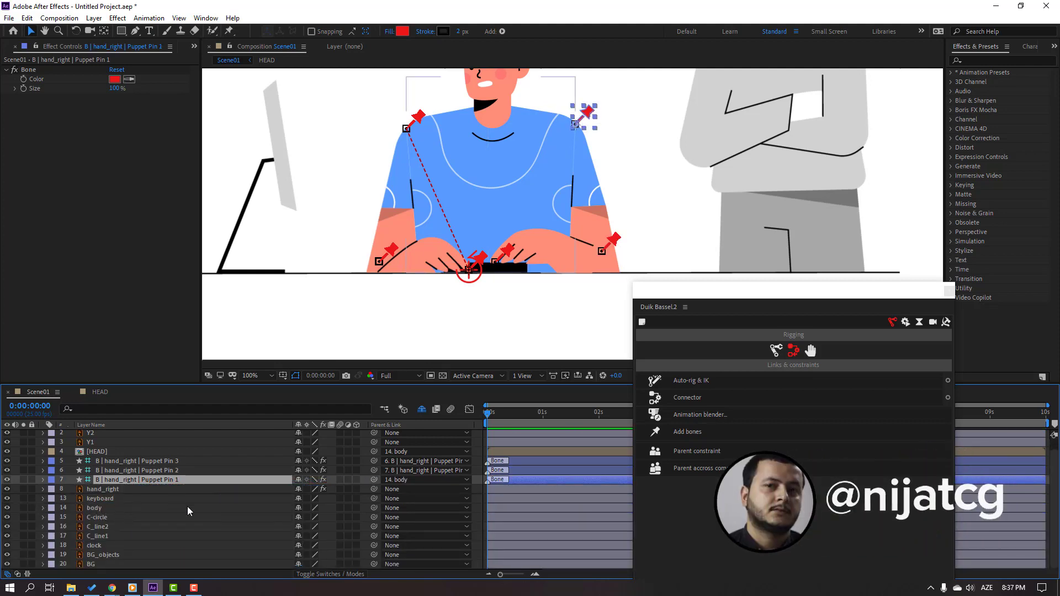
Apply Auto-rig & IK to the three hand_right bones, test the controller with a small move that is undone, and collapse its properties.
{"action": "left_click", "coordinate": [165, 470], "text": "ctrl"}
{"action": "left_click", "coordinate": [165, 461], "text": "ctrl"}
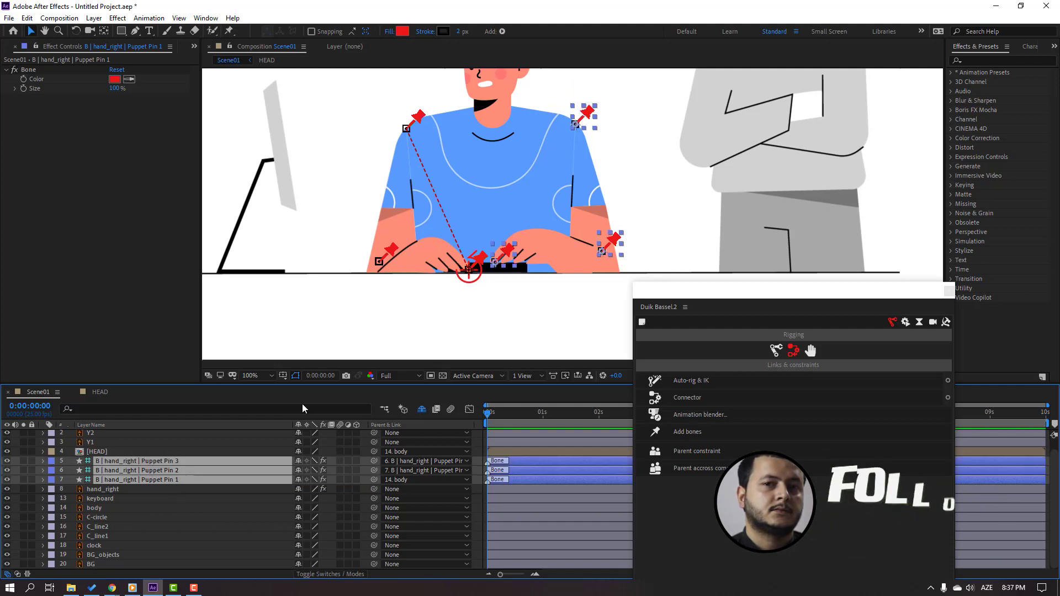
{"action": "left_click", "coordinate": [707, 385]}
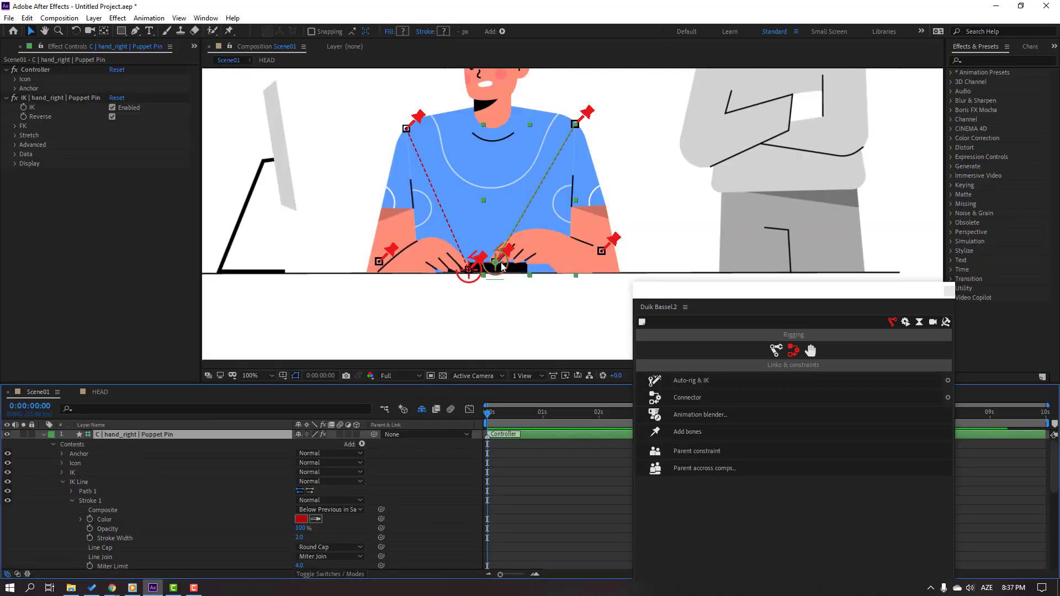
{"action": "left_click_drag", "start_coordinate": [499, 266], "coordinate": [478, 274]}
{"action": "key", "text": "ctrl+z"}
{"action": "left_click", "coordinate": [43, 435]}
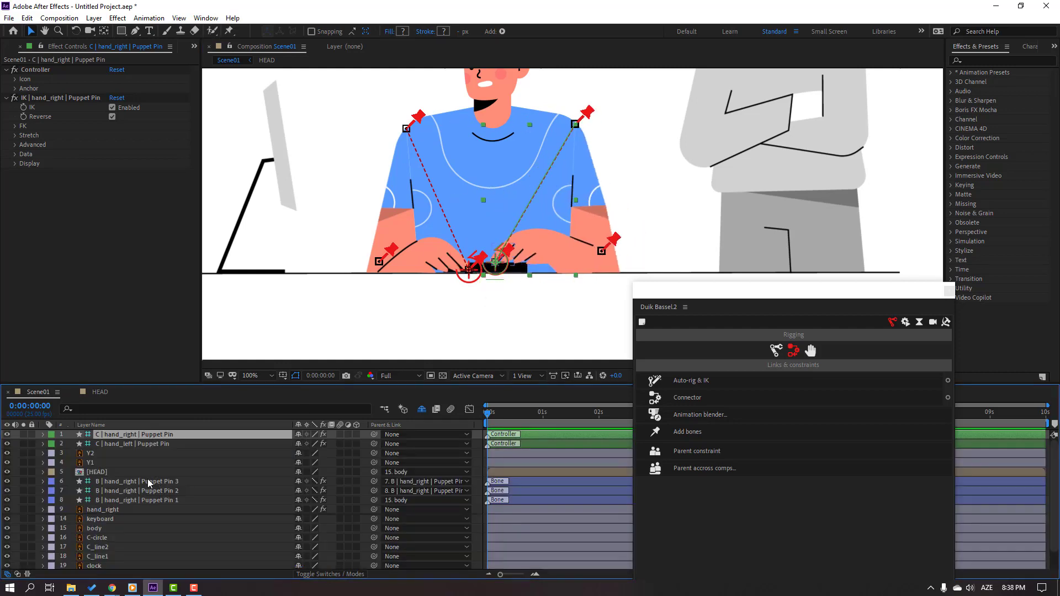
Hide the three hand_right bones and the hand_right layer as shy layers, and close the Duik panel.
{"action": "left_click", "coordinate": [146, 482]}
{"action": "left_click", "coordinate": [150, 491], "text": "ctrl"}
{"action": "left_click", "coordinate": [153, 500], "text": "ctrl"}
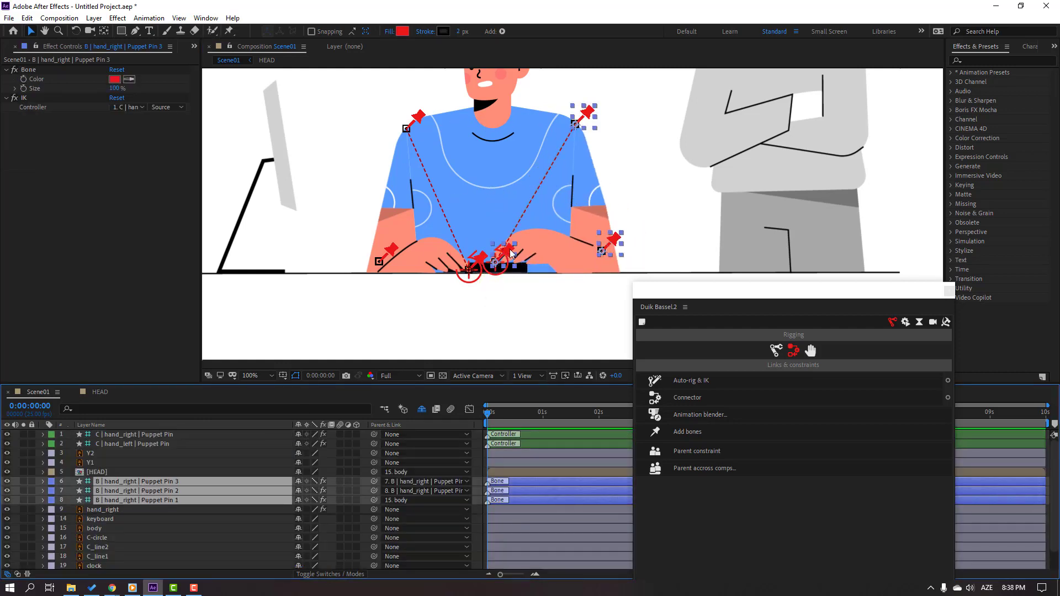
{"action": "left_click", "coordinate": [111, 512], "text": "ctrl"}
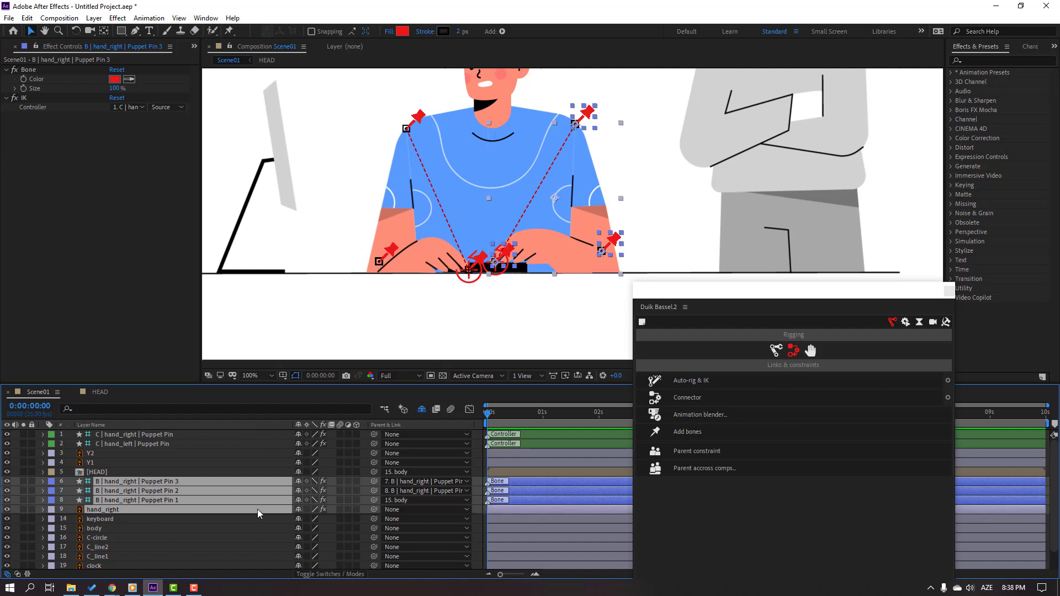
{"action": "left_click", "coordinate": [299, 483]}
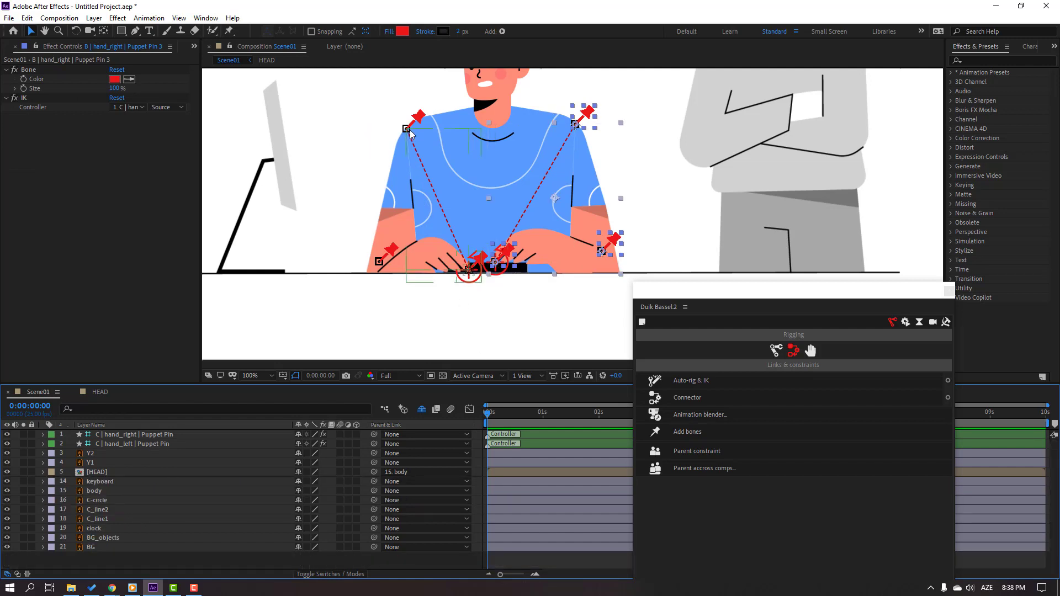
{"action": "left_click_drag", "start_coordinate": [942, 290], "coordinate": [843, 295]}
{"action": "left_click", "coordinate": [850, 296]}
Keyframe the hand_left controller's Position at 0:00:00:00 and at 0:00:00:10, setting the second keyframe to 850, 917.
{"action": "left_click", "coordinate": [137, 445]}
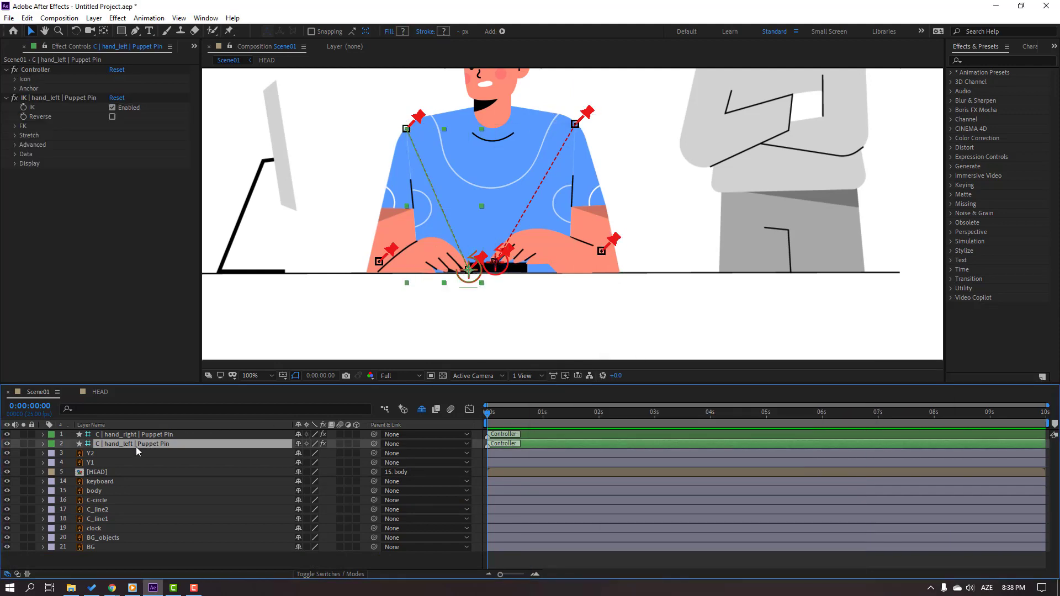
{"action": "key", "text": "p"}
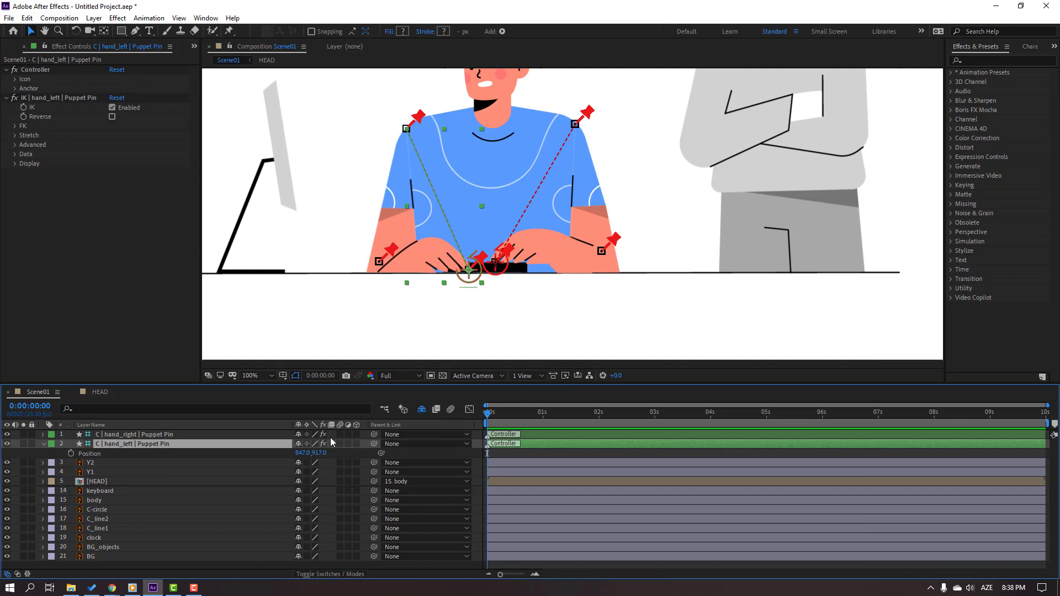
{"action": "left_click", "coordinate": [71, 453]}
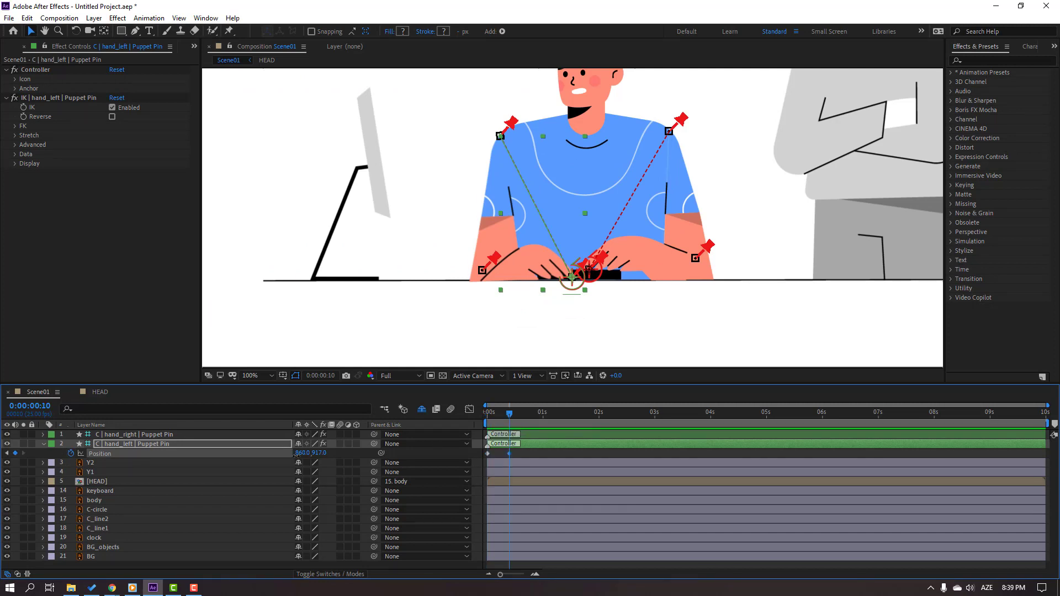
{"action": "key", "text": "Left"}
{"action": "left_click_drag", "start_coordinate": [295, 455], "coordinate": [290, 455]}
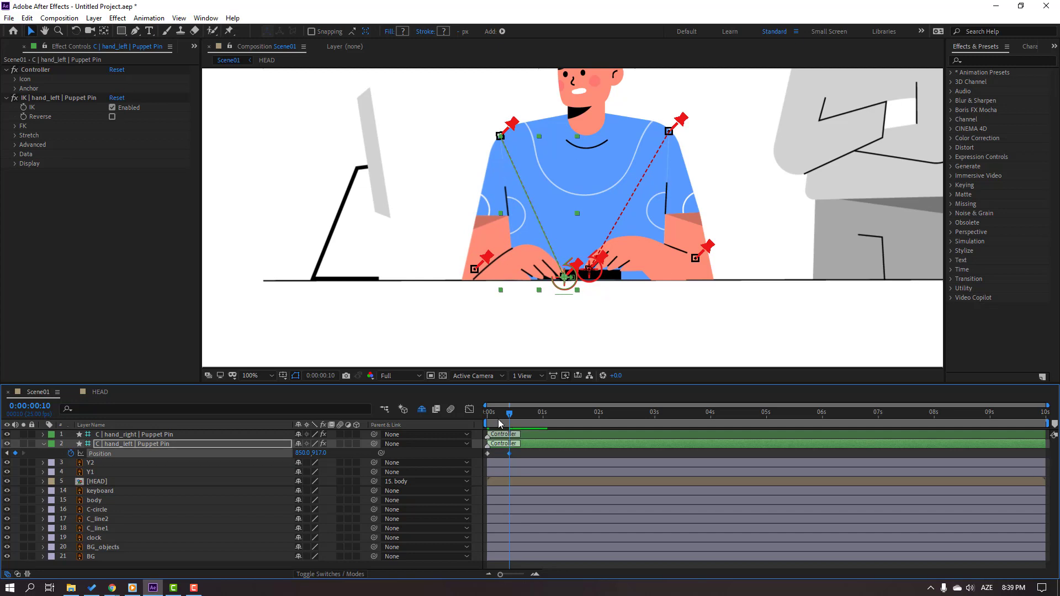
Add hand_left controller Position keyframes at 0:00:00:19 (869, 901), 0:00:01:02 and 0:00:01:11 with small vertical changes between them.
{"action": "mouse_move", "coordinate": [500, 416]}
{"action": "left_mouse_down"}
{"action": "mouse_move", "coordinate": [469, 415]}
{"action": "mouse_move", "coordinate": [509, 420]}
{"action": "left_mouse_up"}
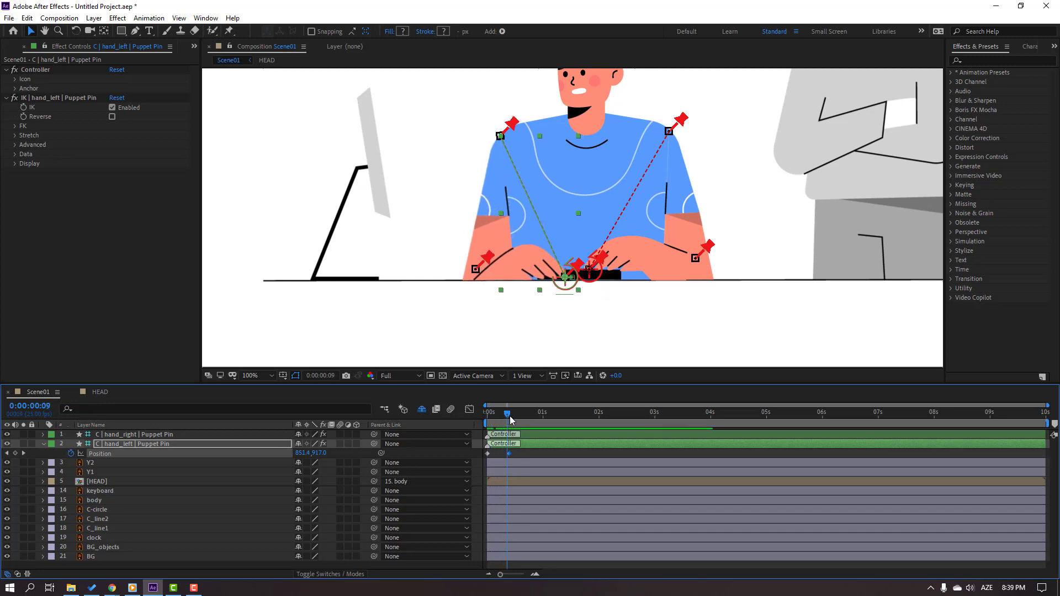
{"action": "key", "text": "space"}
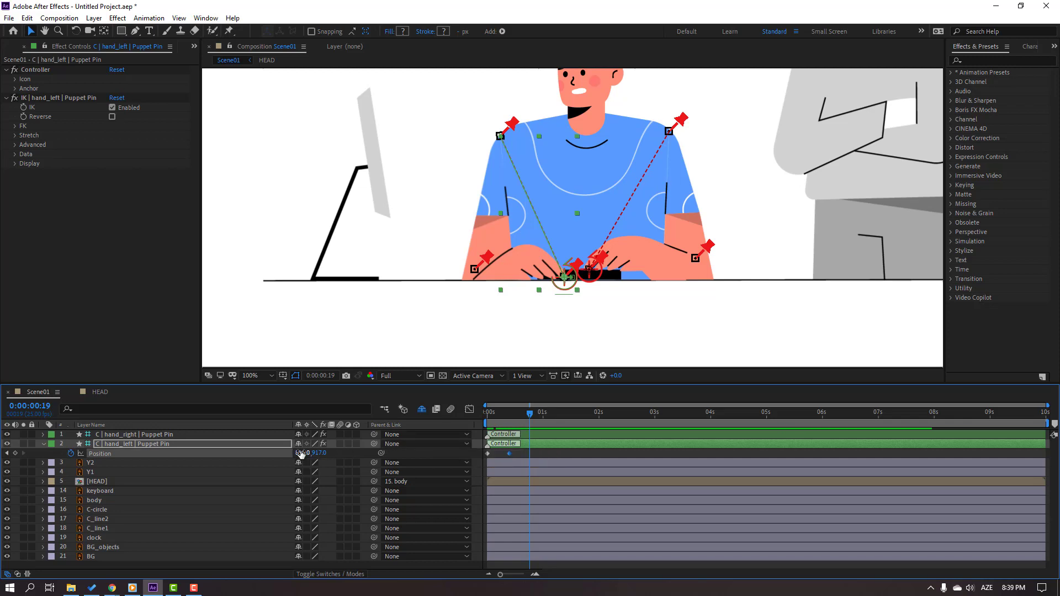
{"action": "mouse_move", "coordinate": [304, 453]}
{"action": "left_mouse_down"}
{"action": "mouse_move", "coordinate": [331, 457]}
{"action": "mouse_move", "coordinate": [313, 454]}
{"action": "left_mouse_up"}
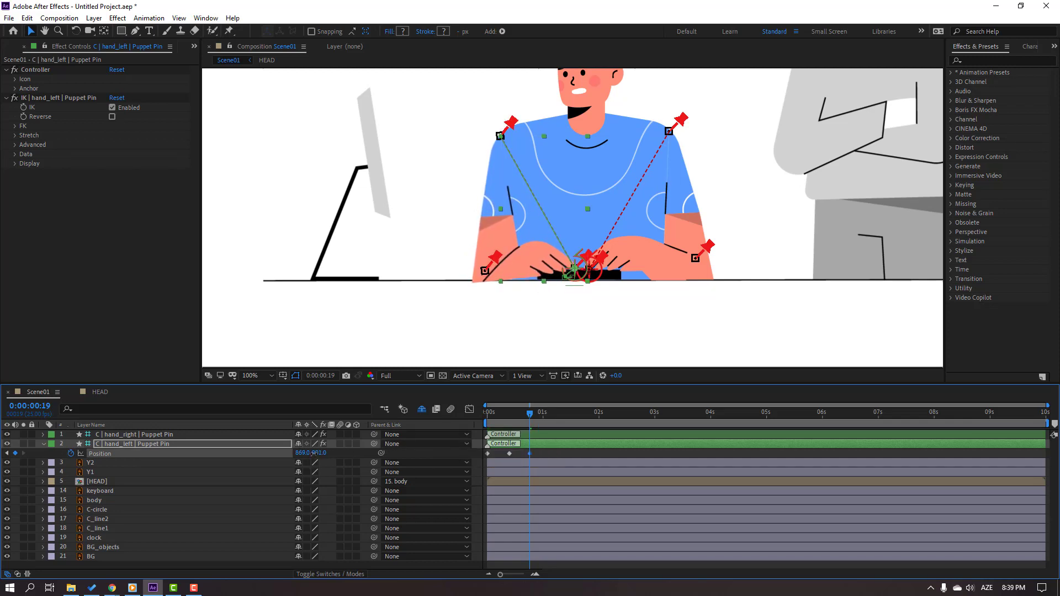
{"action": "left_click_drag", "start_coordinate": [529, 407], "coordinate": [541, 419]}
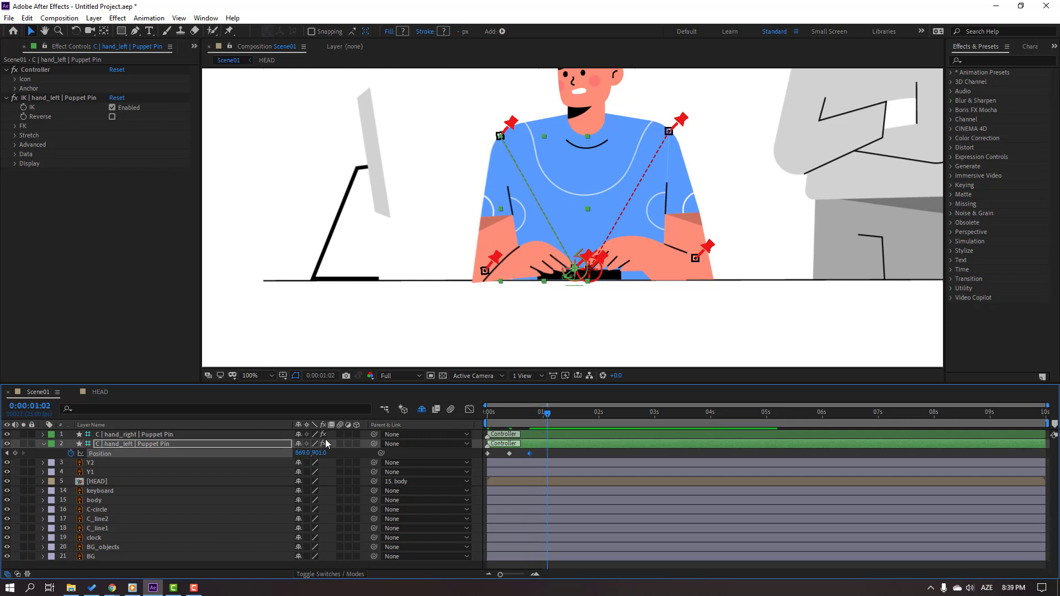
{"action": "left_click_drag", "start_coordinate": [317, 453], "coordinate": [325, 453]}
{"action": "left_click_drag", "start_coordinate": [560, 412], "coordinate": [568, 413]}
{"action": "left_click_drag", "start_coordinate": [319, 454], "coordinate": [307, 454]}
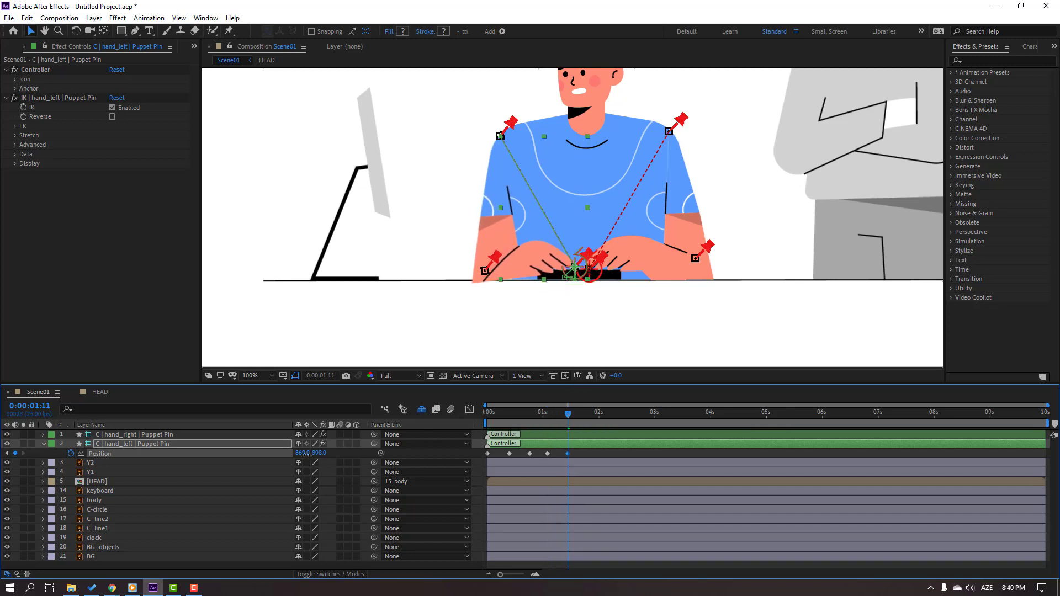
Copy the hand_left controller's first Position keyframe to 0:00:01:20 and set its X value to 851.
{"action": "left_click", "coordinate": [588, 413]}
{"action": "left_click", "coordinate": [488, 454]}
{"action": "key", "text": "ctrl+c"}
{"action": "key", "text": "ctrl+v"}
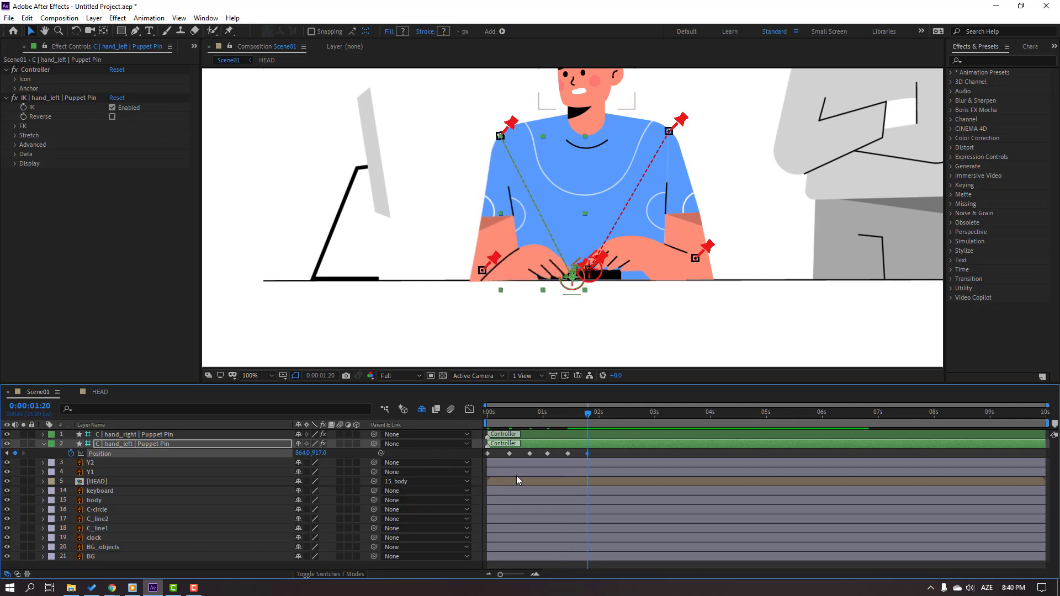
{"action": "left_click_drag", "start_coordinate": [303, 453], "coordinate": [295, 452]}
Copy the last Position keyframe of the hand_left controller over the one at 0:00:00:00 so the movement loops.
{"action": "left_click", "coordinate": [598, 456]}
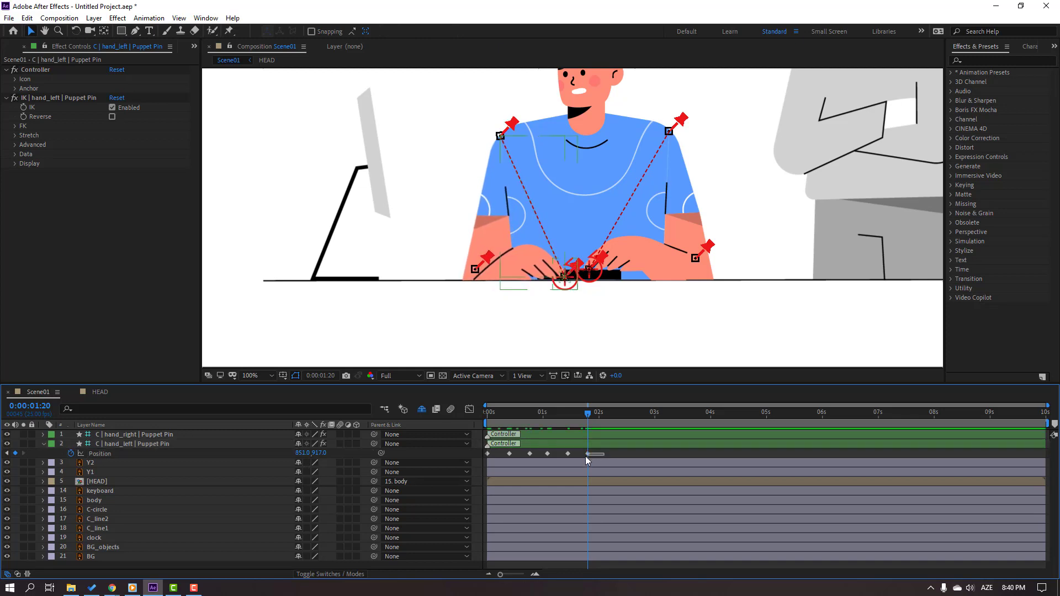
{"action": "left_click", "coordinate": [587, 454]}
{"action": "left_click_drag", "start_coordinate": [587, 415], "coordinate": [476, 433]}
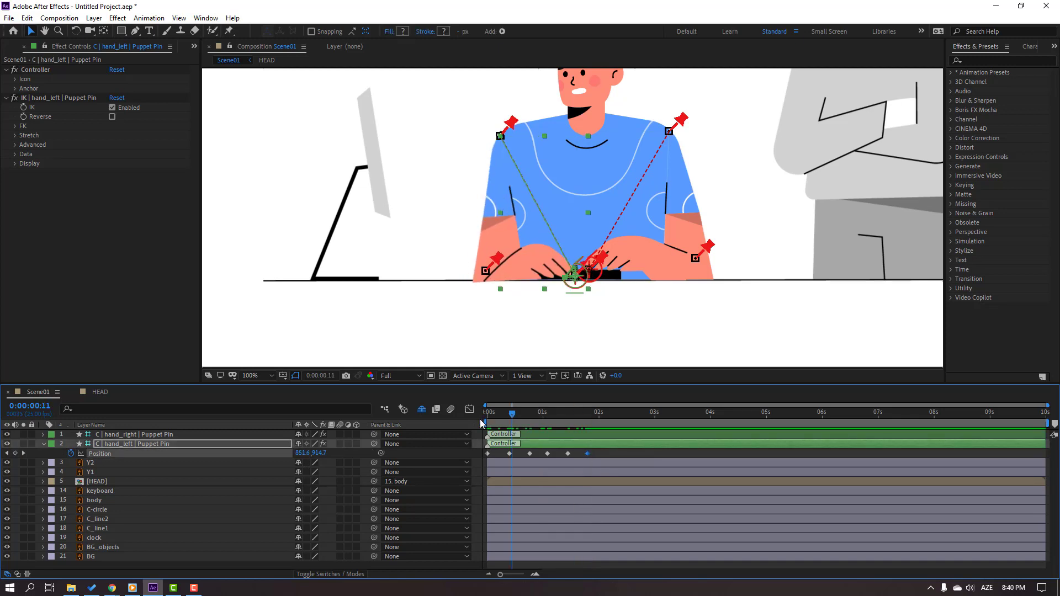
{"action": "key", "text": "ctrl+v"}
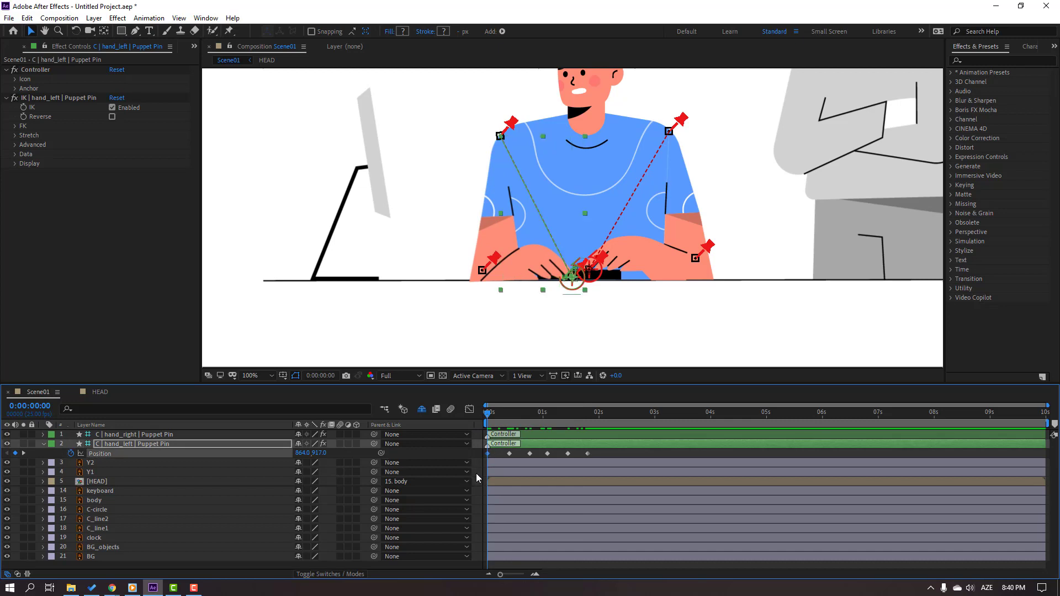
Set the hand_left controller's Position keyframe at 0:00:00:10 to 859, 917 and preview the animation from the start.
{"action": "left_click_drag", "start_coordinate": [489, 415], "coordinate": [511, 420]}
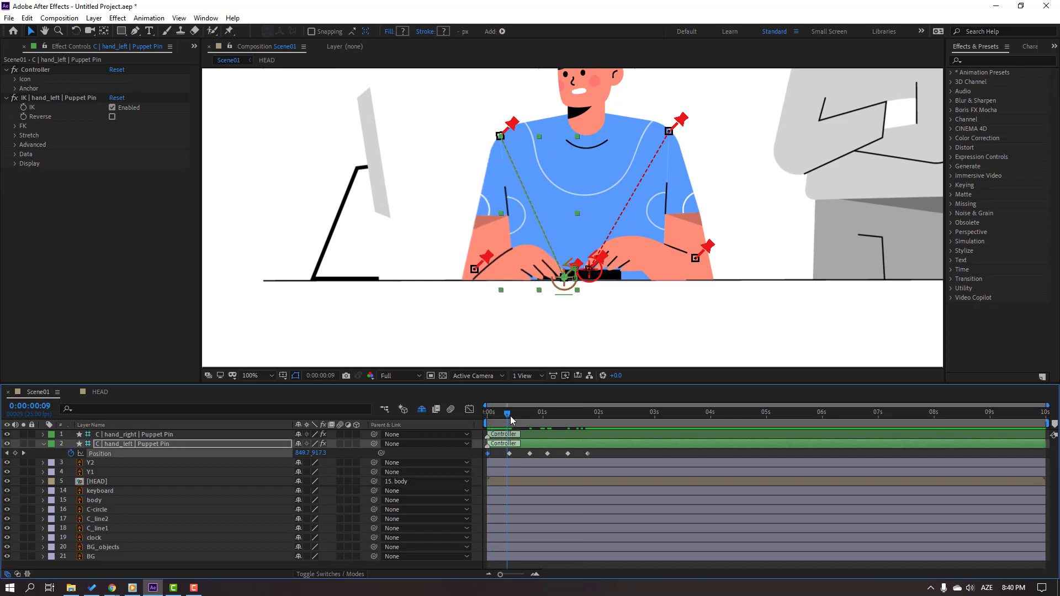
{"action": "left_click", "coordinate": [509, 454]}
{"action": "left_click_drag", "start_coordinate": [305, 453], "coordinate": [402, 438]}
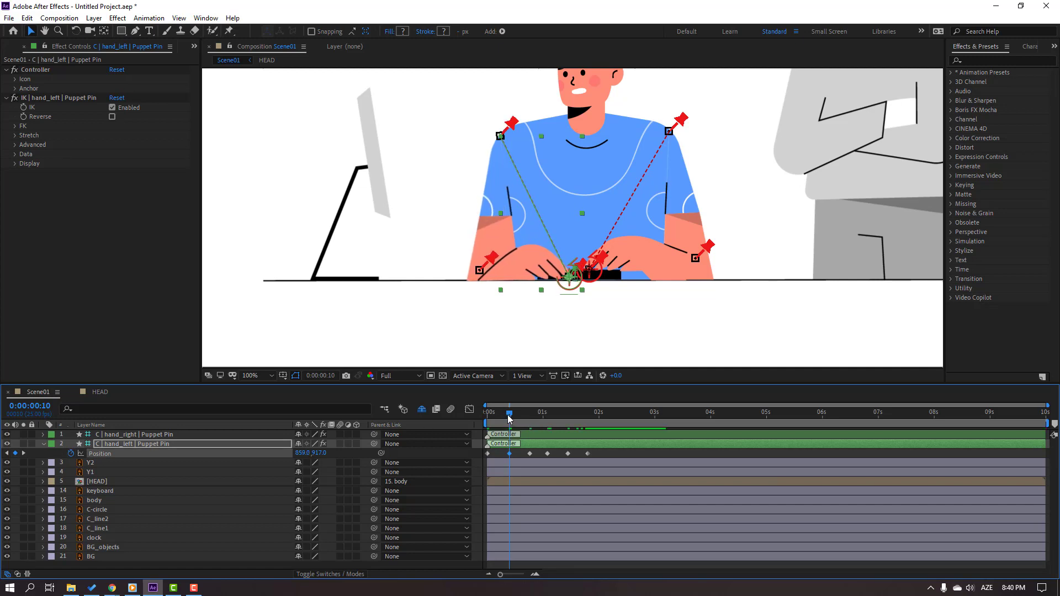
{"action": "left_click_drag", "start_coordinate": [509, 415], "coordinate": [485, 418]}
{"action": "left_click", "coordinate": [625, 451]}
{"action": "key", "text": "space"}
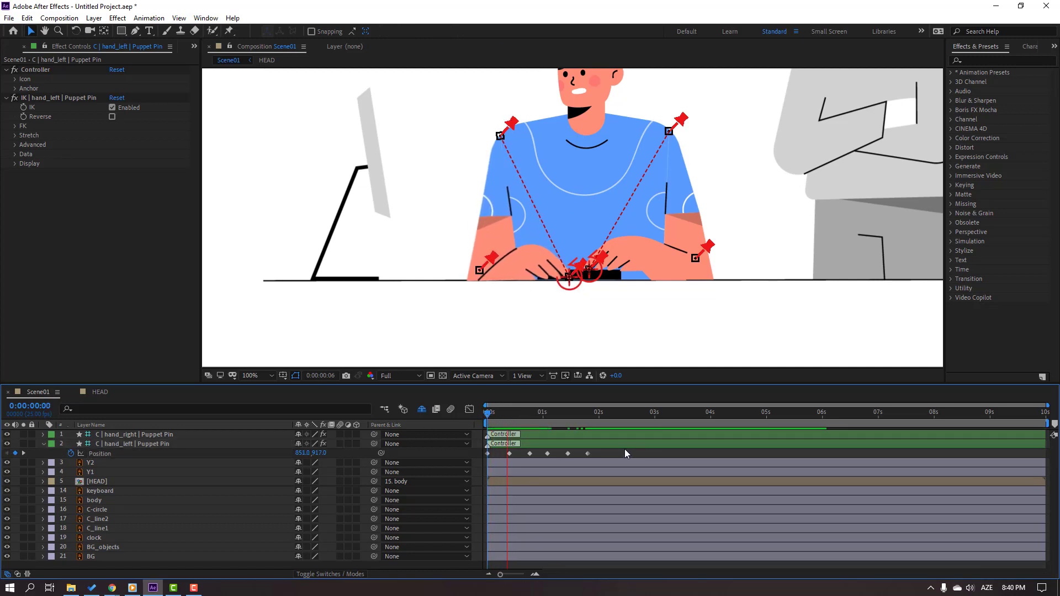
Apply Easy Ease to all of the hand_left controller's Position keyframes and preview the hand animation.
{"action": "left_click_drag", "start_coordinate": [596, 453], "coordinate": [473, 462]}
{"action": "right_click", "coordinate": [588, 456]}
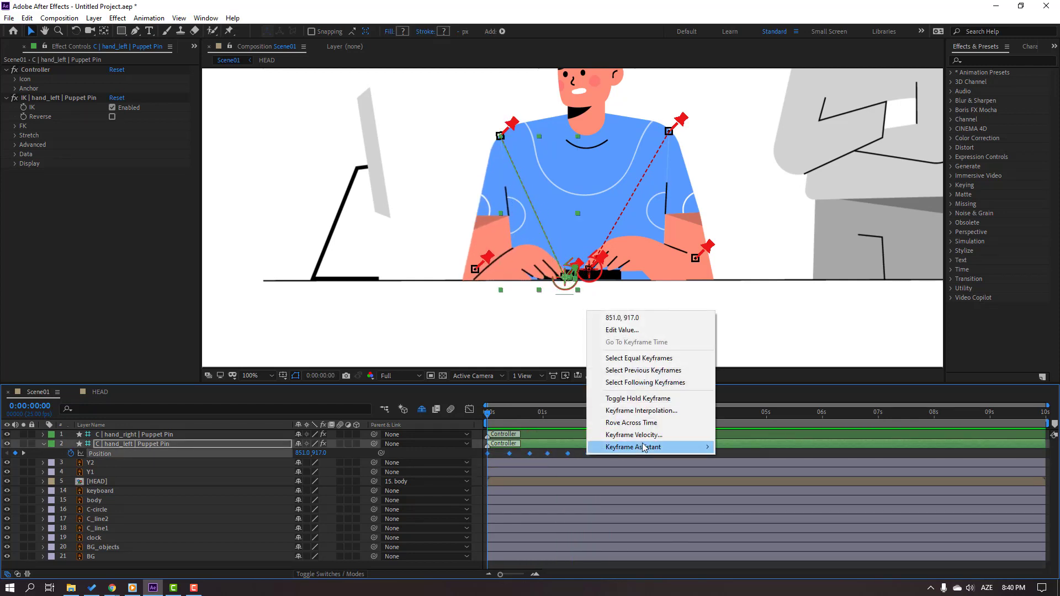
{"action": "mouse_move", "coordinate": [605, 445]}
{"action": "left_click", "coordinate": [734, 482]}
{"action": "left_click", "coordinate": [661, 458]}
{"action": "key", "text": "space"}
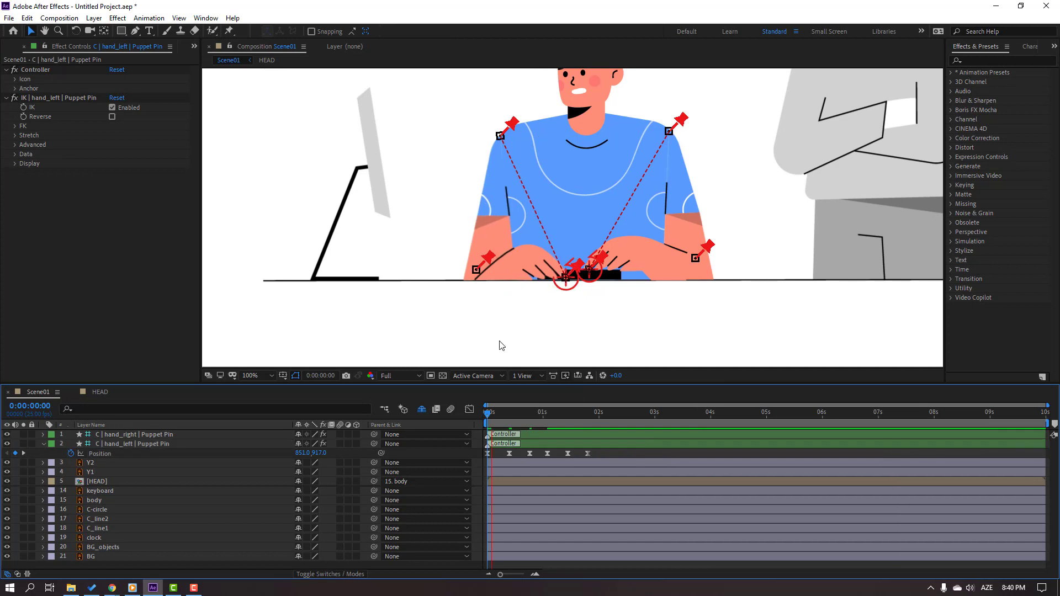
{"action": "key", "text": "comma"}
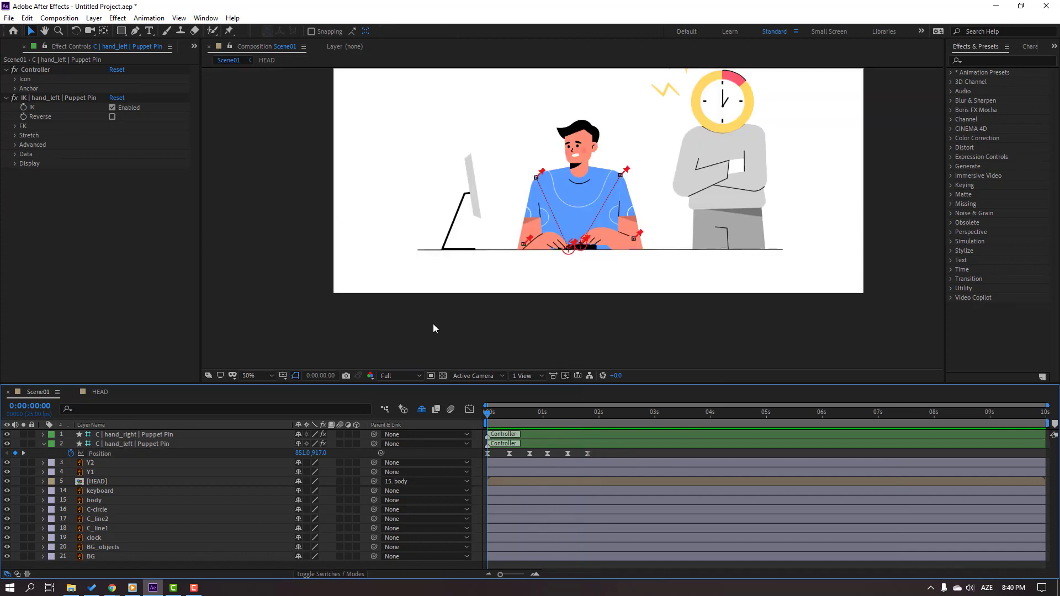
{"action": "key", "text": "period"}
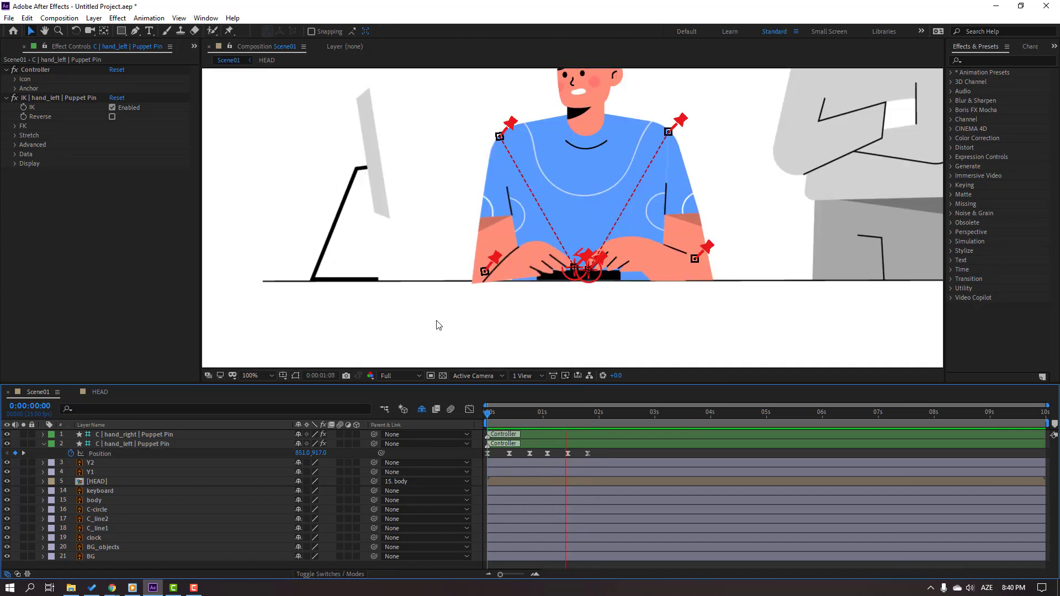
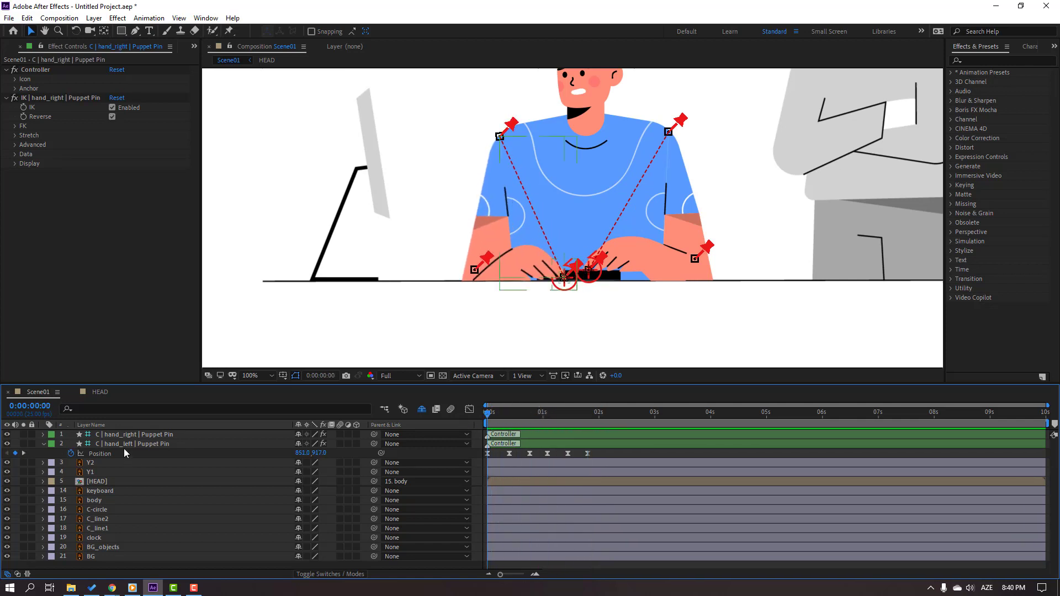
Keyframe the hand_right controller's Position at 0:00:00:00, and set its X value to 870 at 0:00:00:10.
{"action": "left_click", "coordinate": [131, 435]}
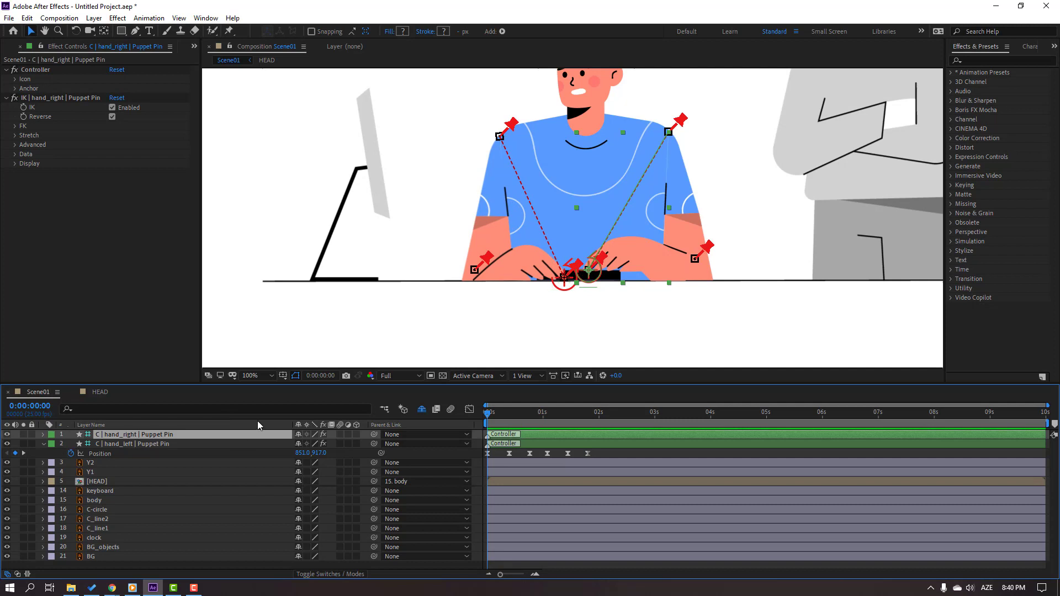
{"action": "key", "text": "p"}
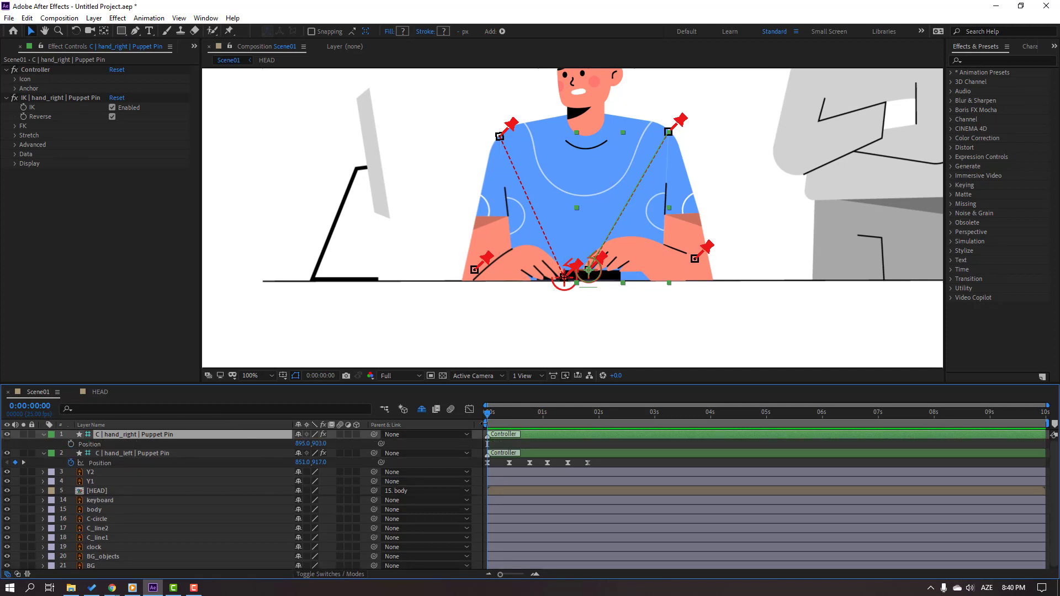
{"action": "left_click", "coordinate": [70, 444]}
{"action": "left_click_drag", "start_coordinate": [496, 418], "coordinate": [510, 418]}
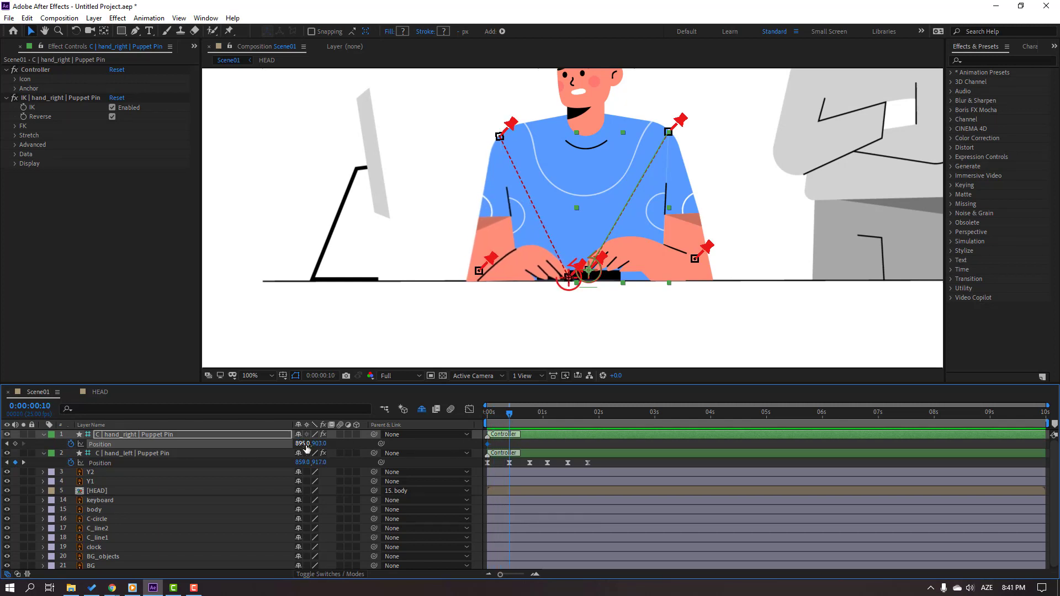
{"action": "left_click_drag", "start_coordinate": [306, 448], "coordinate": [290, 445]}
Vary the hand_right controller's Position with keyframes at 0:00:00:18, 0:00:01:03 (Y 905) and 0:00:01:11 (Y 883).
{"action": "left_click_drag", "start_coordinate": [511, 418], "coordinate": [527, 420]}
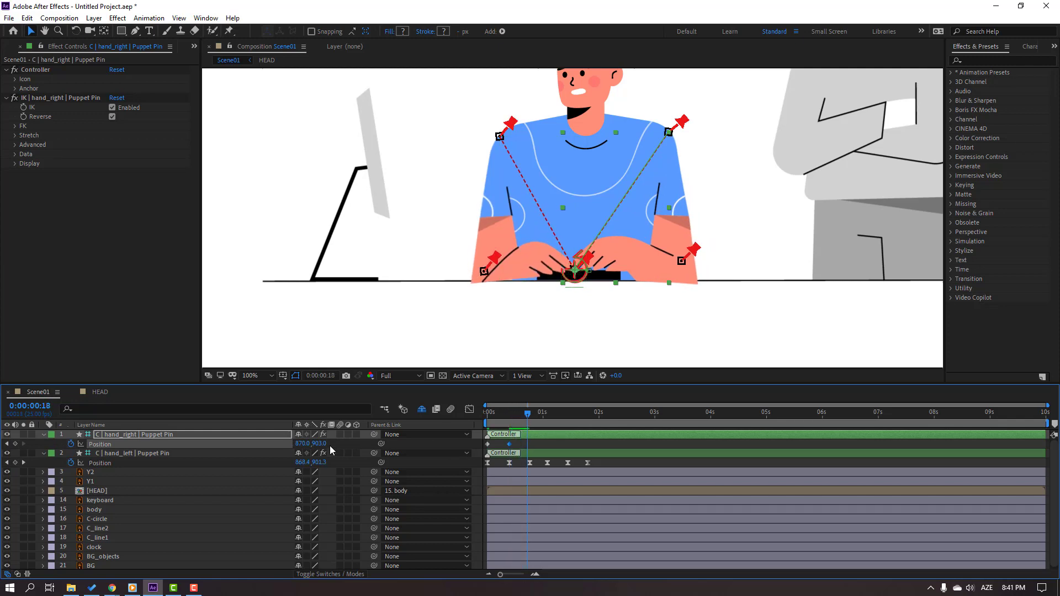
{"action": "left_click_drag", "start_coordinate": [322, 443], "coordinate": [345, 443]}
{"action": "left_click", "coordinate": [550, 419]}
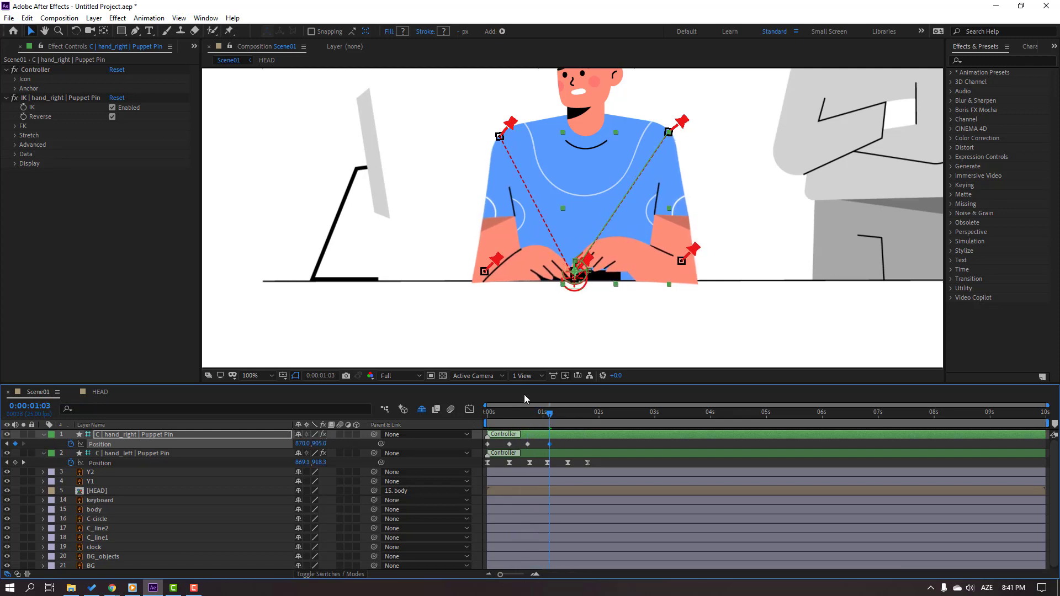
{"action": "left_click_drag", "start_coordinate": [561, 413], "coordinate": [569, 418]}
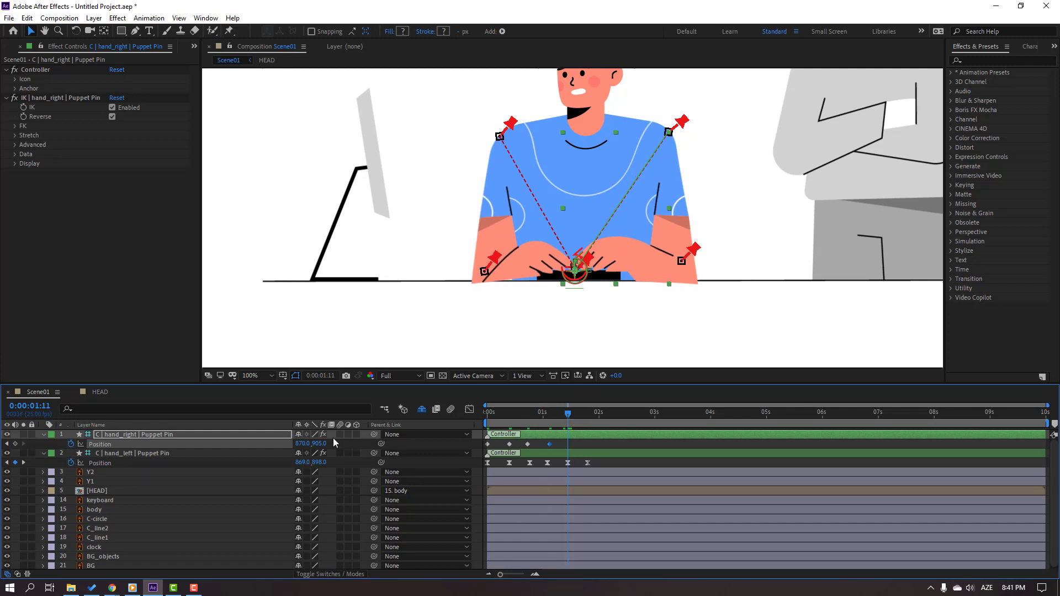
{"action": "left_click_drag", "start_coordinate": [320, 443], "coordinate": [312, 446]}
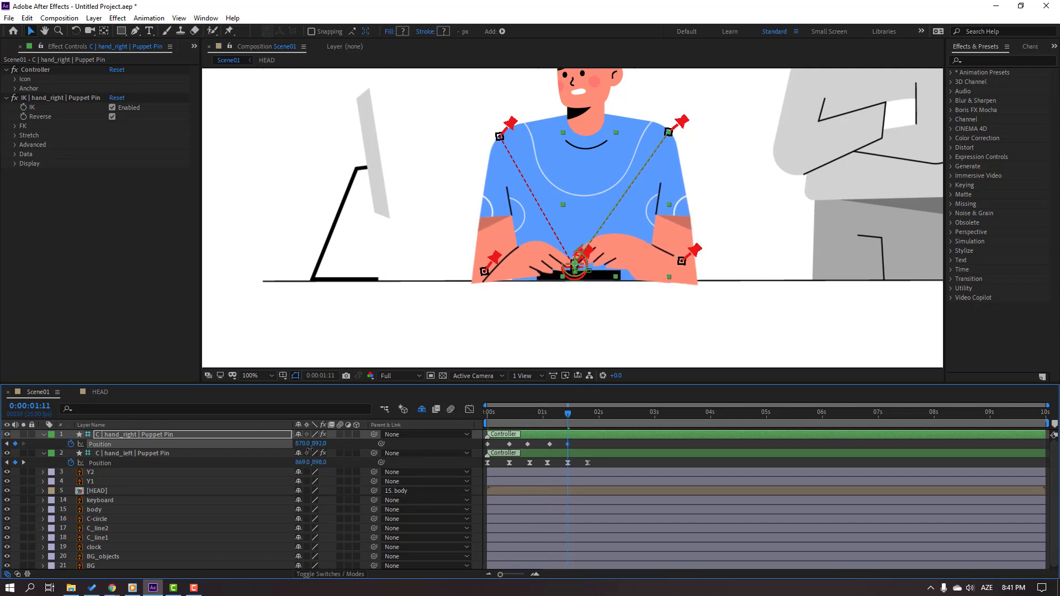
Copy the hand_right controller's first Position keyframe to 0:00:01:20 so the movement loops.
{"action": "left_click_drag", "start_coordinate": [569, 415], "coordinate": [589, 418]}
{"action": "left_click", "coordinate": [487, 444]}
{"action": "key", "text": "ctrl+c"}
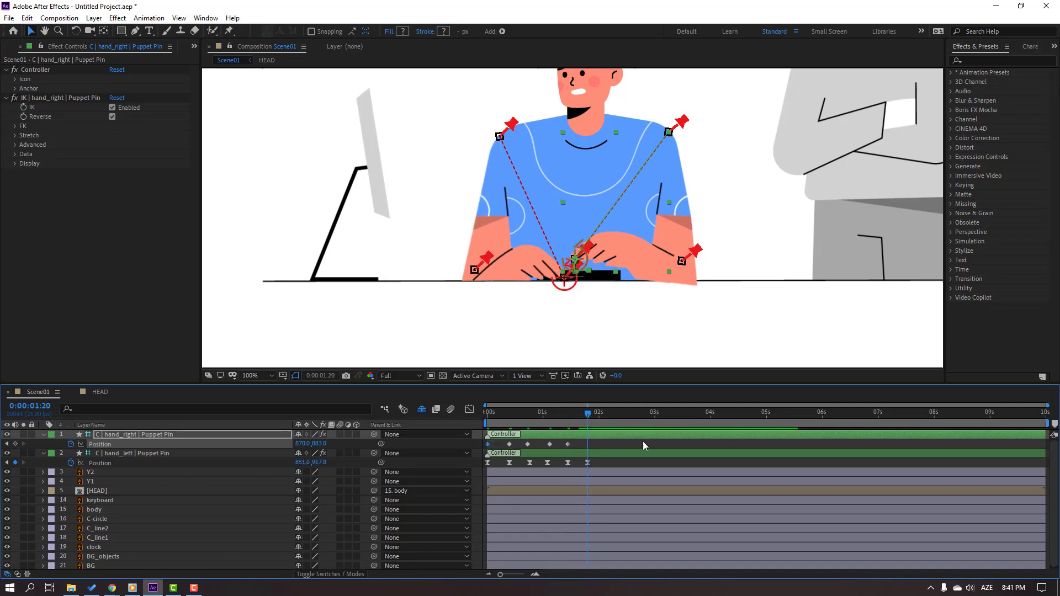
{"action": "key", "text": "ctrl+v"}
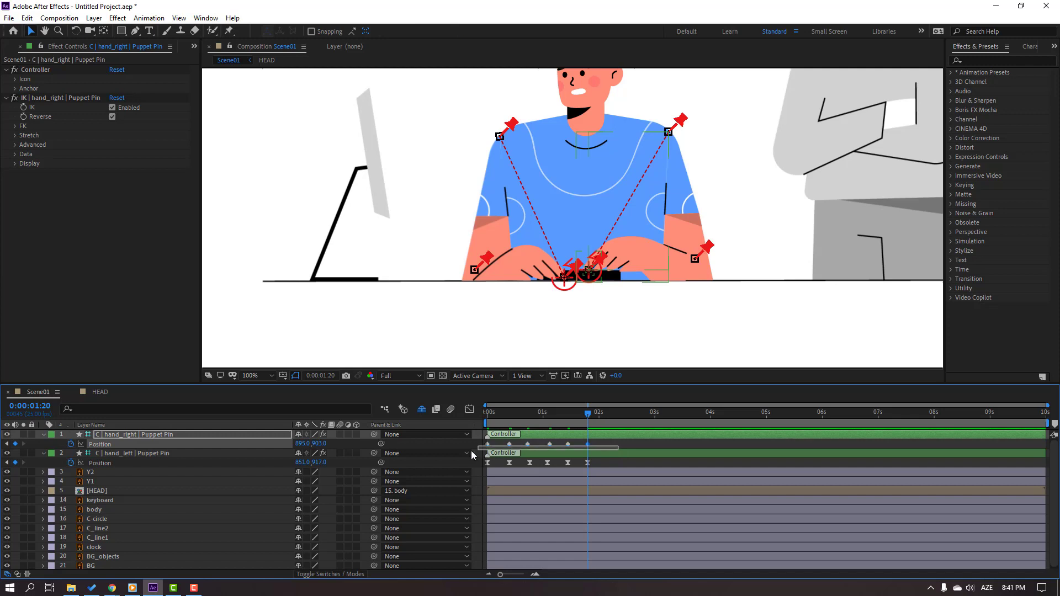
Apply Easy Ease to all of the hand_right controller's Position keyframes and preview both hands moving.
{"action": "right_click", "coordinate": [489, 444]}
{"action": "mouse_move", "coordinate": [574, 438]}
{"action": "left_click", "coordinate": [646, 469]}
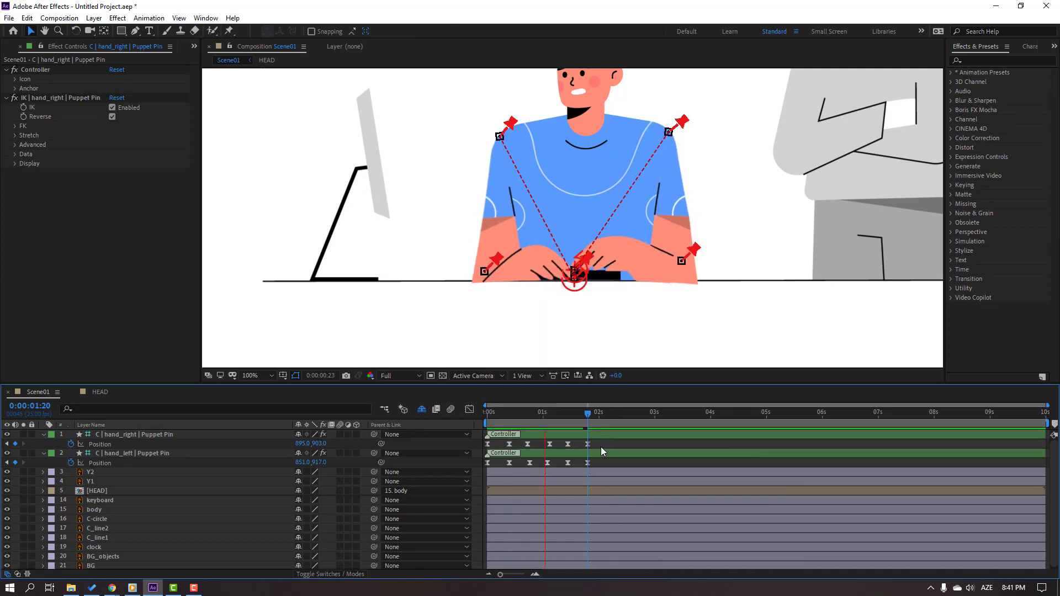
{"action": "key", "text": "space"}
Shift all of the hand_right controller's Position keyframes about 11 frames later and preview the offset hand movement in the whole scene.
{"action": "left_click_drag", "start_coordinate": [612, 448], "coordinate": [535, 447]}
{"action": "key", "text": "space"}
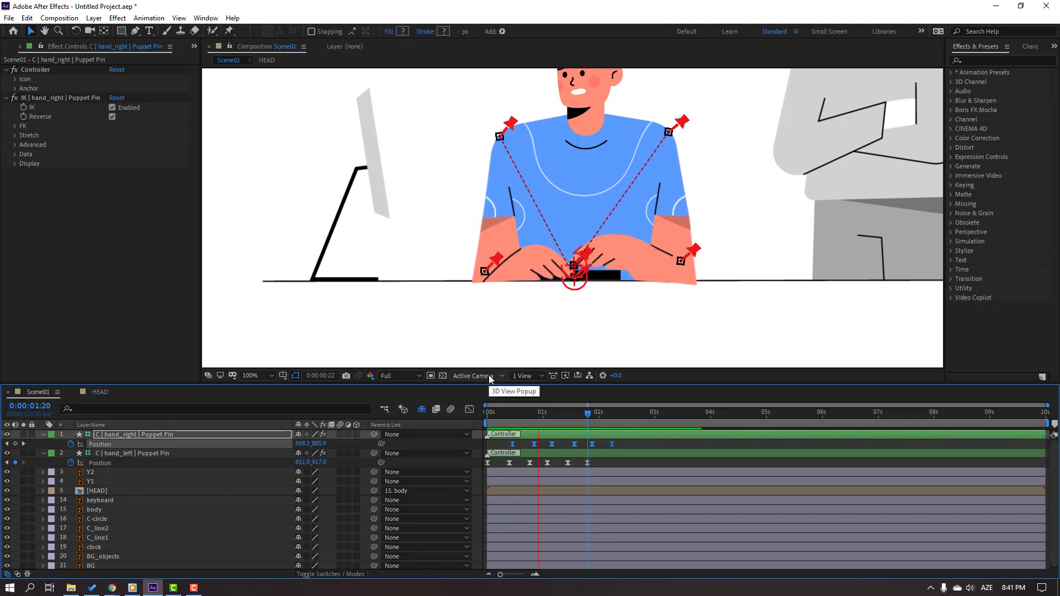
{"action": "key", "text": "comma"}
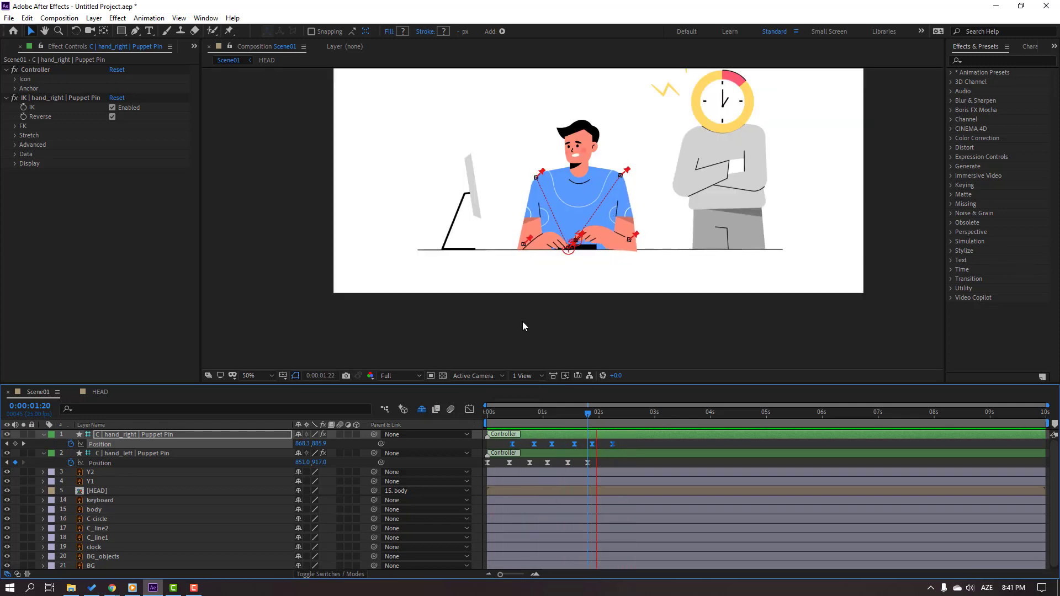
{"action": "left_click_drag", "start_coordinate": [594, 416], "coordinate": [486, 428]}
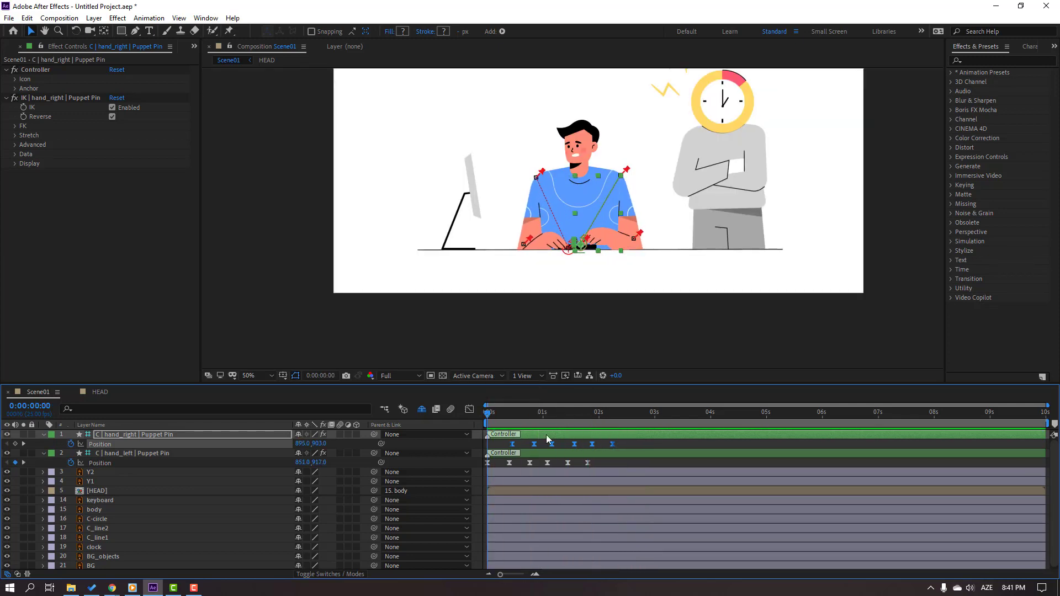
{"action": "left_click", "coordinate": [599, 466]}
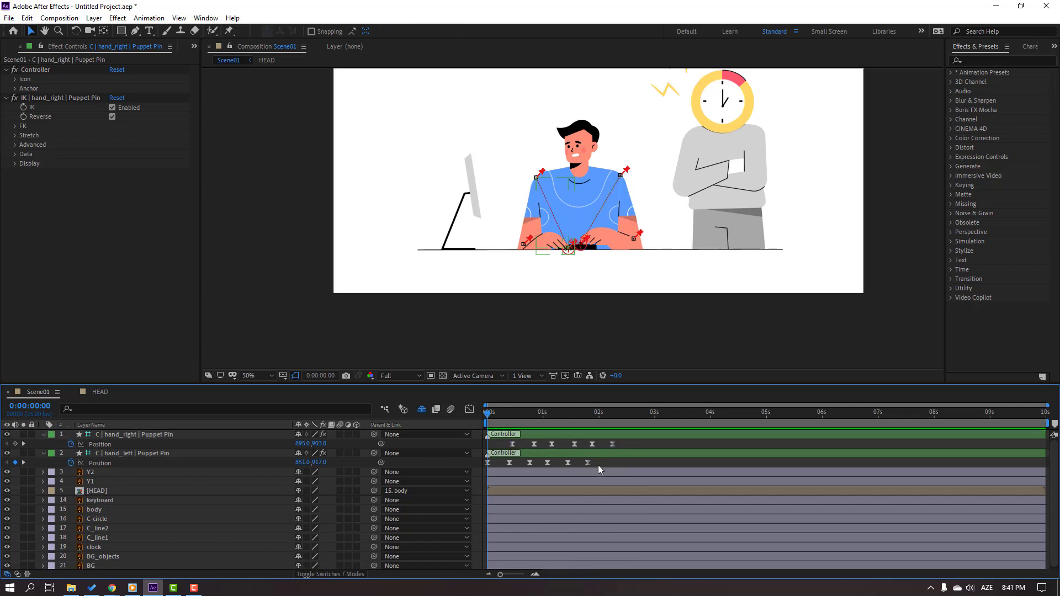
Add the expression loopOutDuration(type = "cycle", duration = 0) to the hand_left controller's Position.
{"action": "left_click", "coordinate": [71, 464], "text": "alt"}
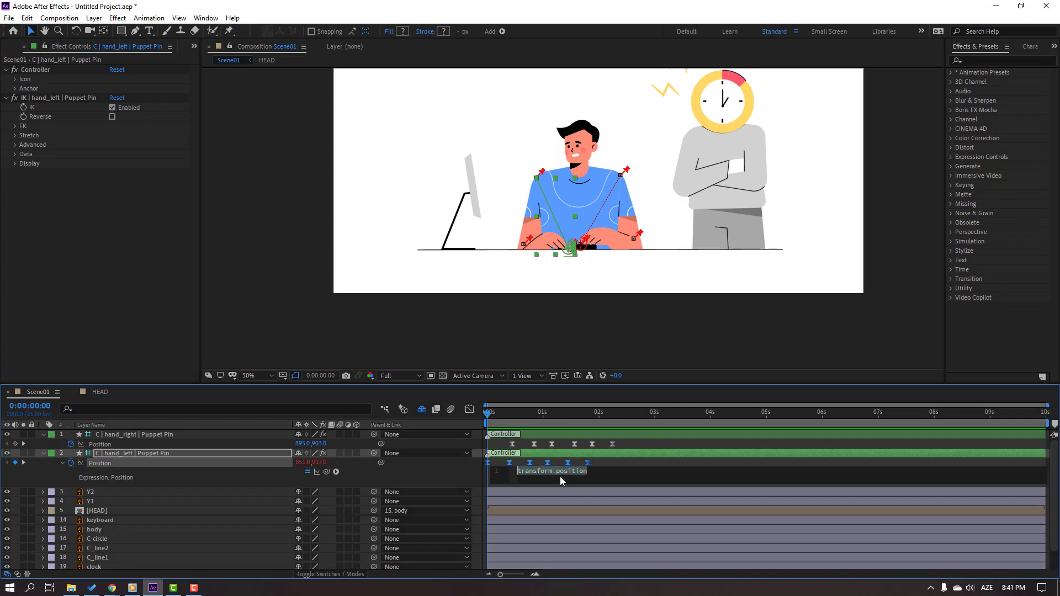
{"action": "left_click", "coordinate": [336, 472]}
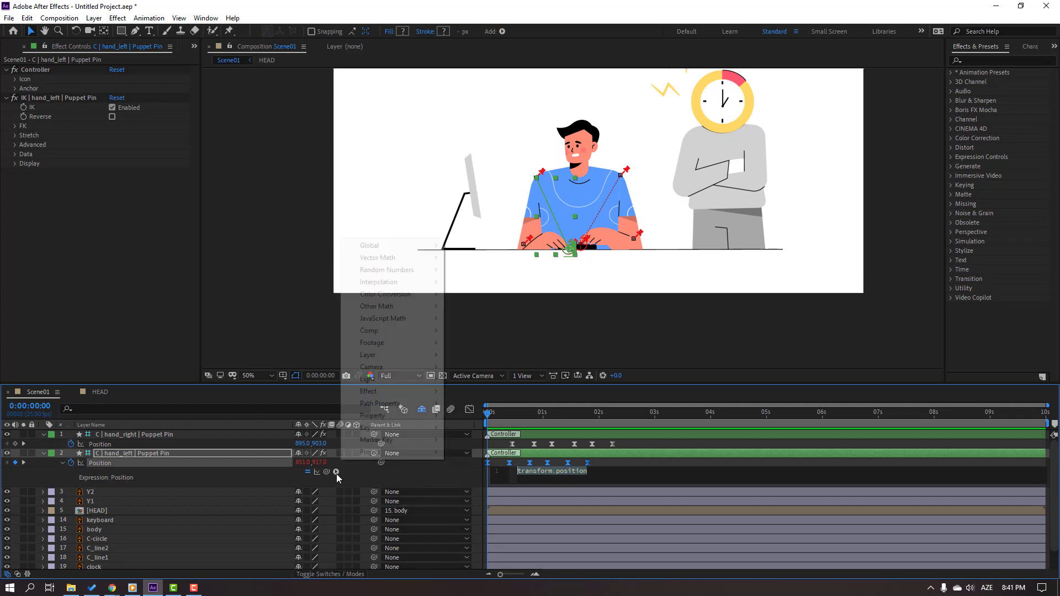
{"action": "mouse_move", "coordinate": [436, 418]}
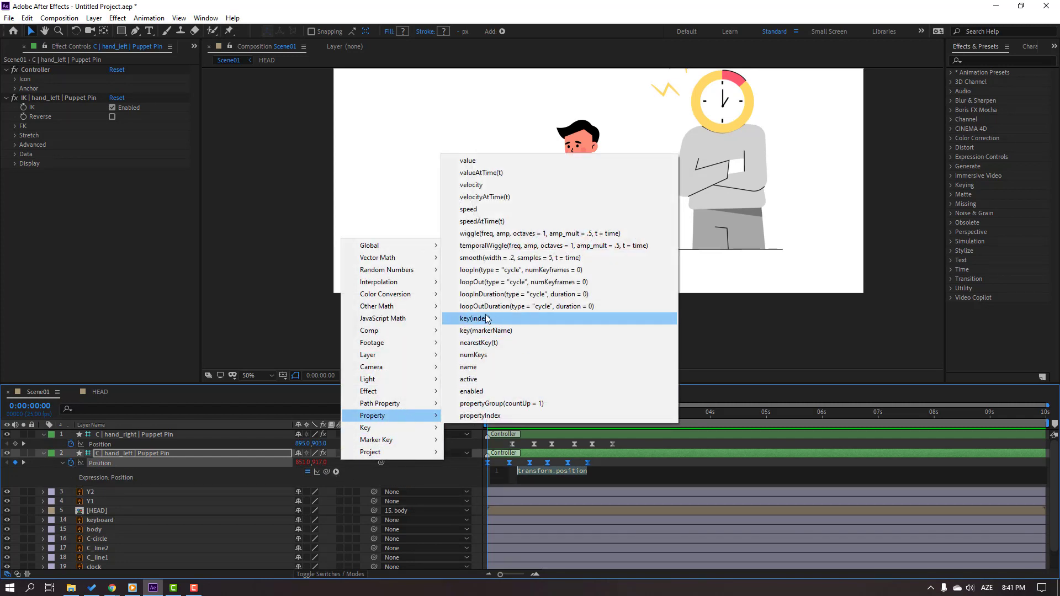
{"action": "left_click", "coordinate": [587, 307]}
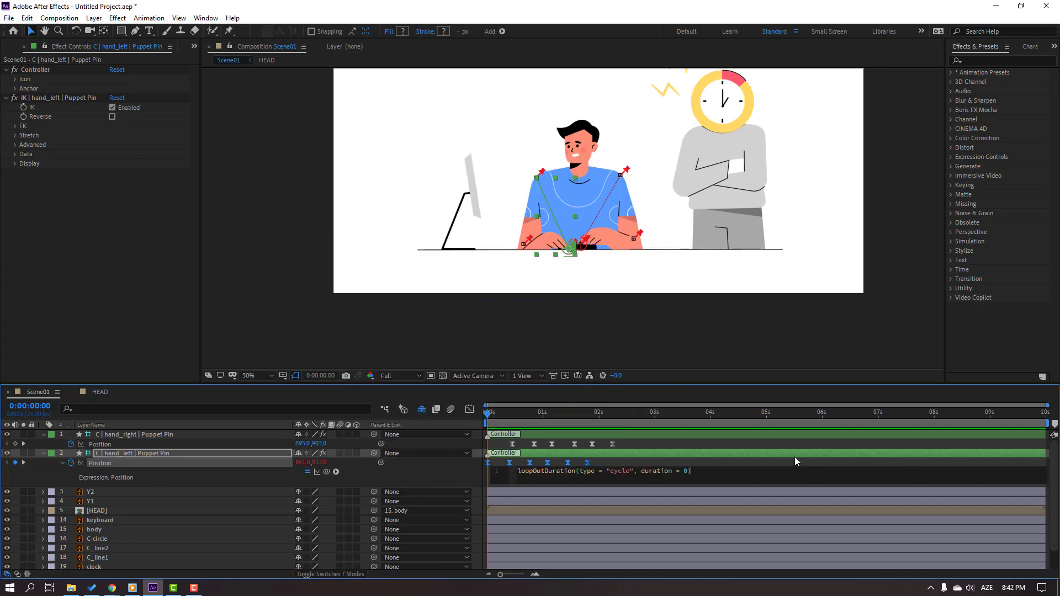
{"action": "left_click", "coordinate": [990, 462]}
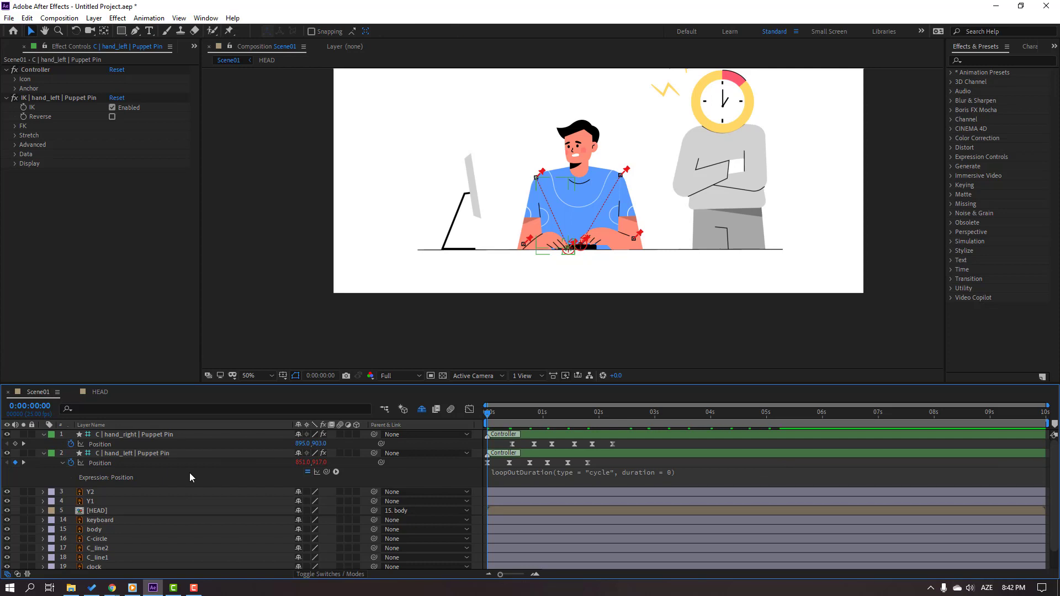
Add the expression loopOutDuration(type = "cycle", duration = 0) to the hand_right controller's Position and preview the looping hands.
{"action": "left_click", "coordinate": [71, 445], "text": "alt"}
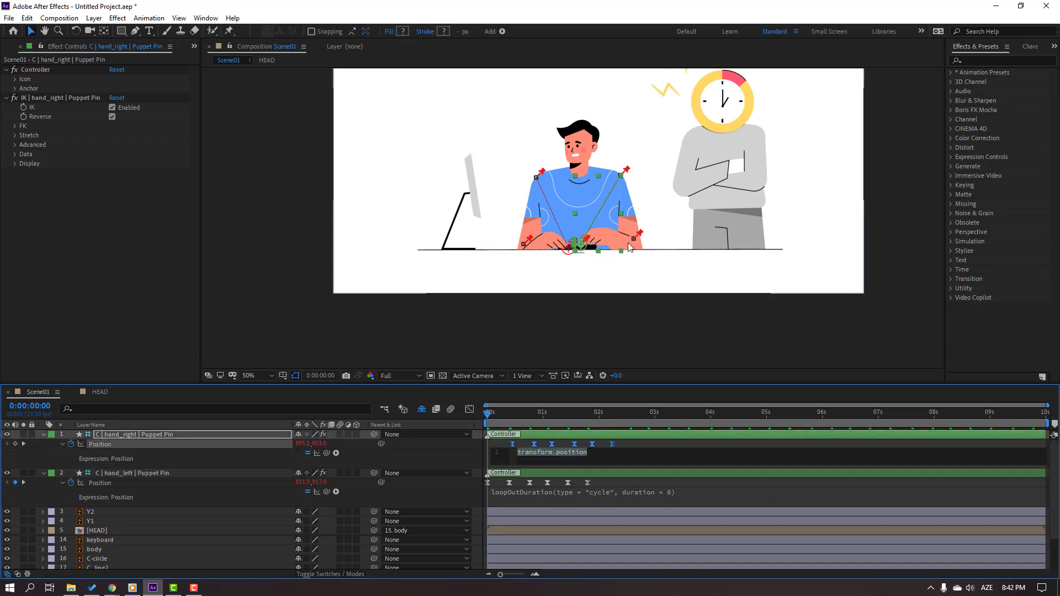
{"action": "left_click", "coordinate": [336, 453]}
{"action": "mouse_move", "coordinate": [410, 398]}
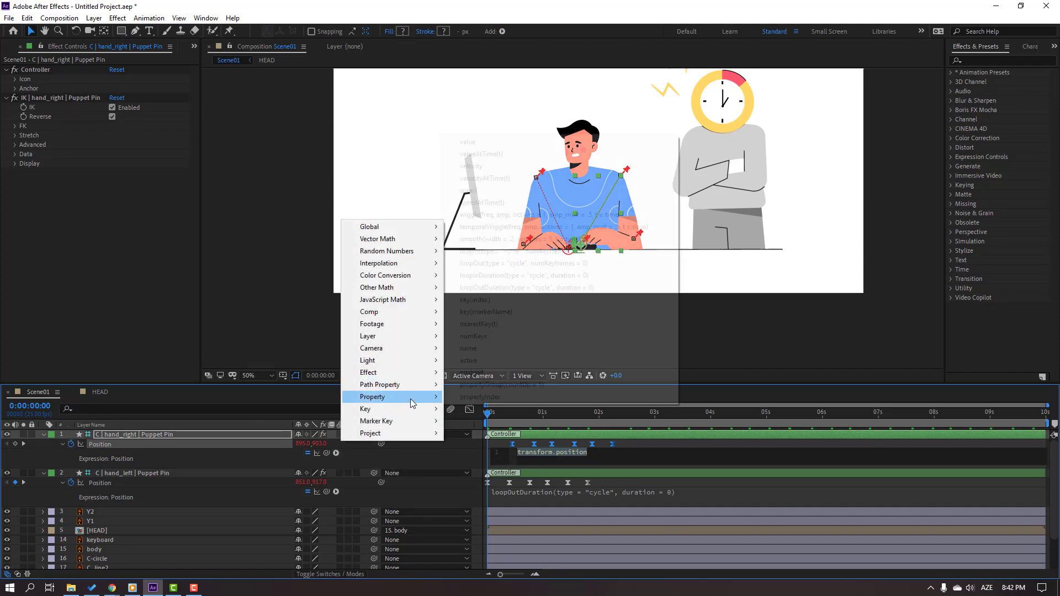
{"action": "left_click", "coordinate": [508, 287]}
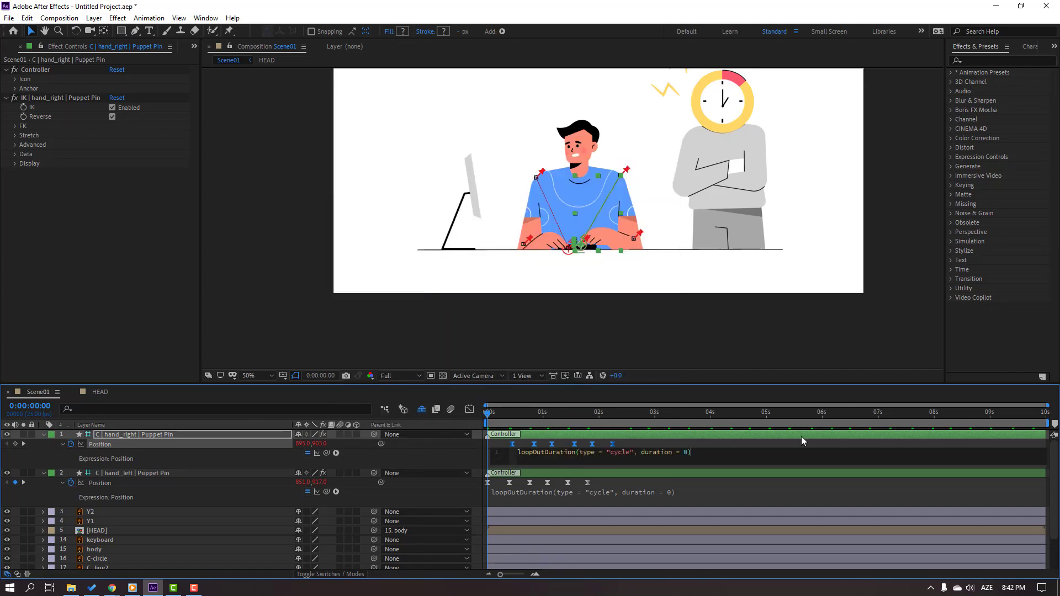
{"action": "left_click", "coordinate": [934, 443]}
{"action": "key", "text": "space"}
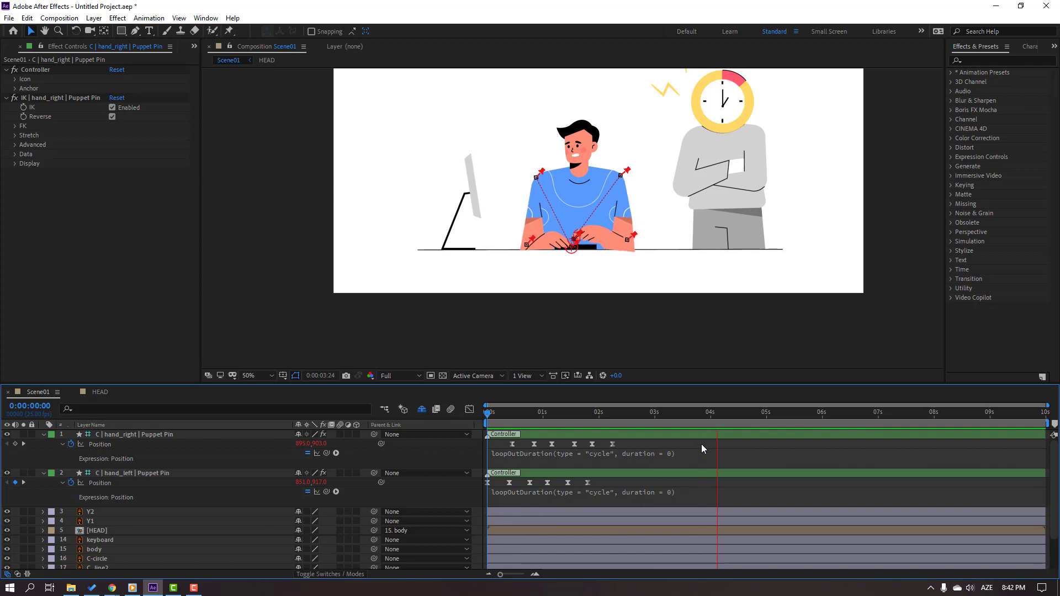
{"action": "left_click", "coordinate": [44, 435]}
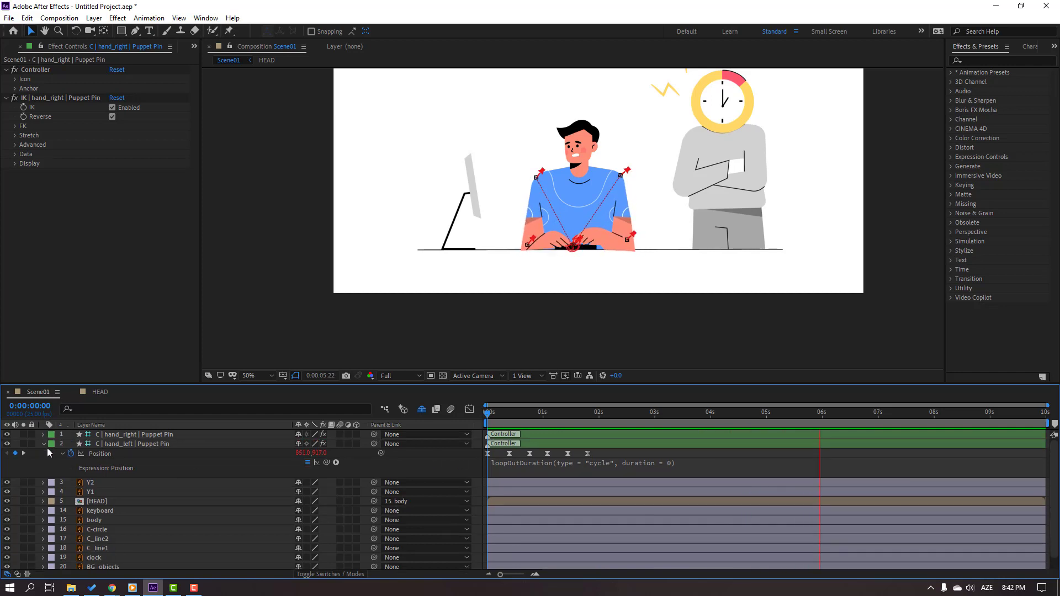
{"action": "left_click", "coordinate": [45, 445]}
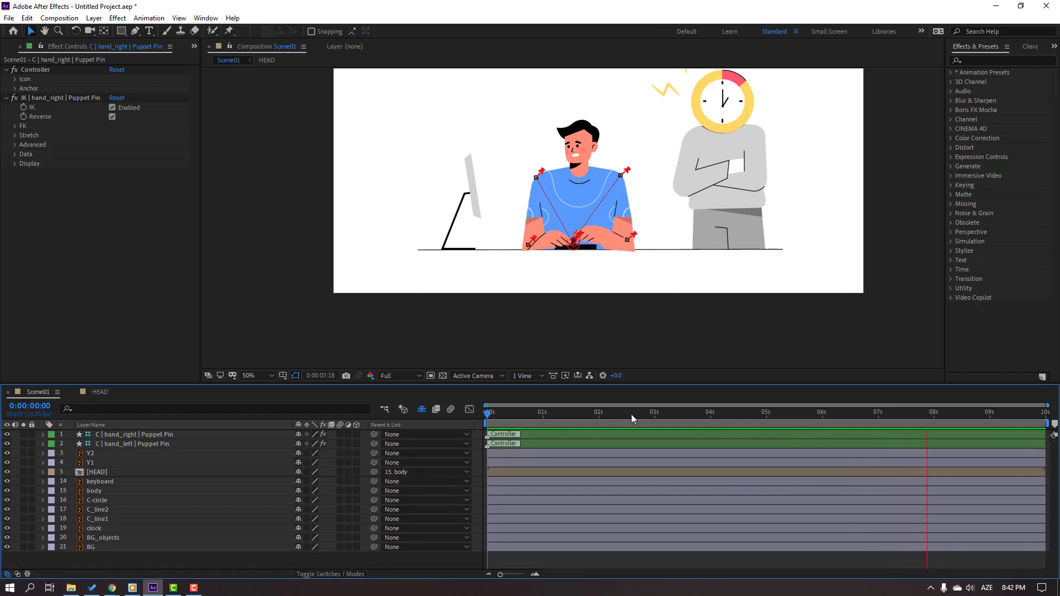
Keyframe the body layer's Position at 0:00:00:19, and set its X value to 897.9 at 0:00:01:02, matching the hand_left keyframe times.
{"action": "left_click", "coordinate": [130, 492]}
{"action": "left_click", "coordinate": [99, 493]}
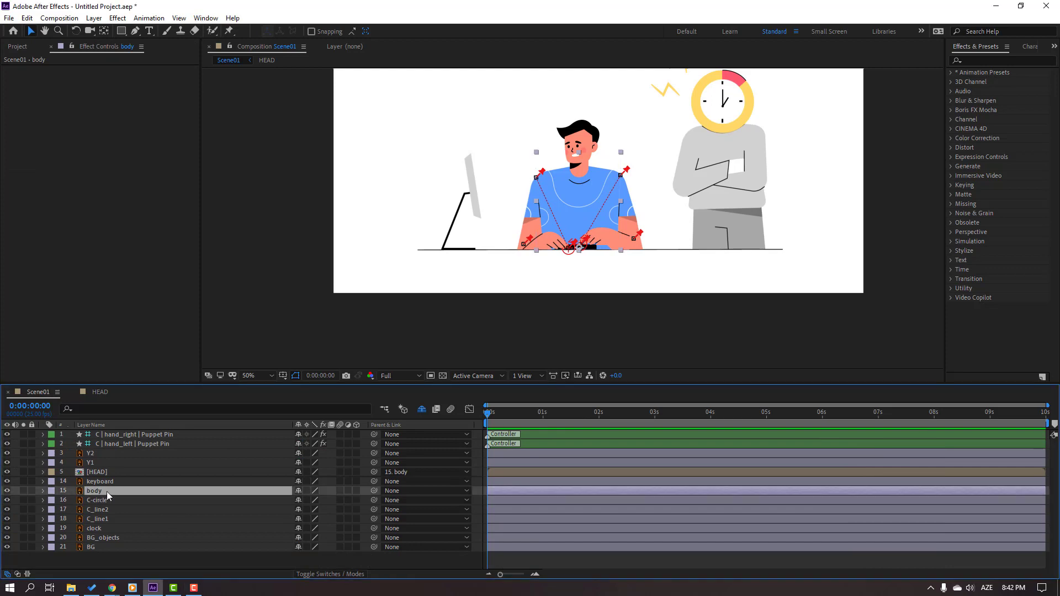
{"action": "key", "text": "p"}
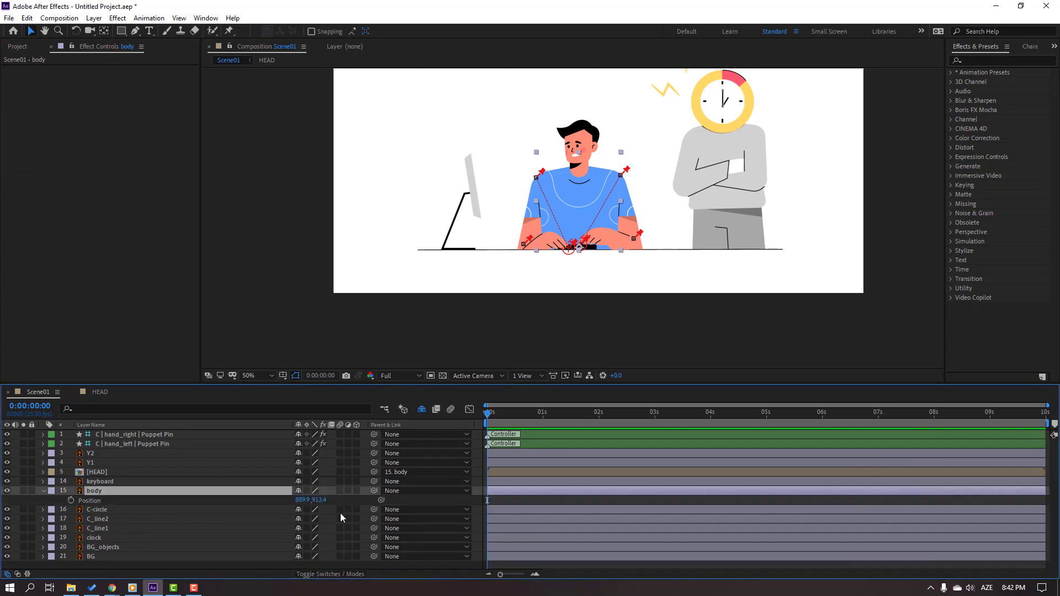
{"action": "left_click", "coordinate": [119, 444]}
{"action": "key", "text": "p"}
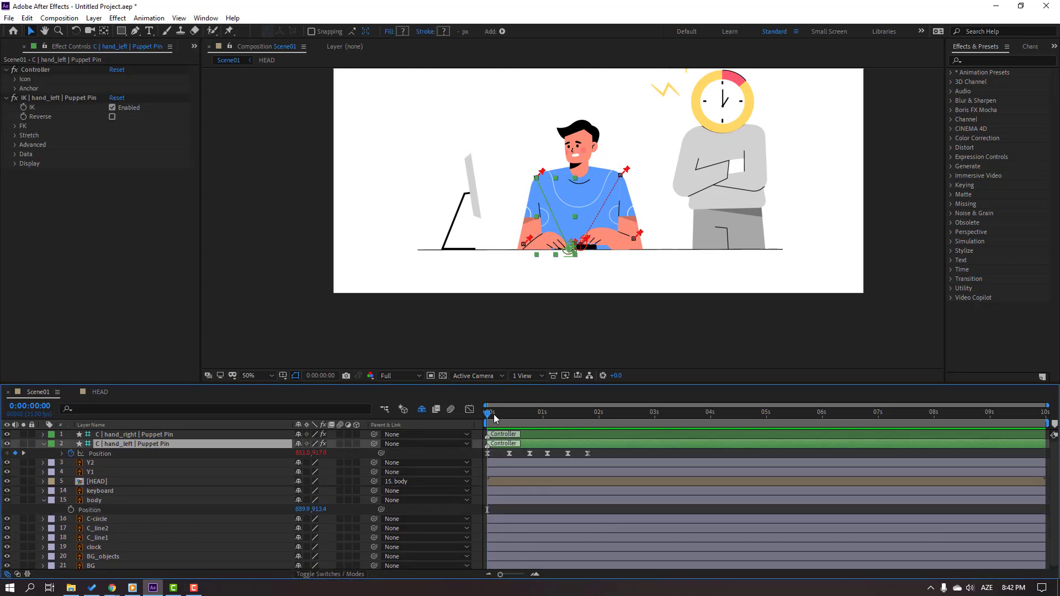
{"action": "left_click_drag", "start_coordinate": [498, 413], "coordinate": [534, 420]}
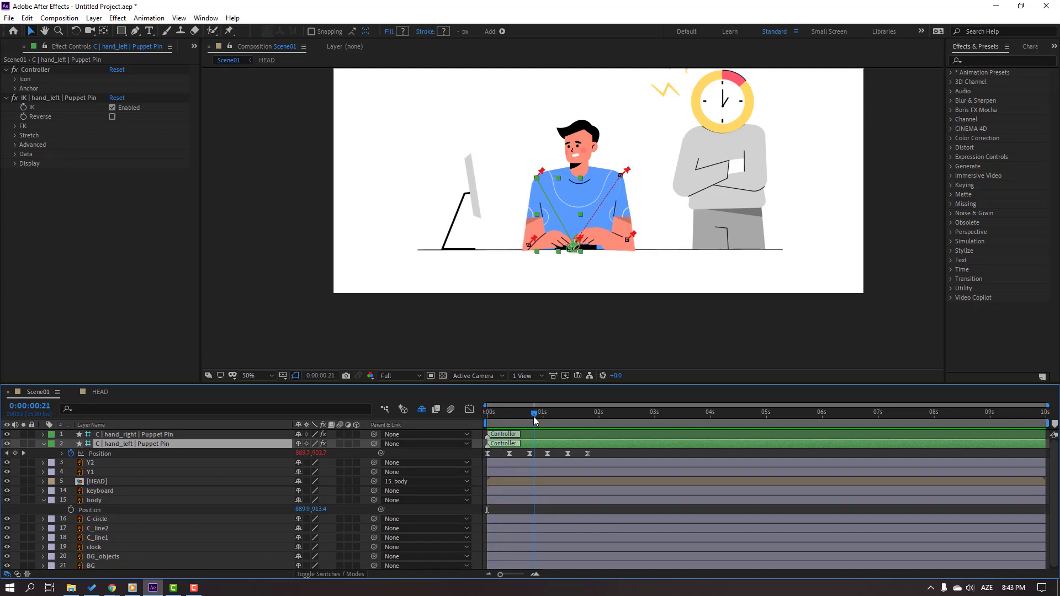
{"action": "left_click", "coordinate": [71, 510]}
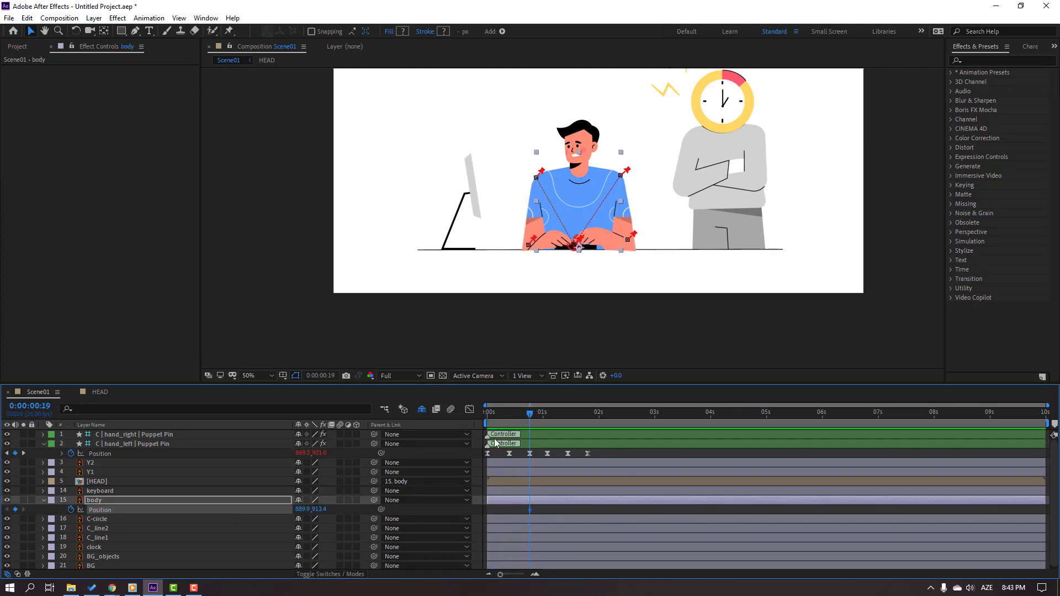
{"action": "left_click_drag", "start_coordinate": [538, 414], "coordinate": [549, 415]}
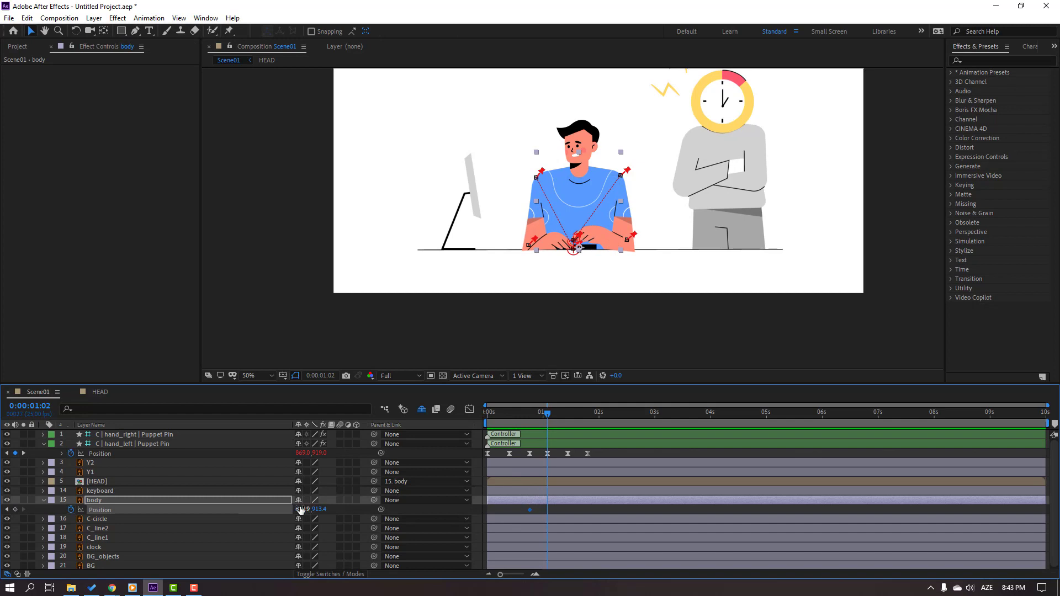
{"action": "left_click_drag", "start_coordinate": [299, 510], "coordinate": [306, 510]}
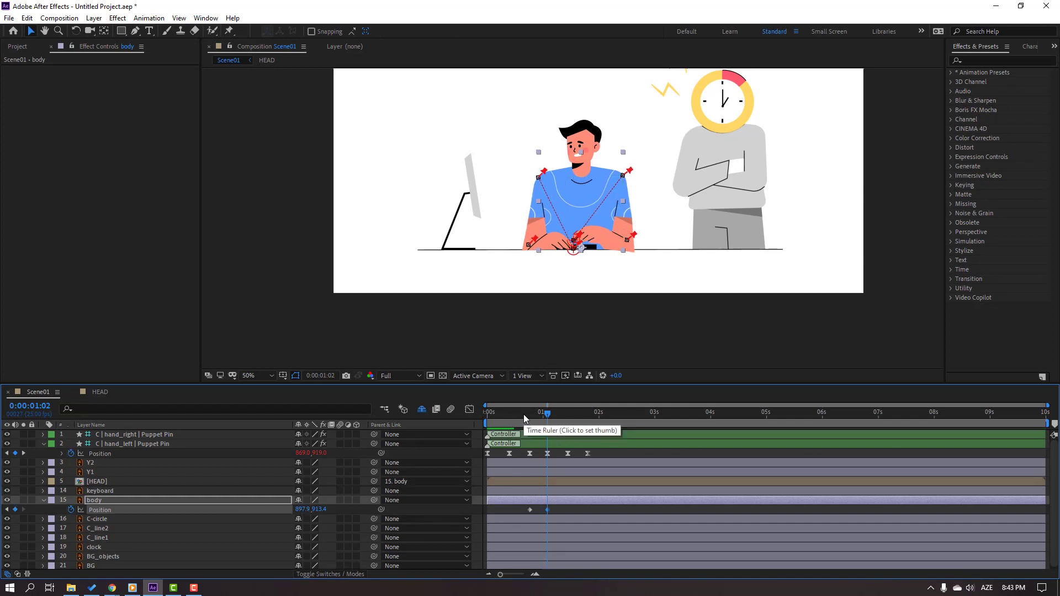
Hold the body's shifted Position with a keyframe at about 0:00:01:12, and copy its first Position keyframe to 0:00:01:20.
{"action": "left_click_drag", "start_coordinate": [524, 413], "coordinate": [589, 415]}
{"action": "left_click", "coordinate": [532, 511]}
{"action": "left_click", "coordinate": [531, 510]}
{"action": "key", "text": "ctrl+c"}
{"action": "key", "text": "ctrl+v"}
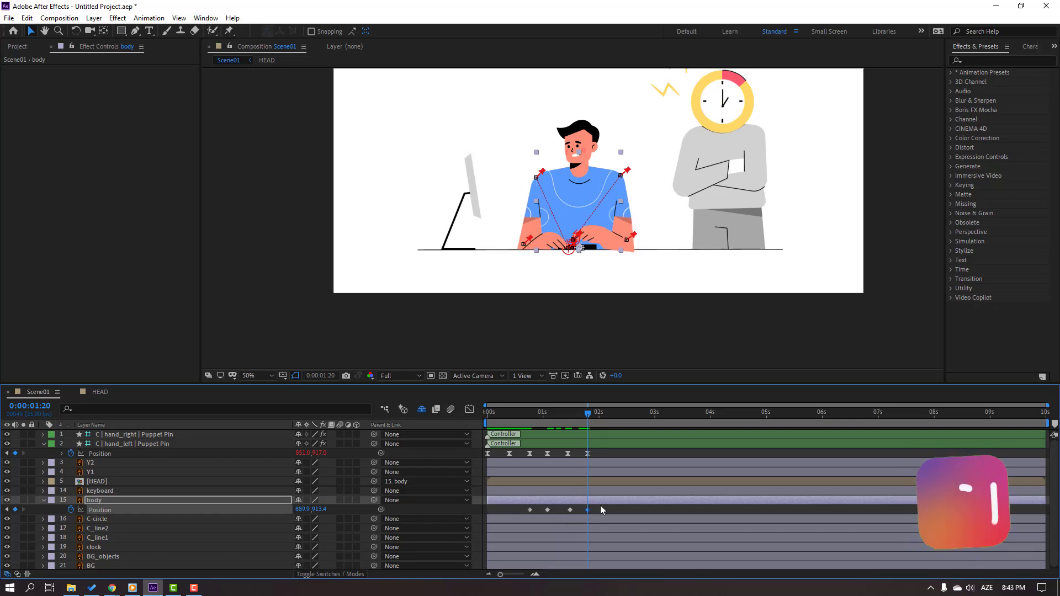
Preview the body movement, and apply Easy Ease to all of the body layer's Position keyframes.
{"action": "left_click", "coordinate": [602, 508]}
{"action": "key", "text": "space"}
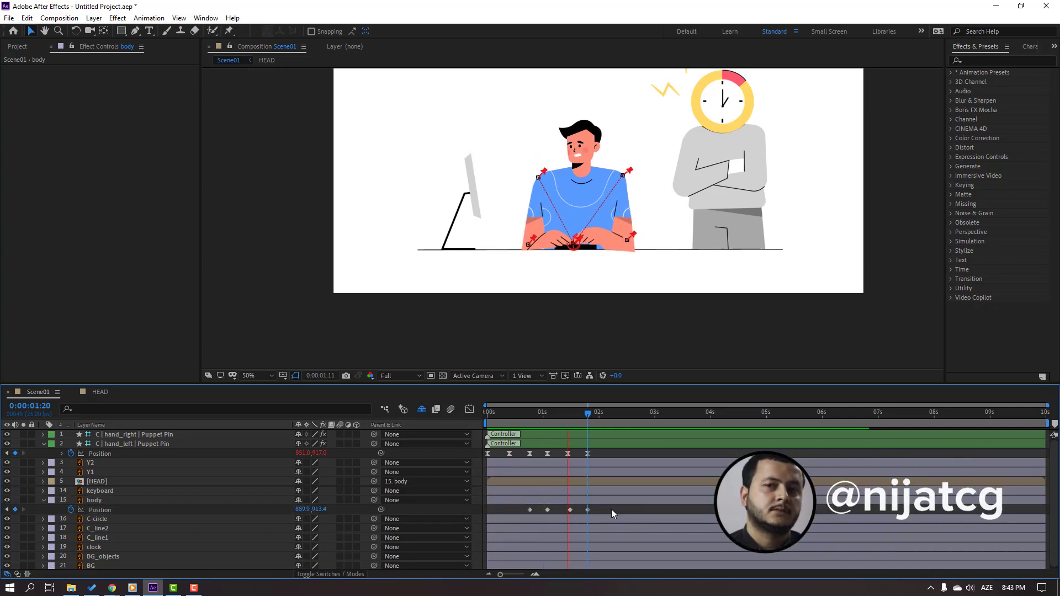
{"action": "key", "text": "space"}
{"action": "left_click_drag", "start_coordinate": [602, 512], "coordinate": [505, 518]}
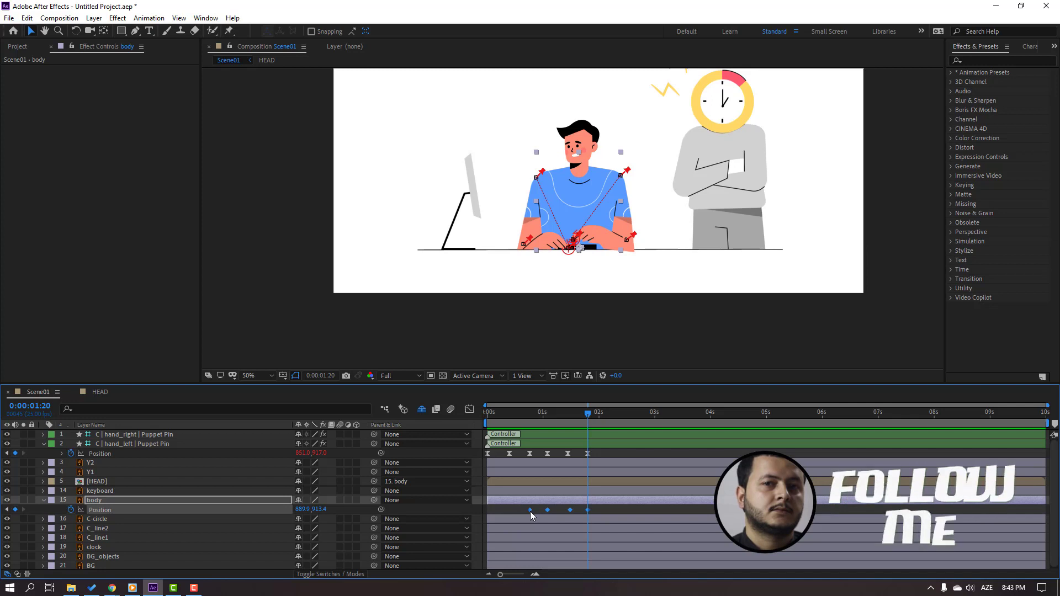
{"action": "right_click", "coordinate": [531, 512]}
{"action": "mouse_move", "coordinate": [651, 504]}
{"action": "left_click", "coordinate": [696, 431]}
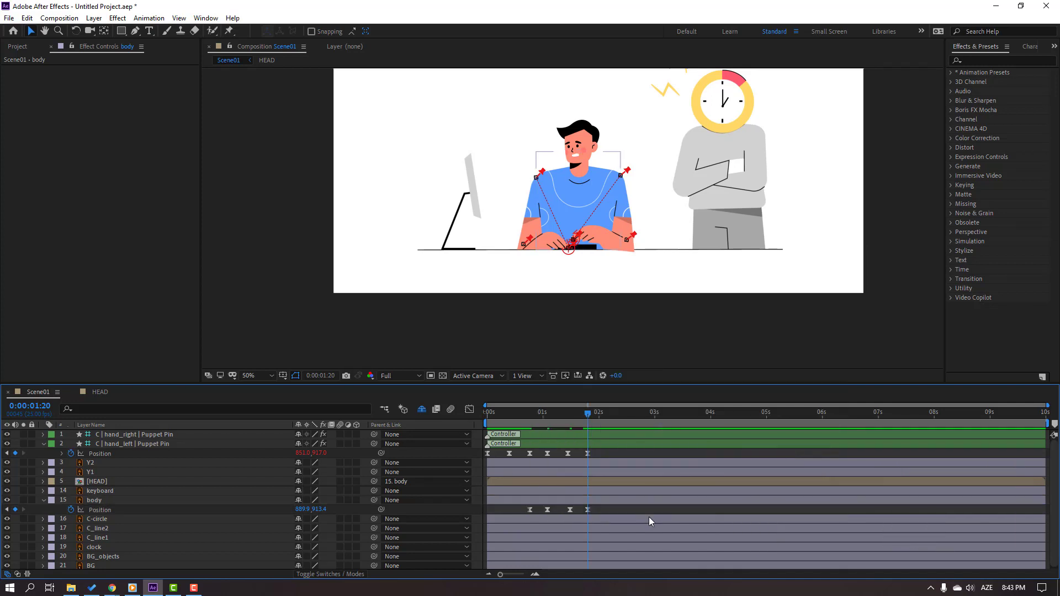
Add the expression loopOutDuration(type = "cycle", duration = 0) to the body layer's Position and preview the loop.
{"action": "left_click", "coordinate": [70, 510], "text": "alt"}
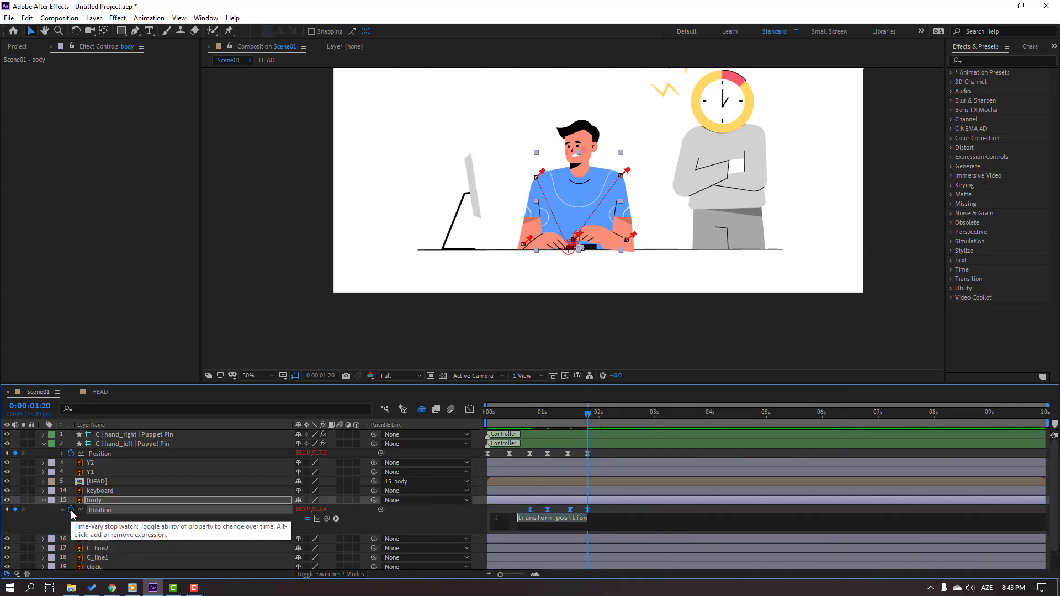
{"action": "left_click", "coordinate": [336, 519]}
{"action": "mouse_move", "coordinate": [409, 464]}
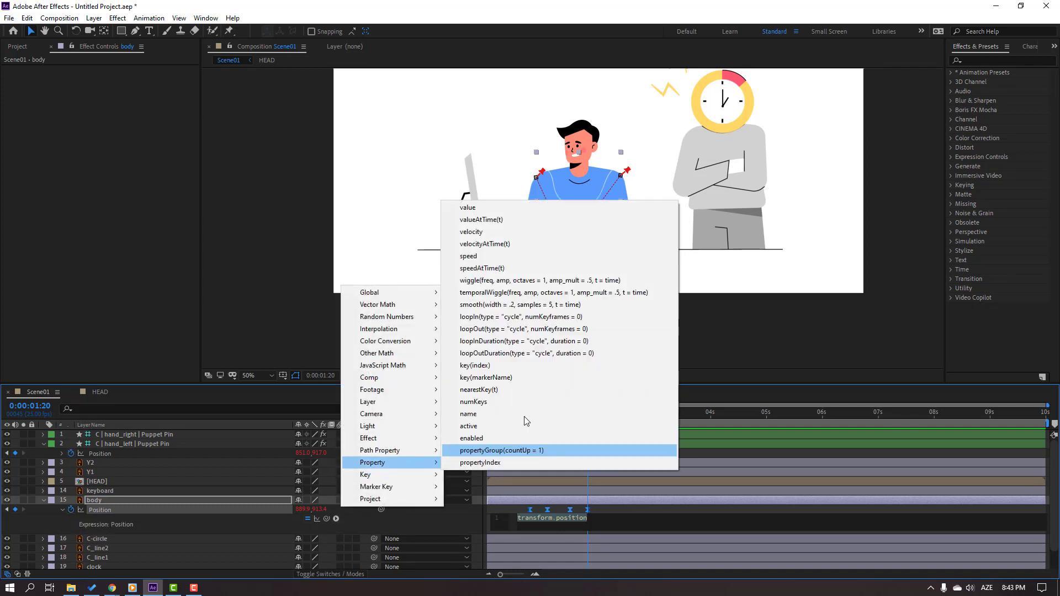
{"action": "left_click", "coordinate": [504, 353]}
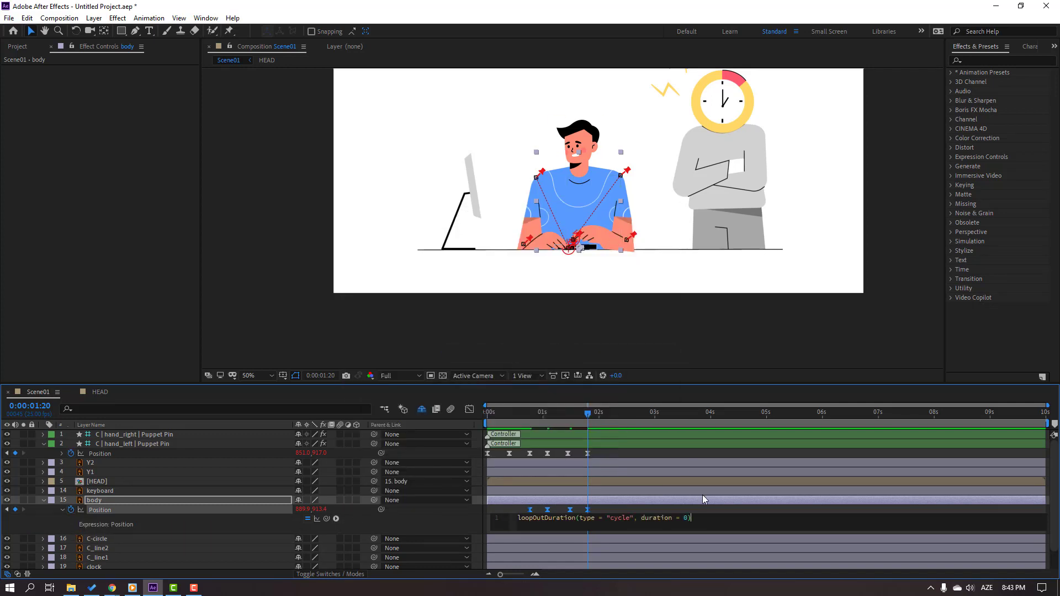
{"action": "left_click", "coordinate": [795, 510]}
{"action": "key", "text": "space"}
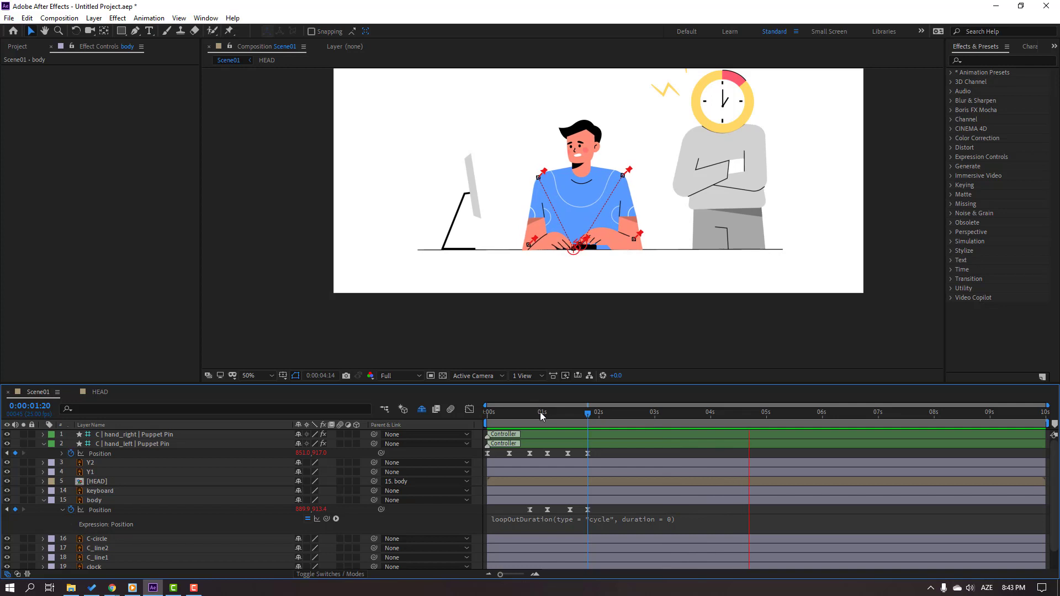
Keyframe the HEAD layer's Rotation at 0:00:00:04 and set it to -13° at 0:00:00:15.
{"action": "left_click", "coordinate": [43, 500]}
{"action": "left_click", "coordinate": [110, 482]}
{"action": "key", "text": "r"}
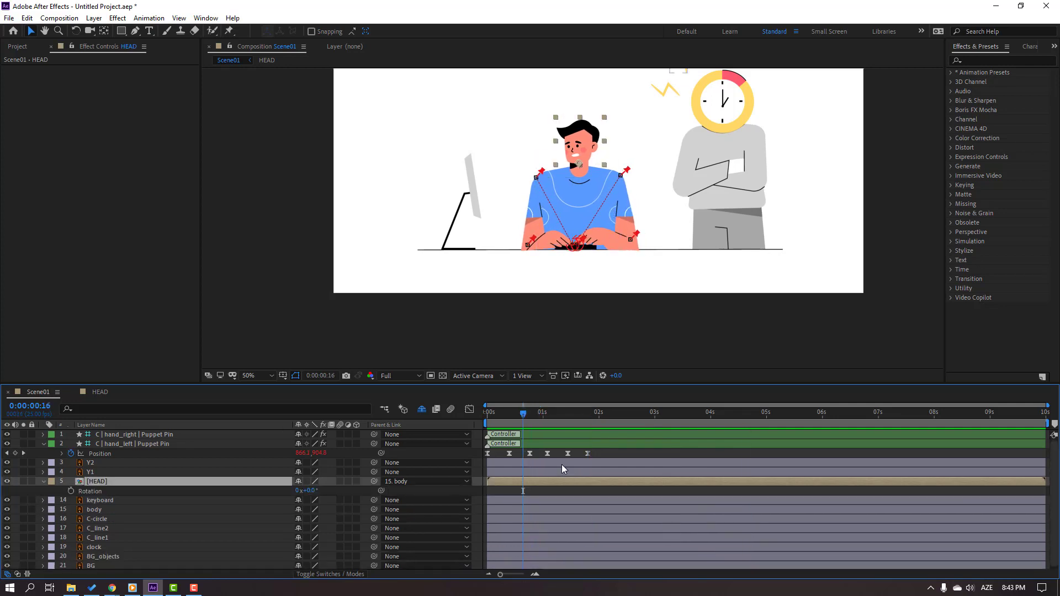
{"action": "left_click_drag", "start_coordinate": [515, 419], "coordinate": [479, 415]}
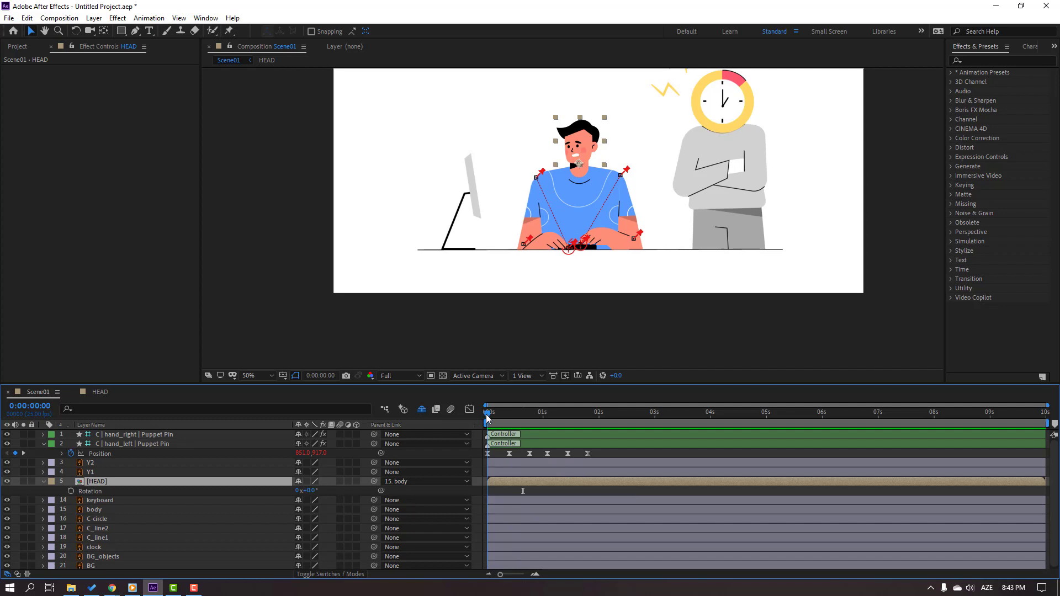
{"action": "left_click", "coordinate": [70, 491]}
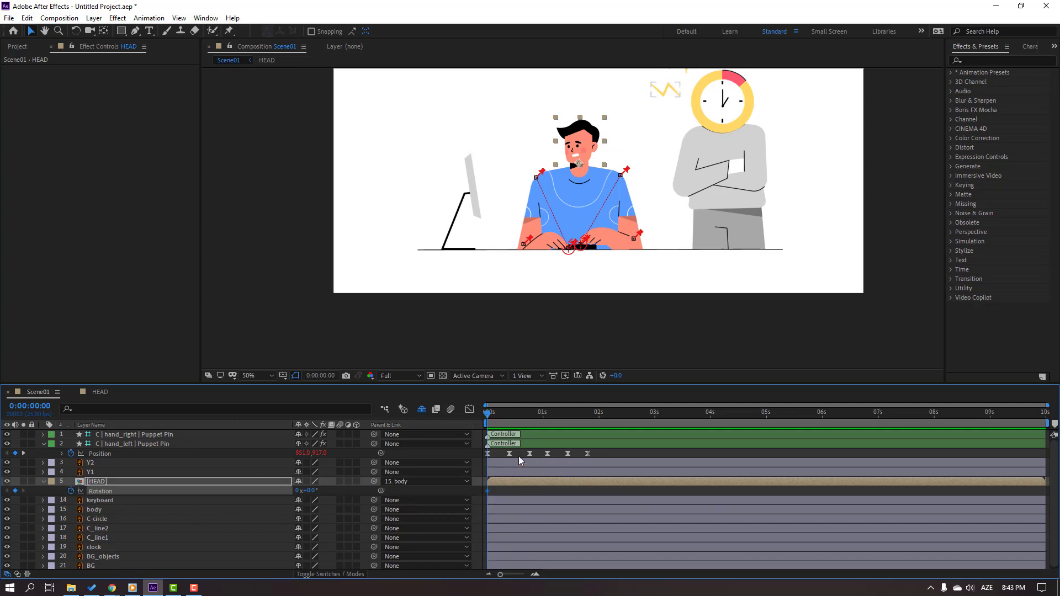
{"action": "left_click_drag", "start_coordinate": [489, 491], "coordinate": [496, 494]}
{"action": "key", "text": "space"}
{"action": "left_click_drag", "start_coordinate": [312, 493], "coordinate": [303, 491]}
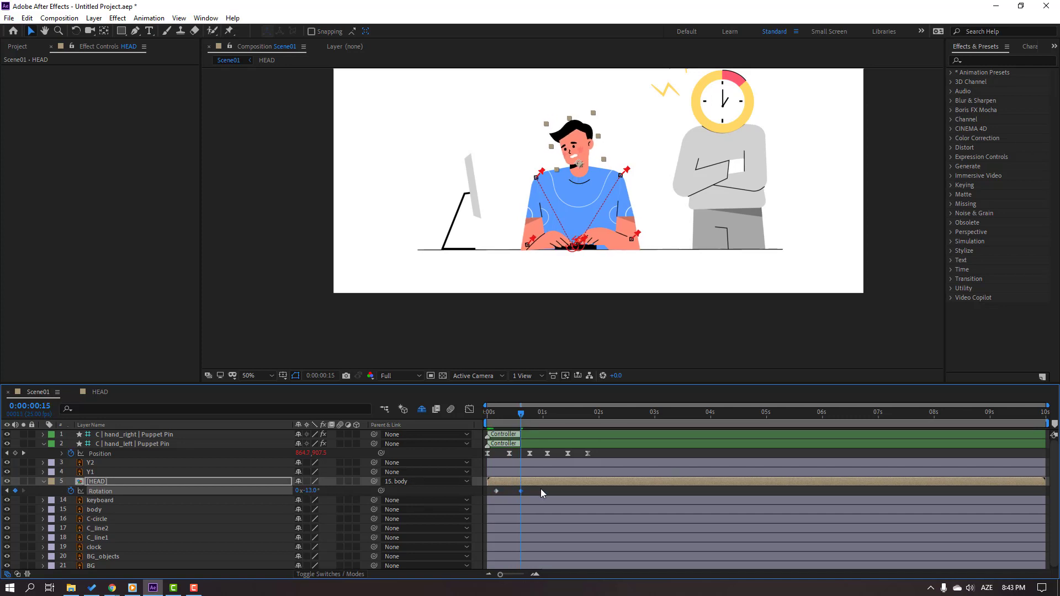
Apply Easy Ease to both of the HEAD layer's Rotation keyframes.
{"action": "right_click", "coordinate": [496, 492]}
{"action": "mouse_move", "coordinate": [585, 485]}
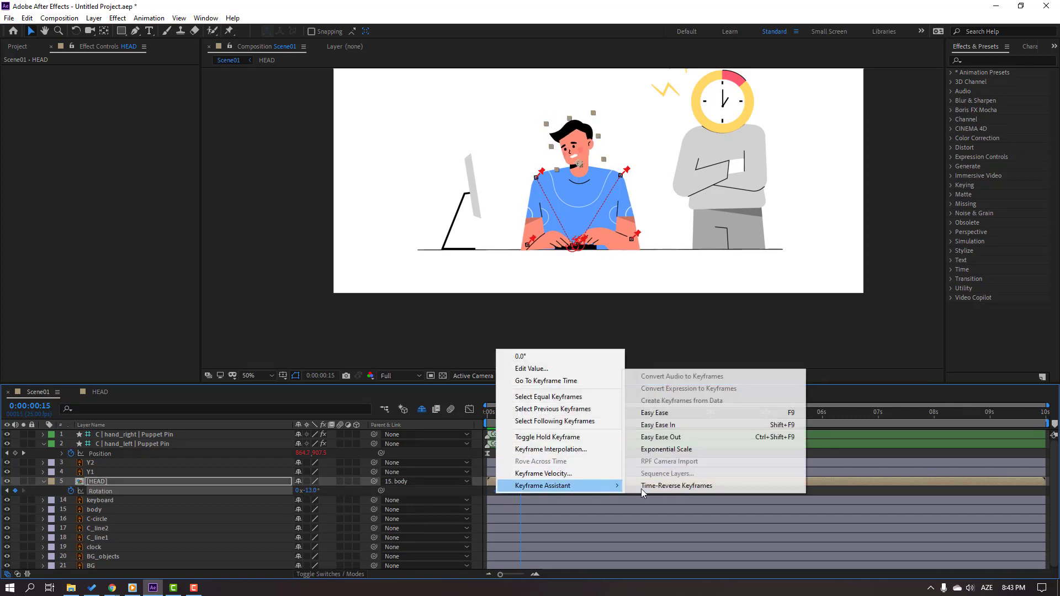
{"action": "left_click", "coordinate": [667, 426]}
Show the HEAD layer's Position alongside Rotation and keyframe it at 0:00:00:04.
{"action": "key", "text": "equal"}
{"action": "key", "text": "equal"}
{"action": "key", "text": "equal"}
{"action": "key", "text": "equal"}
{"action": "left_click_drag", "start_coordinate": [548, 525], "coordinate": [741, 527]}
{"action": "key", "text": "minus"}
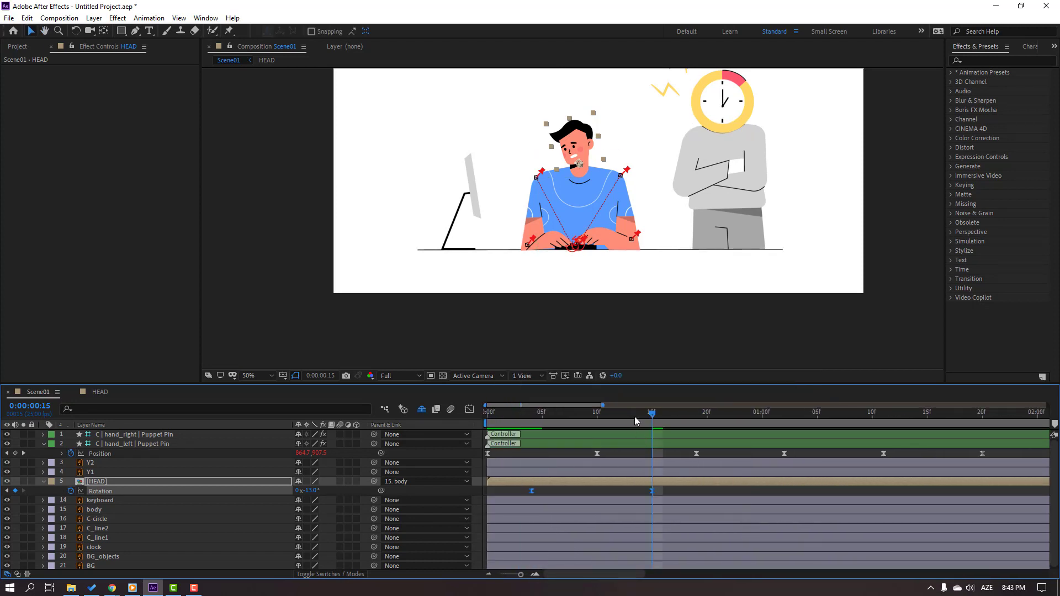
{"action": "left_click_drag", "start_coordinate": [635, 417], "coordinate": [531, 427]}
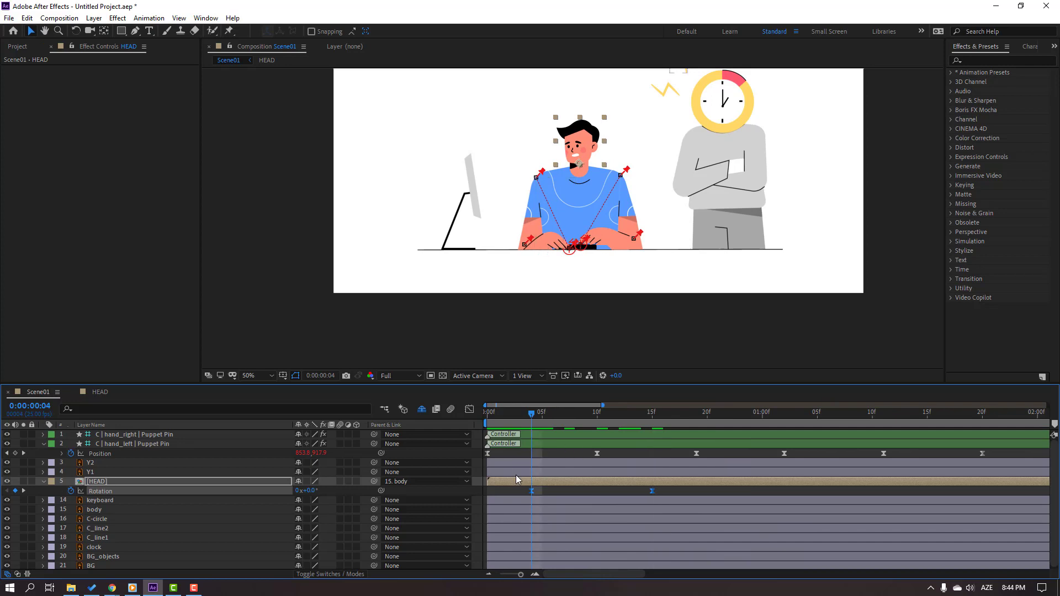
{"action": "key", "text": "shift+p"}
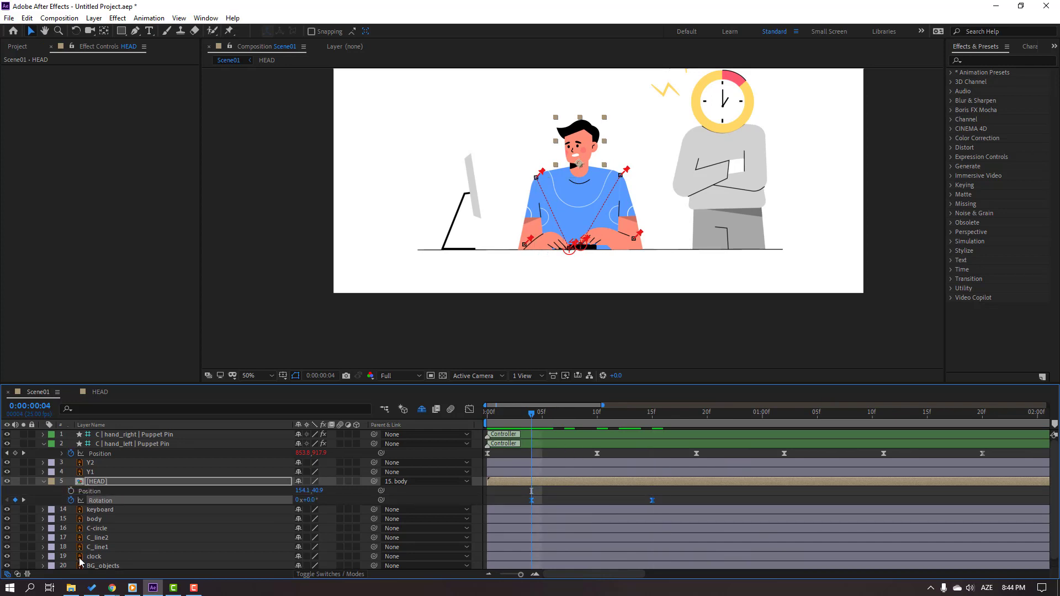
{"action": "left_click", "coordinate": [70, 491]}
Lower the head at 0:00:00:10 by setting the HEAD layer's Position Y value to 47.4.
{"action": "left_click_drag", "start_coordinate": [551, 418], "coordinate": [597, 415]}
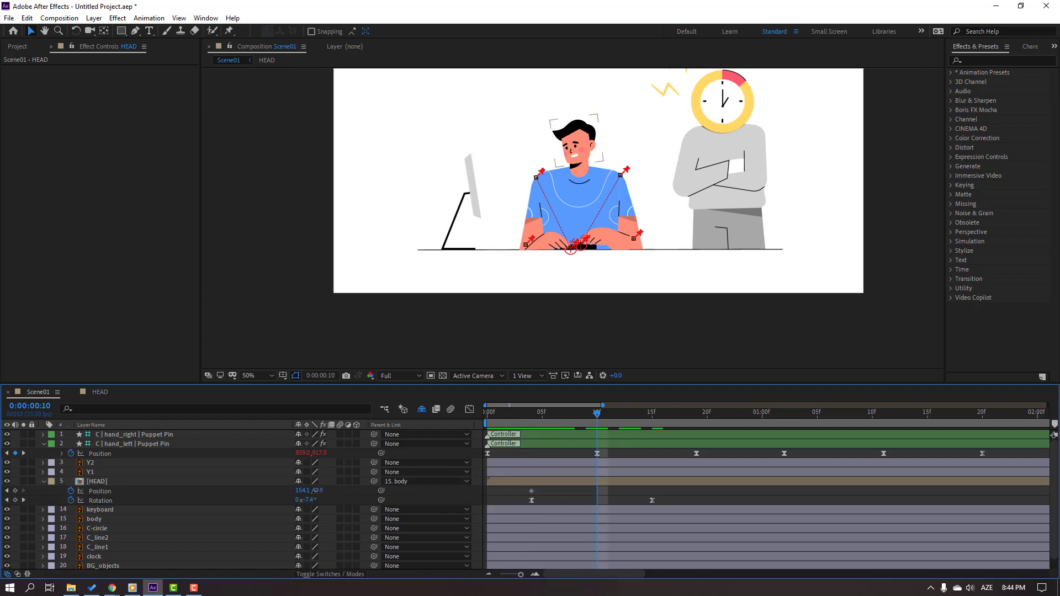
{"action": "left_click_drag", "start_coordinate": [315, 492], "coordinate": [318, 491]}
{"action": "scroll", "coordinate": [559, 144], "scroll_direction": "up", "scroll_amount": 2}
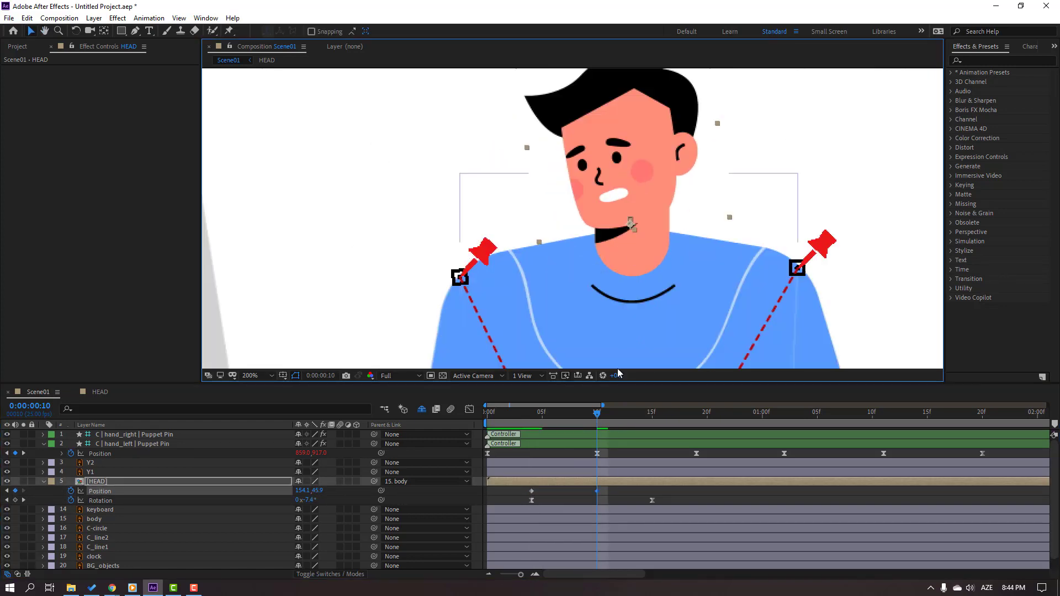
{"action": "left_click_drag", "start_coordinate": [528, 412], "coordinate": [653, 417]}
{"action": "key", "text": "Down"}
{"action": "key", "text": "Down"}
{"action": "key", "text": "Down"}
Copy the HEAD layer's first Position keyframe to 0:00:00:15 and apply Easy Ease to all its Position keyframes.
{"action": "left_click", "coordinate": [531, 491]}
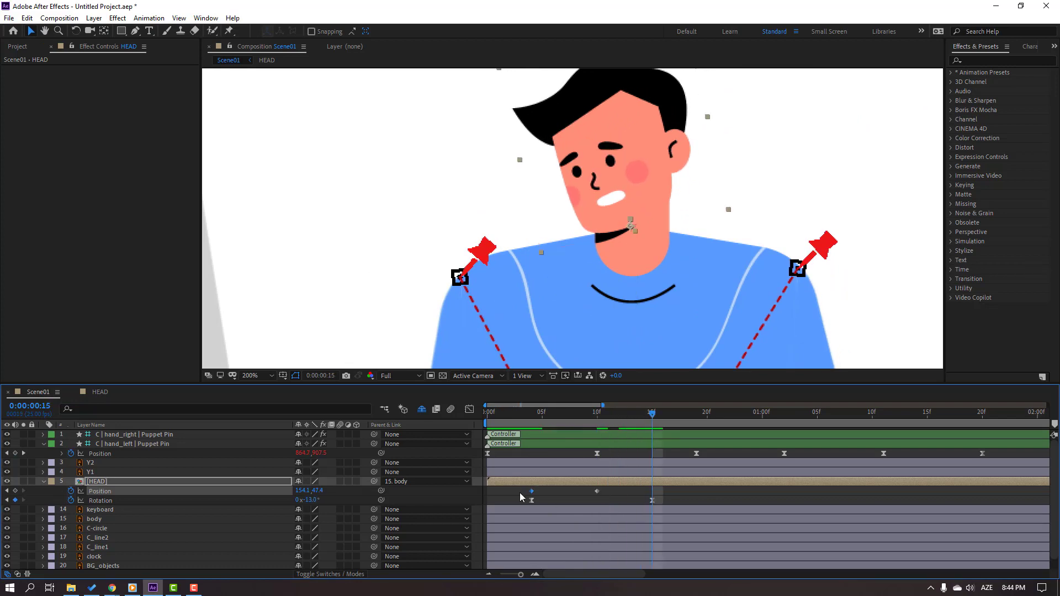
{"action": "key", "text": "ctrl+c"}
{"action": "key", "text": "ctrl+v"}
{"action": "left_click_drag", "start_coordinate": [669, 492], "coordinate": [525, 494]}
{"action": "right_click", "coordinate": [525, 494]}
{"action": "mouse_move", "coordinate": [591, 486]}
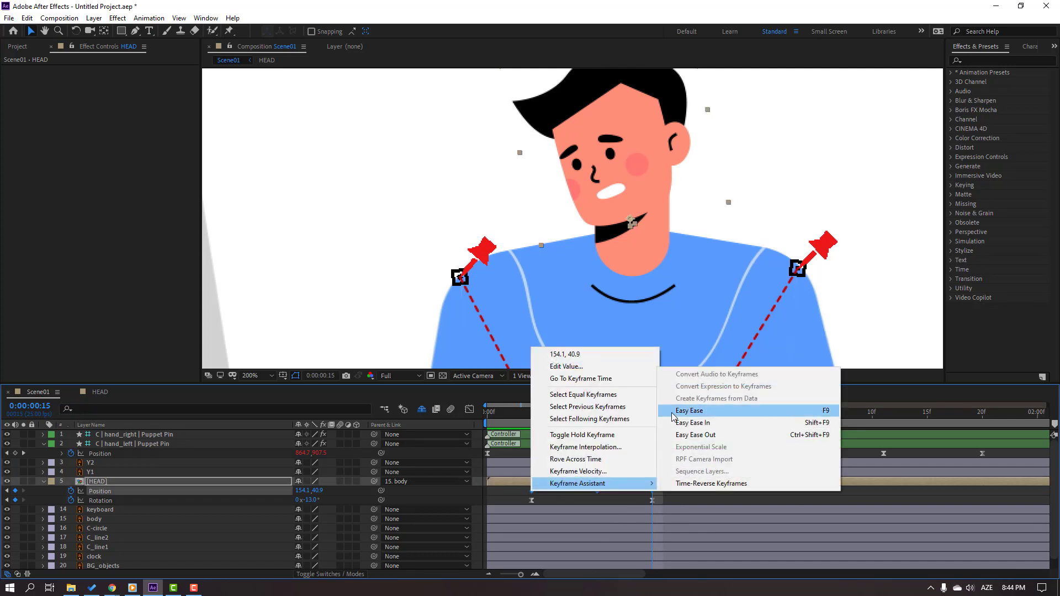
{"action": "left_click", "coordinate": [676, 416]}
{"action": "left_click", "coordinate": [664, 496]}
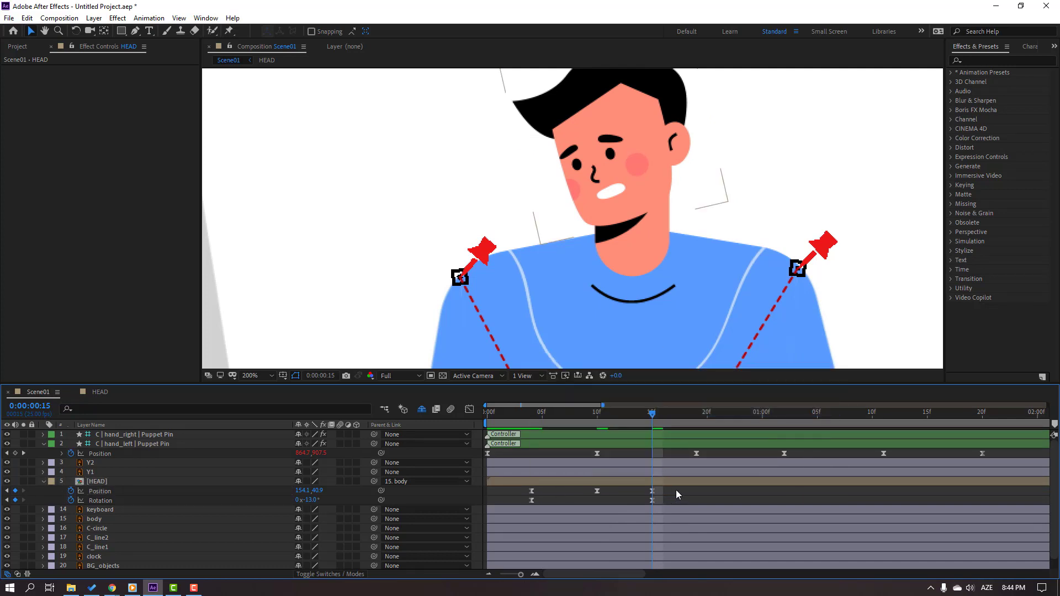
Preview the head tilt, and hold the HEAD layer's Rotation with a keyframe at 0:00:01:08.
{"action": "key", "text": "space"}
{"action": "key", "text": "space"}
{"action": "key", "text": "space"}
{"action": "scroll", "coordinate": [694, 499], "scroll_direction": "down", "scroll_amount": 2}
{"action": "scroll", "coordinate": [694, 498], "scroll_direction": "down", "scroll_amount": 3}
{"action": "left_click_drag", "start_coordinate": [518, 412], "coordinate": [557, 416]}
{"action": "key", "text": "Page_Down"}
{"action": "key", "text": "Page_Down"}
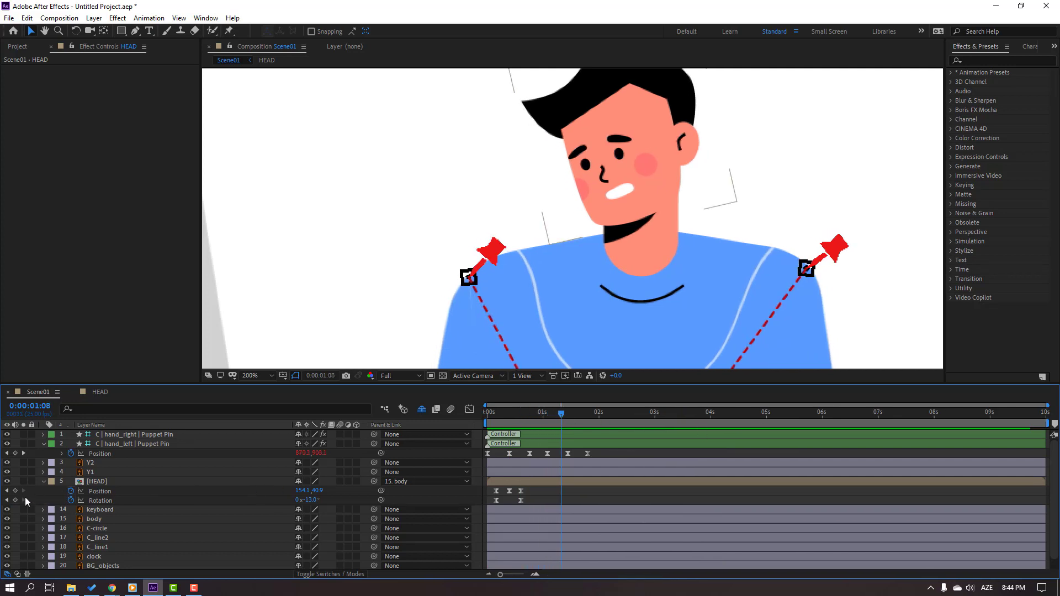
{"action": "left_click", "coordinate": [18, 500]}
Copy the HEAD layer's first Rotation keyframe to 0:00:01:18 so the head returns upright.
{"action": "left_click_drag", "start_coordinate": [564, 414], "coordinate": [584, 416]}
{"action": "mouse_move", "coordinate": [502, 499]}
{"action": "left_mouse_down"}
{"action": "mouse_move", "coordinate": [489, 506]}
{"action": "mouse_move", "coordinate": [491, 496]}
{"action": "left_mouse_up"}
{"action": "key", "text": "ctrl+c"}
{"action": "key", "text": "ctrl+v"}
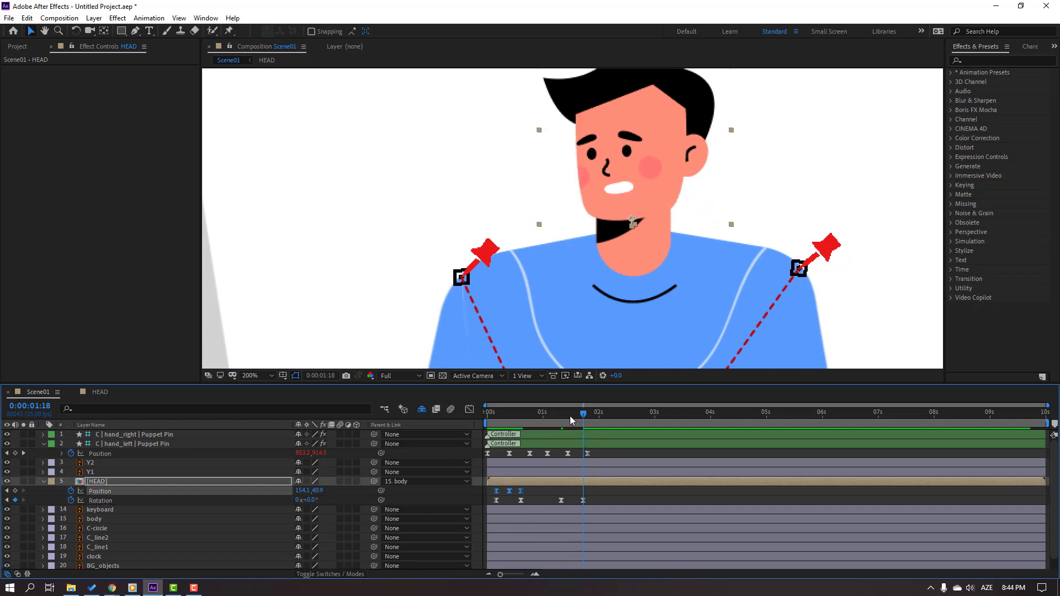
Copy the three HEAD Position keyframes to start at 0:00:01:08, and align the last Rotation keyframe with the last pasted one.
{"action": "left_click", "coordinate": [561, 414]}
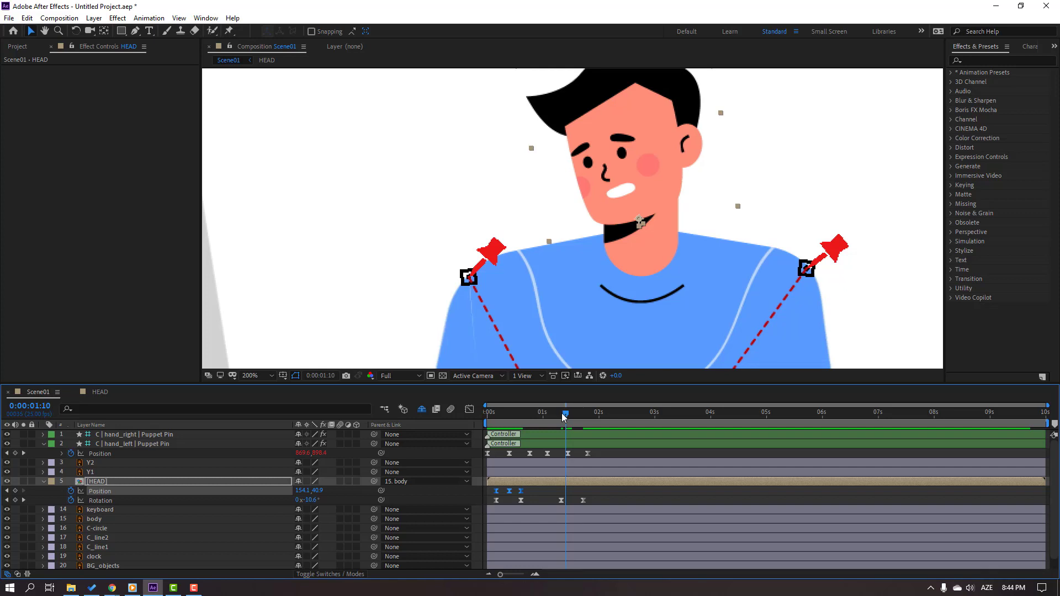
{"action": "left_click", "coordinate": [583, 503]}
{"action": "key", "text": "space"}
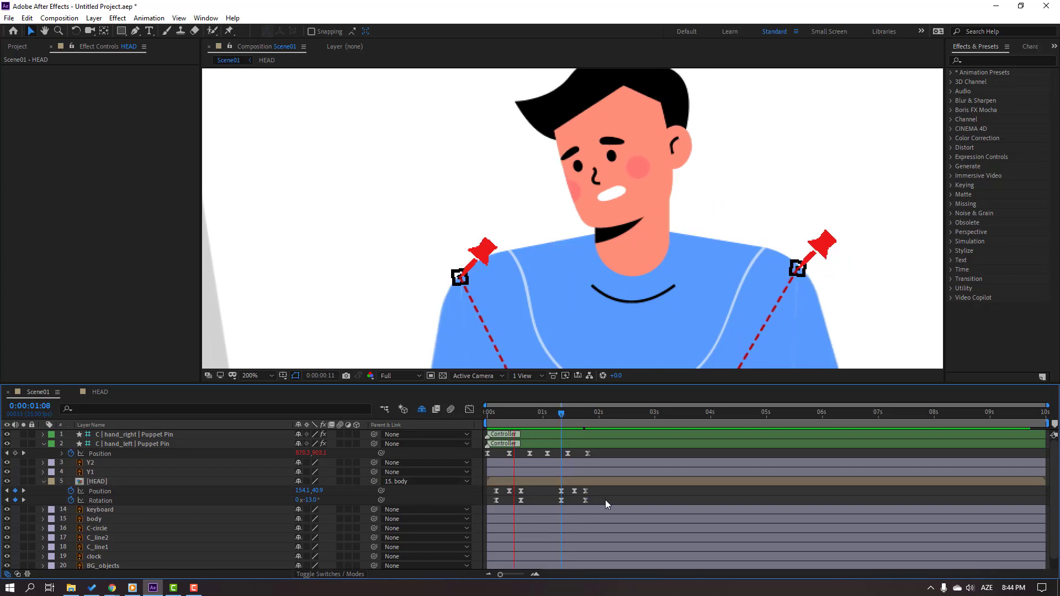
{"action": "scroll", "coordinate": [541, 294], "scroll_direction": "down", "scroll_amount": 2}
{"action": "key", "text": "space"}
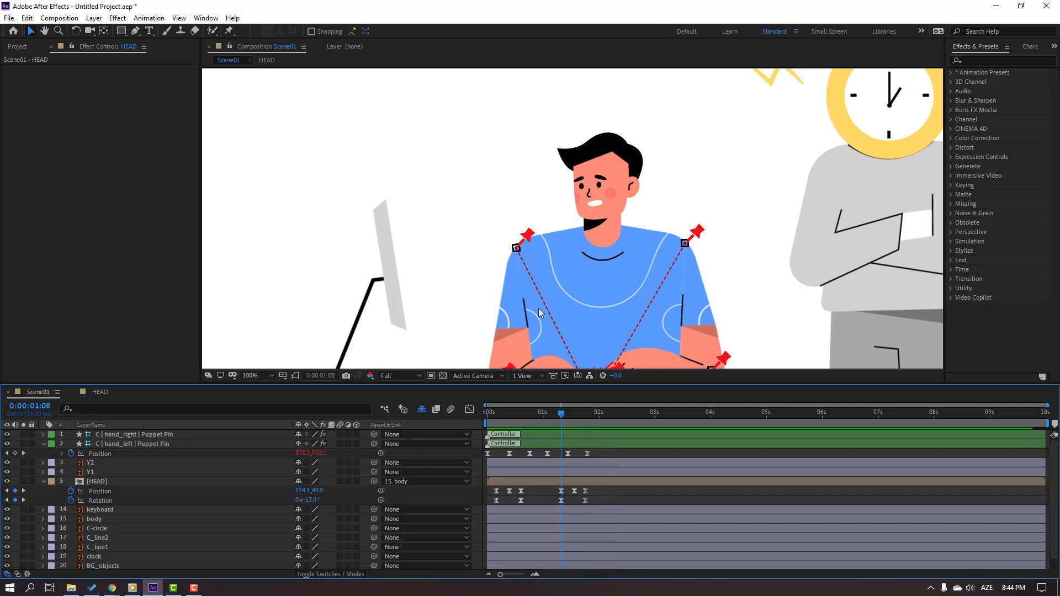
{"action": "scroll", "coordinate": [541, 312], "scroll_direction": "down", "scroll_amount": 1}
Copy the HEAD layer's full set of Position and Rotation keyframes to start at 0:00:02:18 and again at 0:00:05:09.
{"action": "left_click", "coordinate": [621, 414]}
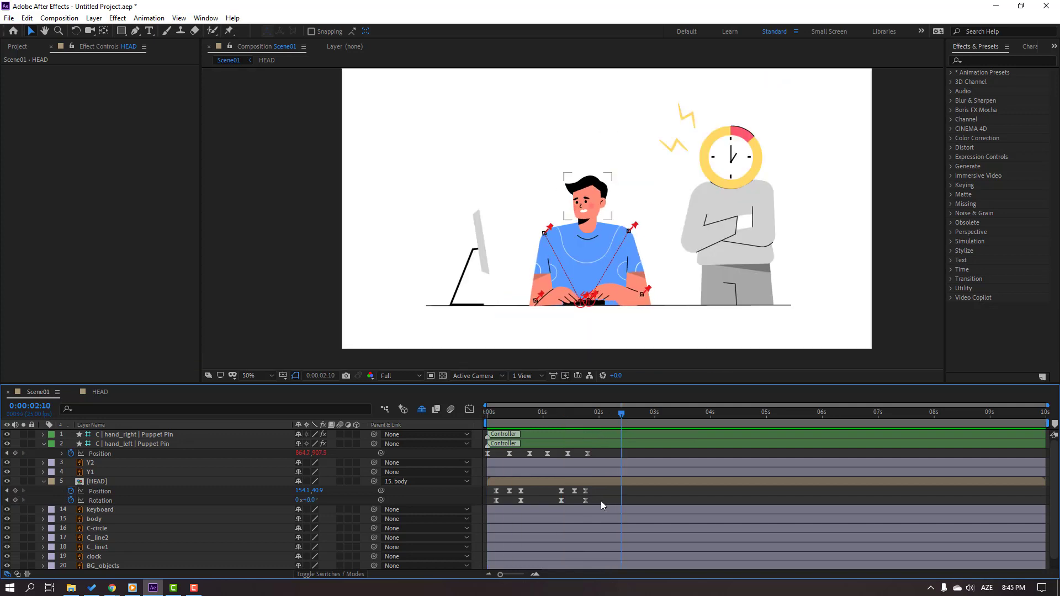
{"action": "left_click_drag", "start_coordinate": [603, 489], "coordinate": [490, 506]}
{"action": "left_click_drag", "start_coordinate": [624, 414], "coordinate": [648, 421]}
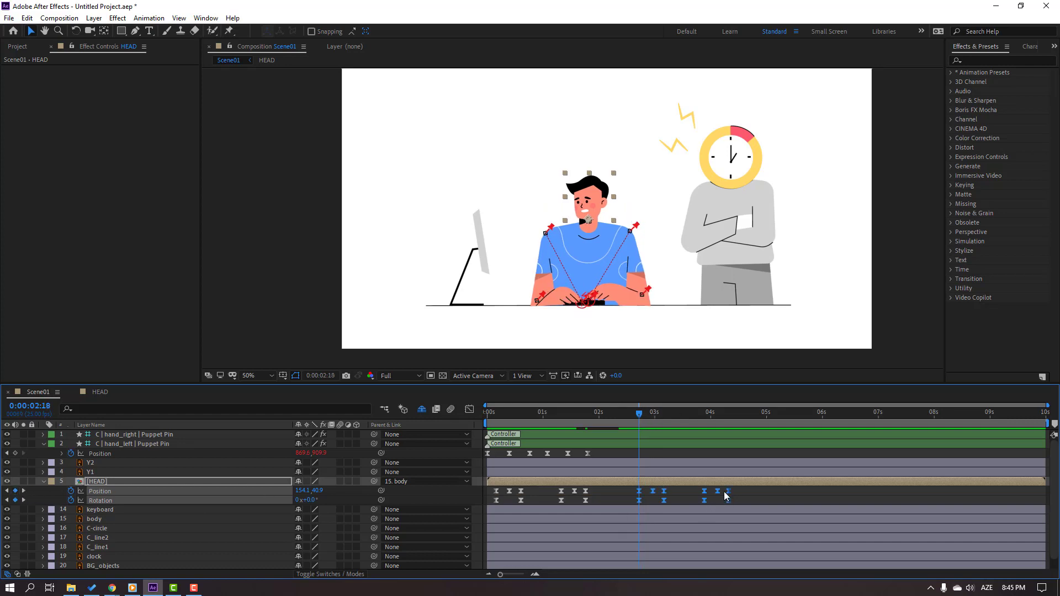
{"action": "left_click_drag", "start_coordinate": [599, 415], "coordinate": [787, 433]}
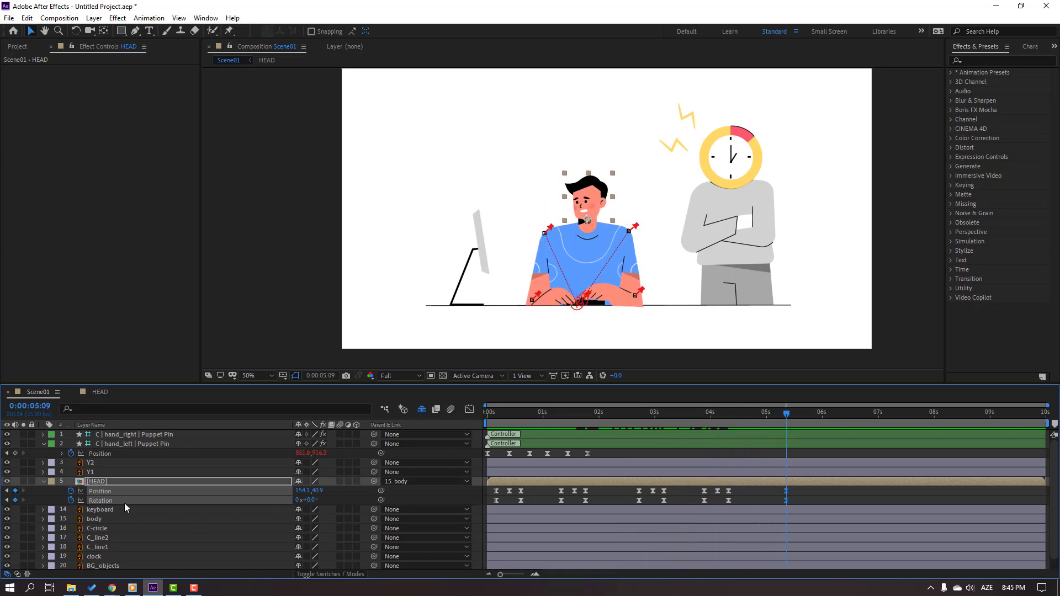
End the work area at 0:00:07:03 and preview the repeated head movement.
{"action": "left_click_drag", "start_coordinate": [864, 414], "coordinate": [886, 414]}
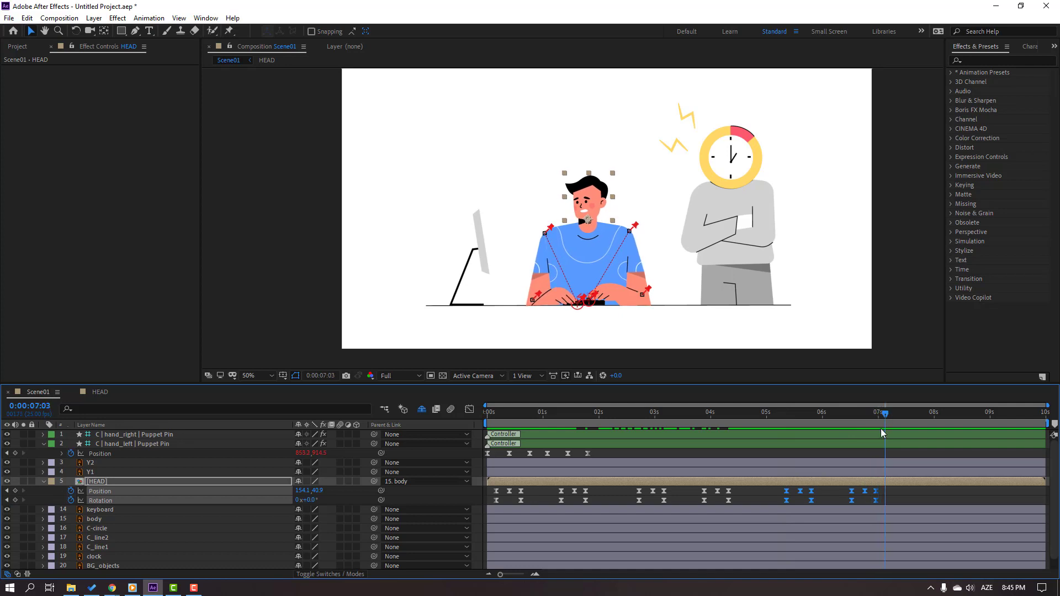
{"action": "key", "text": "n"}
{"action": "left_click", "coordinate": [915, 492]}
{"action": "key", "text": "space"}
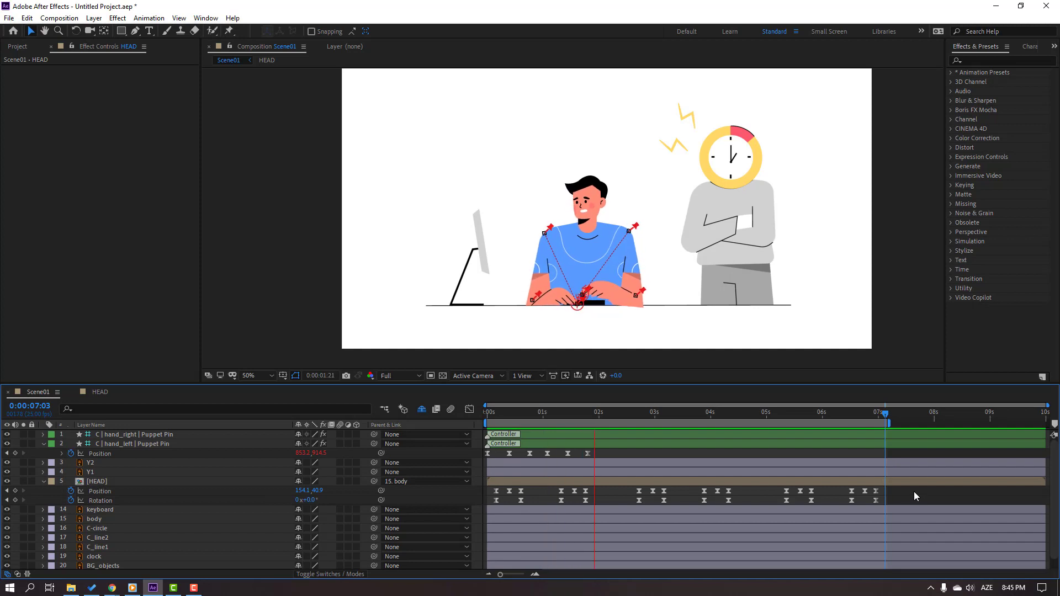
Open the HEAD composition and keyframe the mouth layer's Scale at 0:00:00:00.
{"action": "left_click_drag", "start_coordinate": [546, 413], "coordinate": [486, 415]}
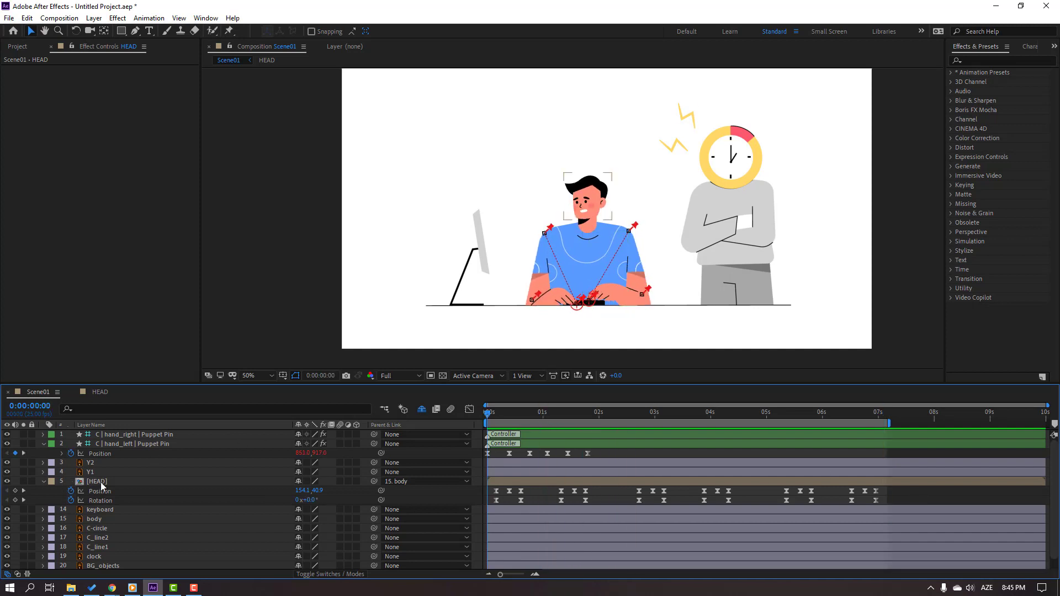
{"action": "double_click", "coordinate": [100, 482]}
{"action": "scroll", "coordinate": [553, 281], "scroll_direction": "up", "scroll_amount": 1}
{"action": "left_click", "coordinate": [582, 278]}
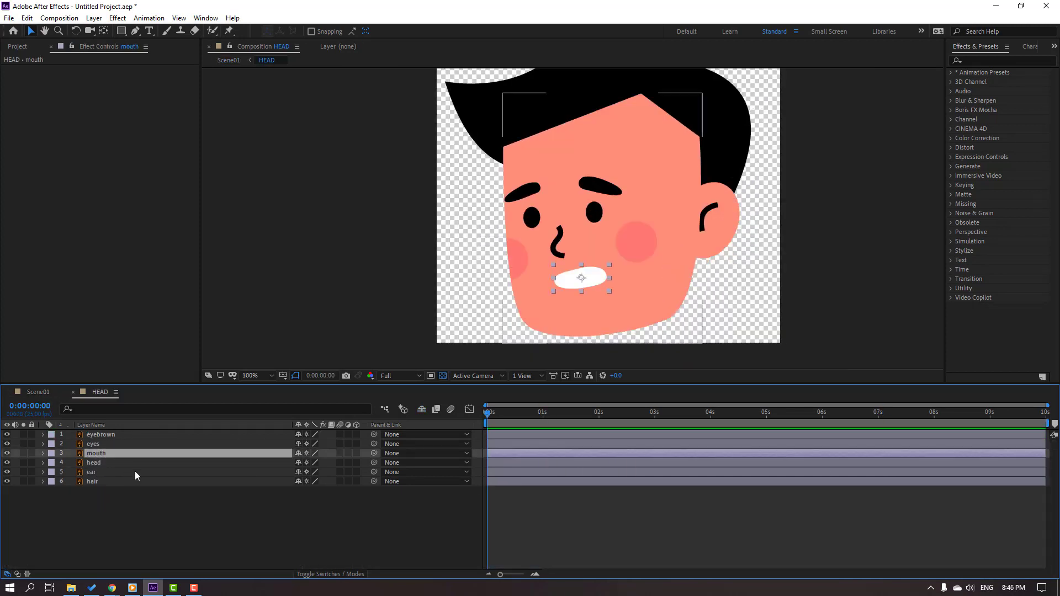
{"action": "key", "text": "s"}
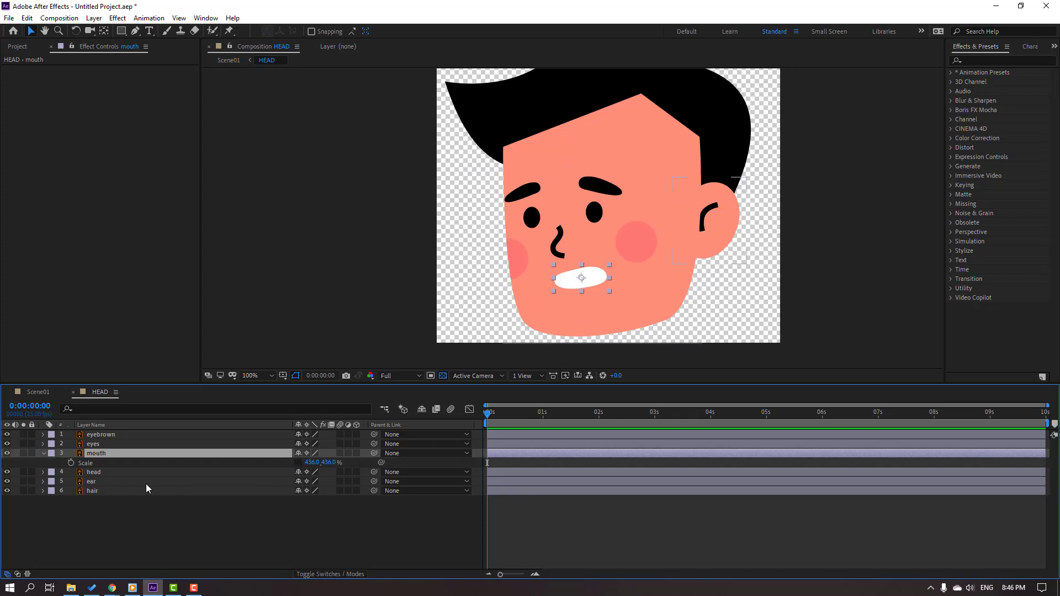
{"action": "left_click", "coordinate": [71, 463]}
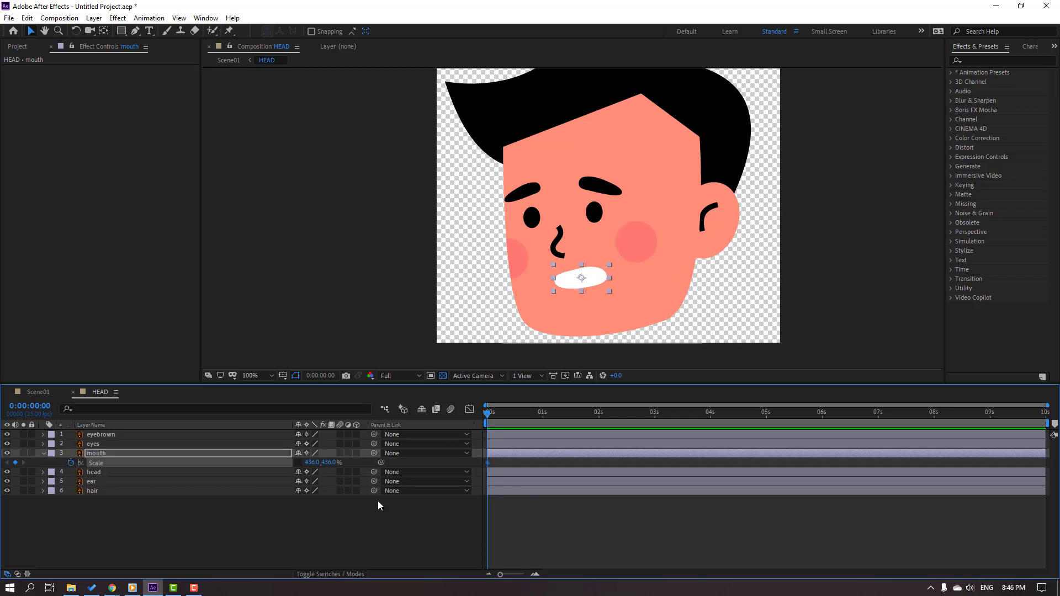
Flatten the mouth at 0:00:00:04 by setting only its vertical Scale to 199%.
{"action": "key", "text": "Page_Down"}
{"action": "key", "text": "Page_Down"}
{"action": "key", "text": "Page_Down"}
{"action": "key", "text": "Page_Down"}
{"action": "left_click_drag", "start_coordinate": [329, 463], "coordinate": [221, 482]}
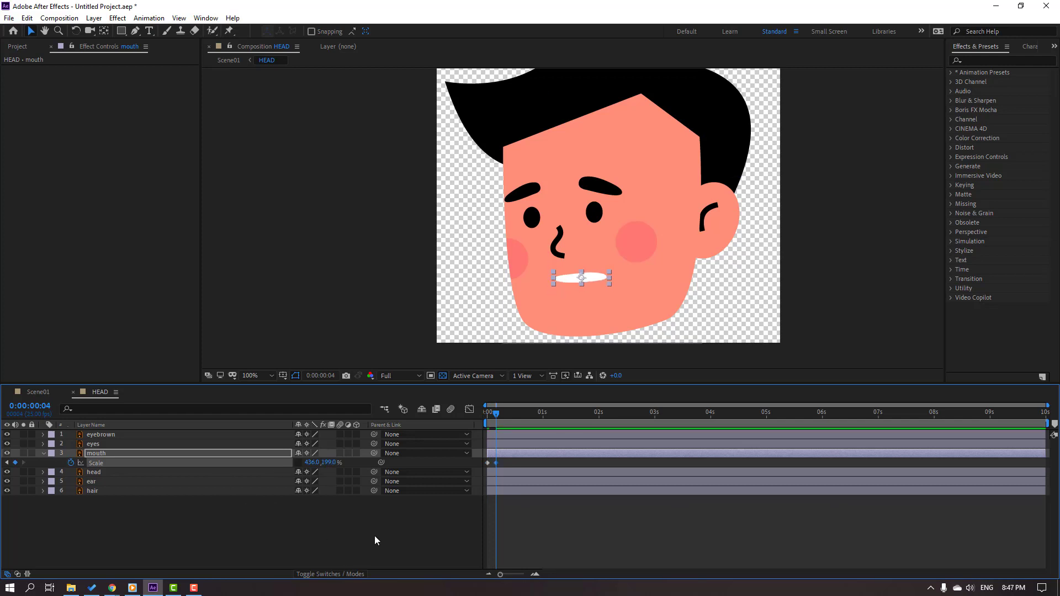
Keyframe the mouth's Scale at 0:00:00:08 as 254% horizontally and 302% vertically.
{"action": "key", "text": "Page_Down"}
{"action": "key", "text": "Page_Down"}
{"action": "key", "text": "Page_Down"}
{"action": "key", "text": "Page_Down"}
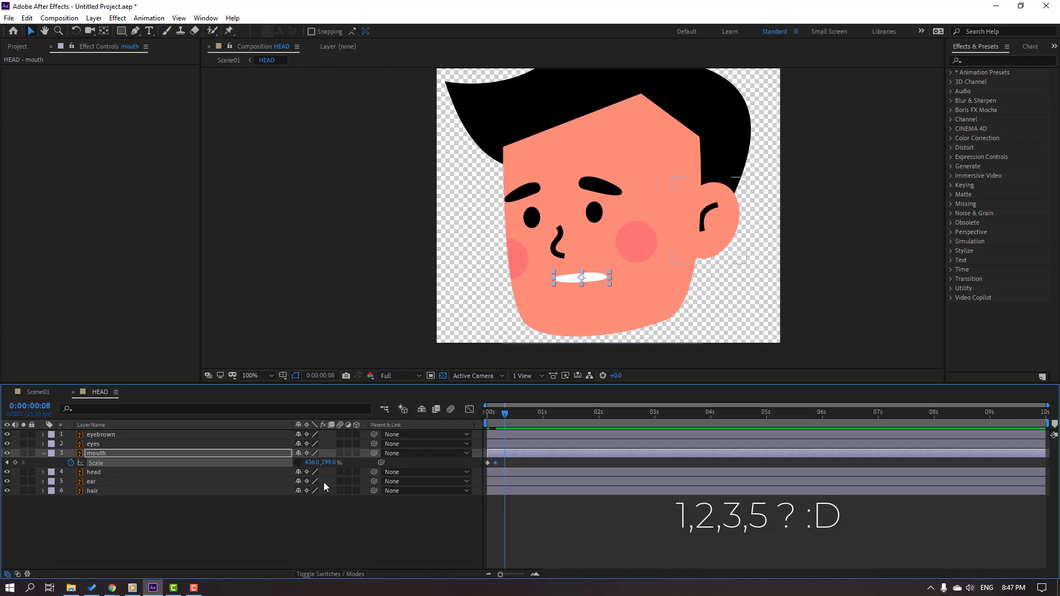
{"action": "left_click_drag", "start_coordinate": [332, 468], "coordinate": [379, 454]}
{"action": "left_click_drag", "start_coordinate": [313, 462], "coordinate": [307, 462]}
{"action": "left_click", "coordinate": [350, 537]}
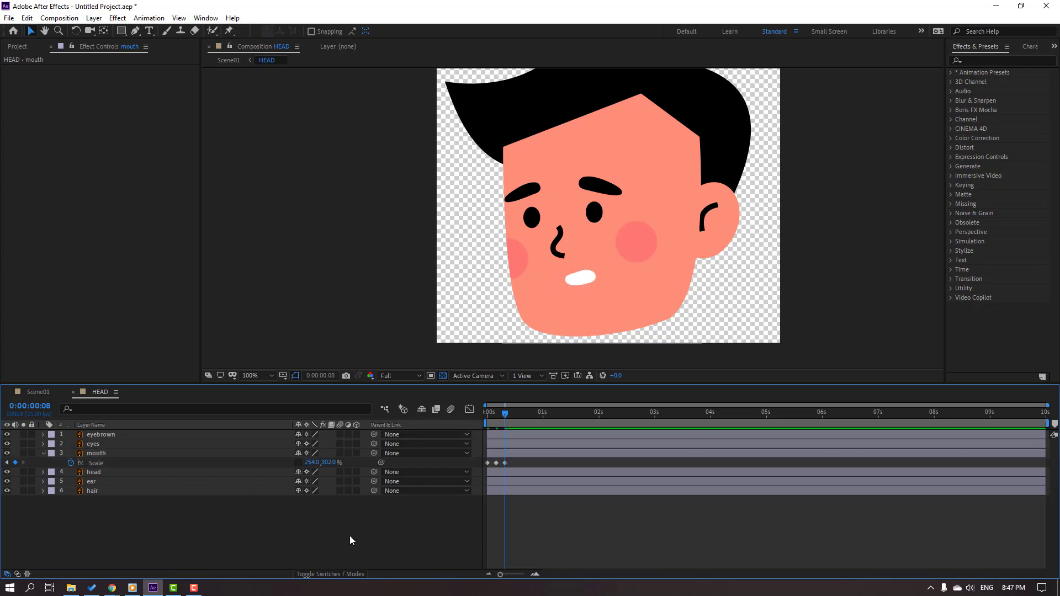
Copy the mouth's first Scale keyframe to 0:00:00:12 and preview the mouth movement.
{"action": "key", "text": "Page_Down"}
{"action": "key", "text": "Page_Down"}
{"action": "key", "text": "Page_Down"}
{"action": "key", "text": "Page_Down"}
{"action": "left_click", "coordinate": [488, 463]}
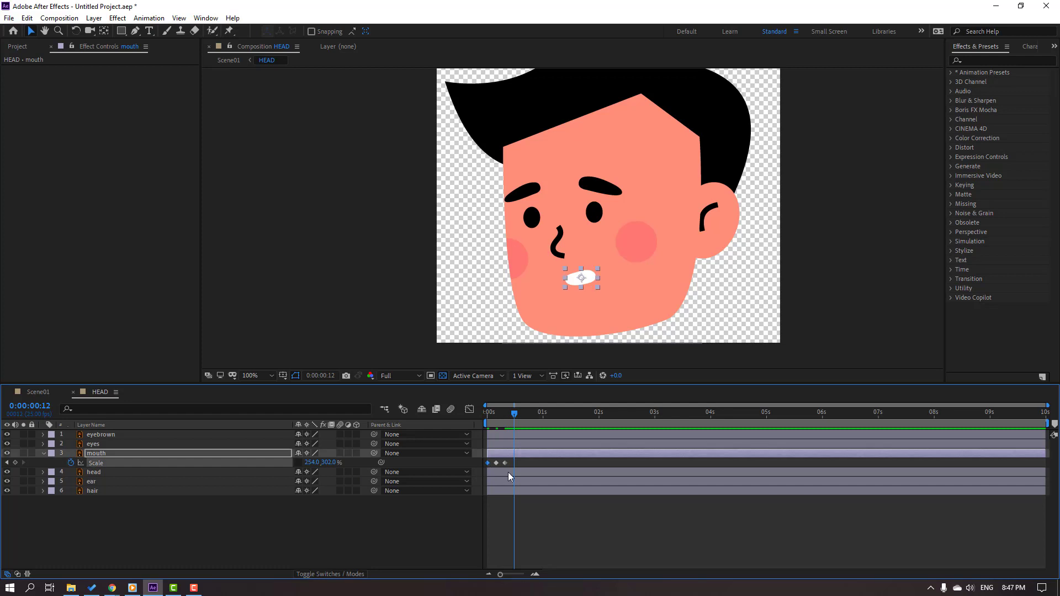
{"action": "key", "text": "ctrl+c"}
{"action": "key", "text": "ctrl+v"}
{"action": "left_click", "coordinate": [558, 522]}
{"action": "key", "text": "space"}
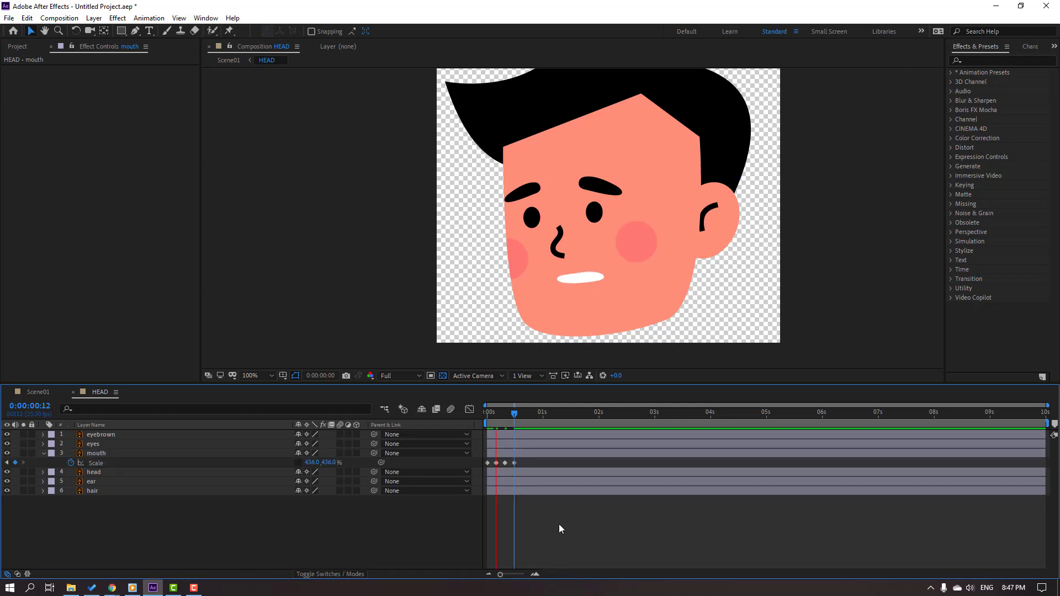
Apply Easy Ease to all four mouth Scale keyframes and preview them with the work area ending just after the last one.
{"action": "left_click_drag", "start_coordinate": [525, 461], "coordinate": [479, 465]}
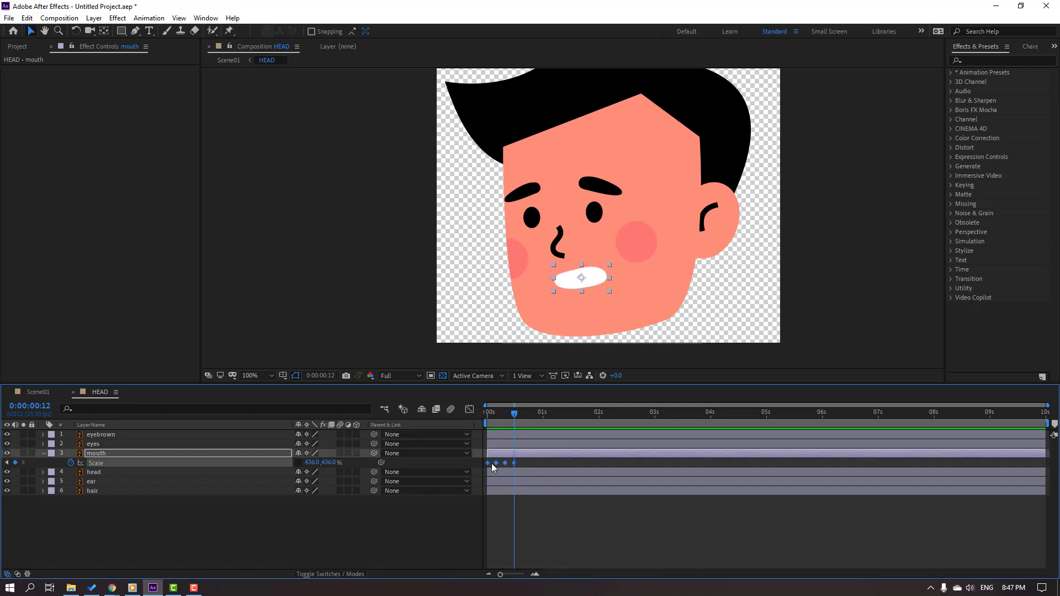
{"action": "right_click", "coordinate": [491, 463]}
{"action": "mouse_move", "coordinate": [547, 461]}
{"action": "left_click", "coordinate": [646, 494]}
{"action": "key", "text": "space"}
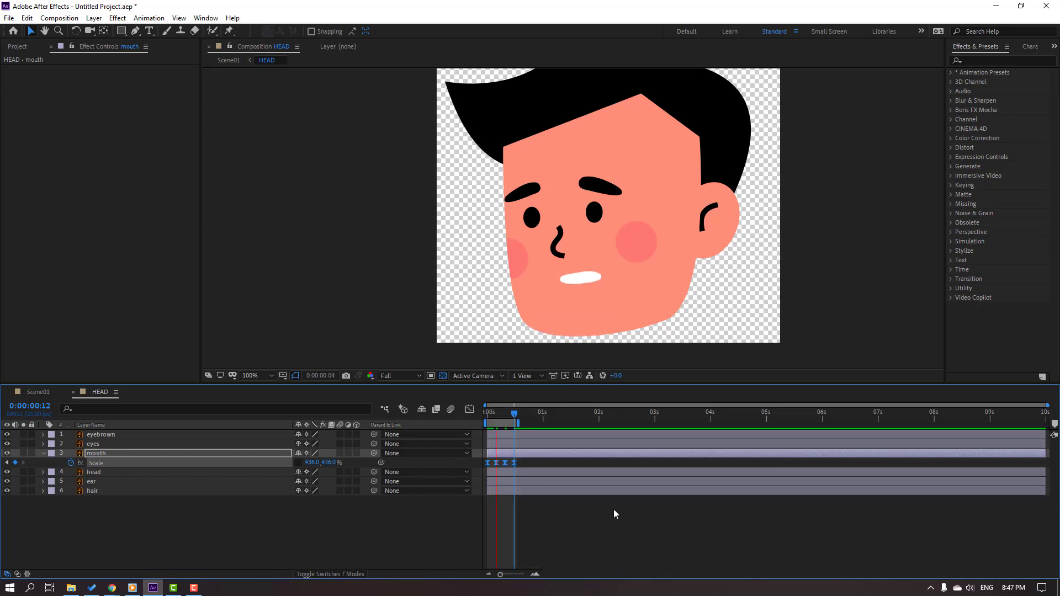
Add the expression loopOutDuration(type = "cycle", duration = 0) to the mouth's Scale in the HEAD composition.
{"action": "left_click", "coordinate": [41, 392]}
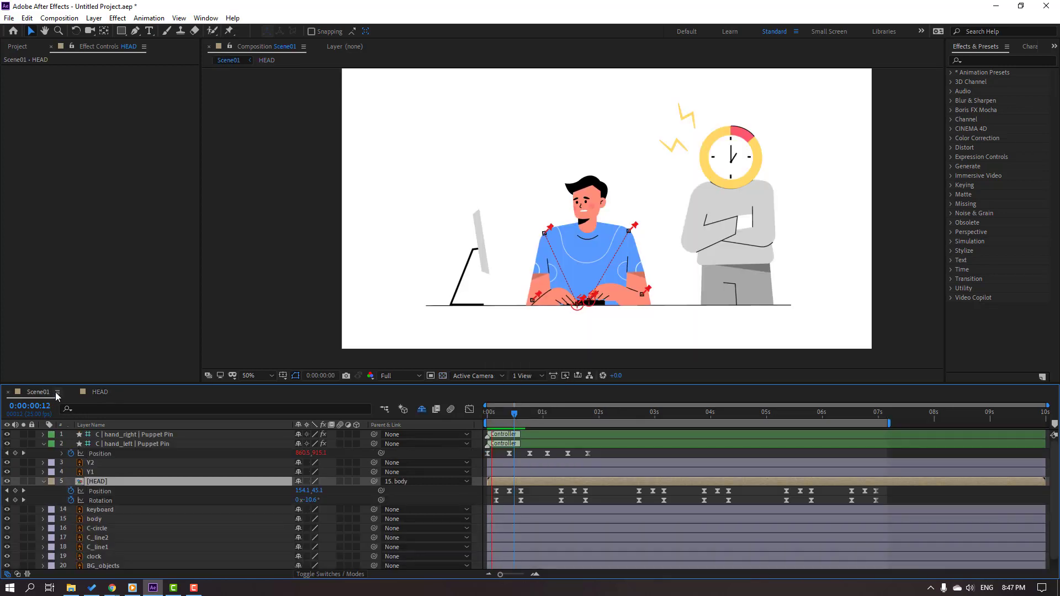
{"action": "left_click", "coordinate": [98, 392]}
{"action": "left_click_drag", "start_coordinate": [517, 418], "coordinate": [487, 418]}
{"action": "left_click", "coordinate": [276, 530]}
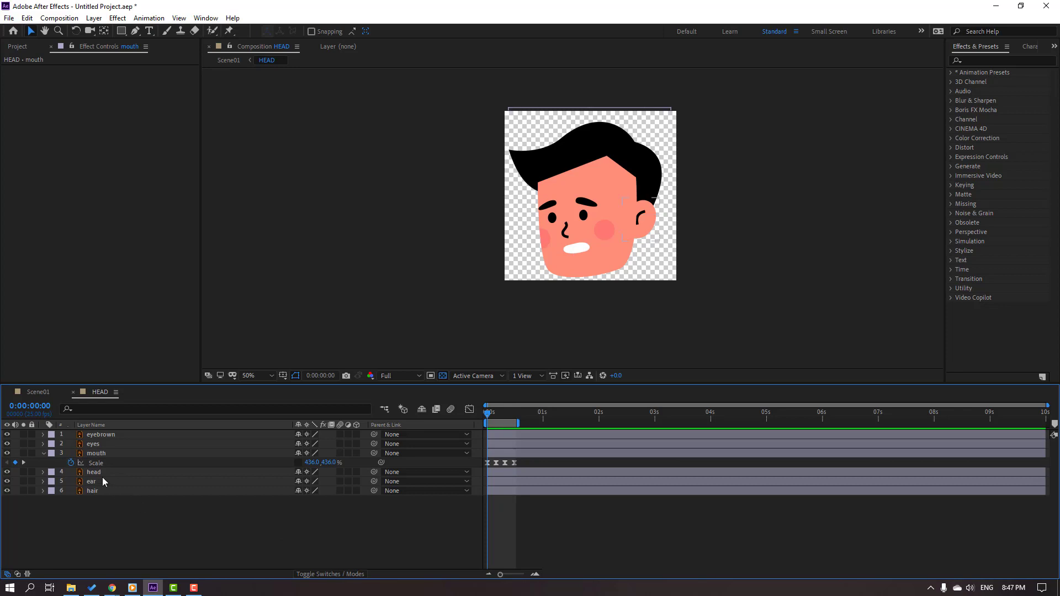
{"action": "left_click", "coordinate": [73, 465], "text": "alt"}
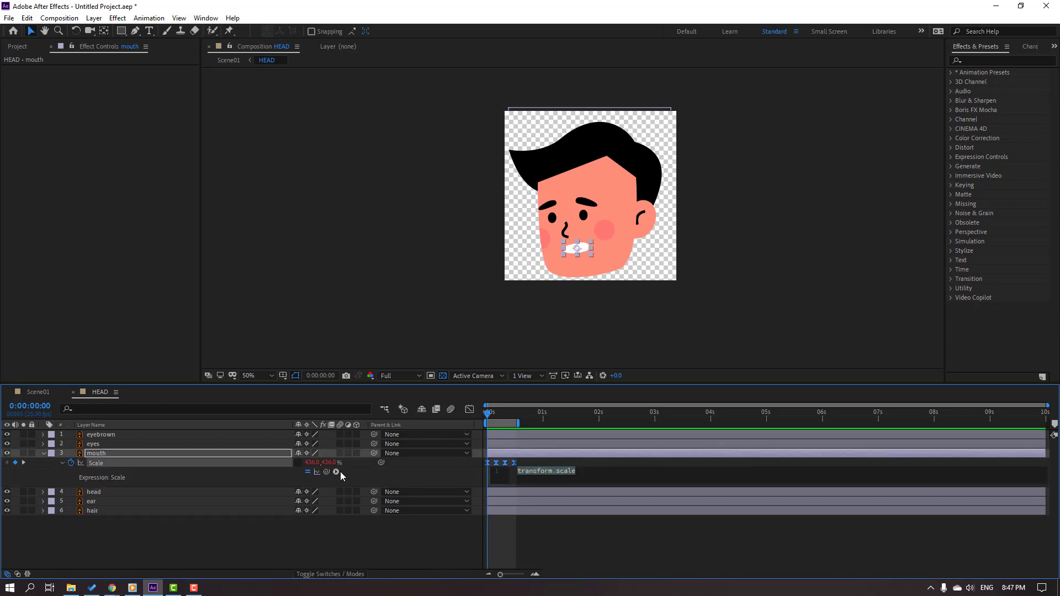
{"action": "left_click", "coordinate": [336, 473]}
{"action": "mouse_move", "coordinate": [414, 415]}
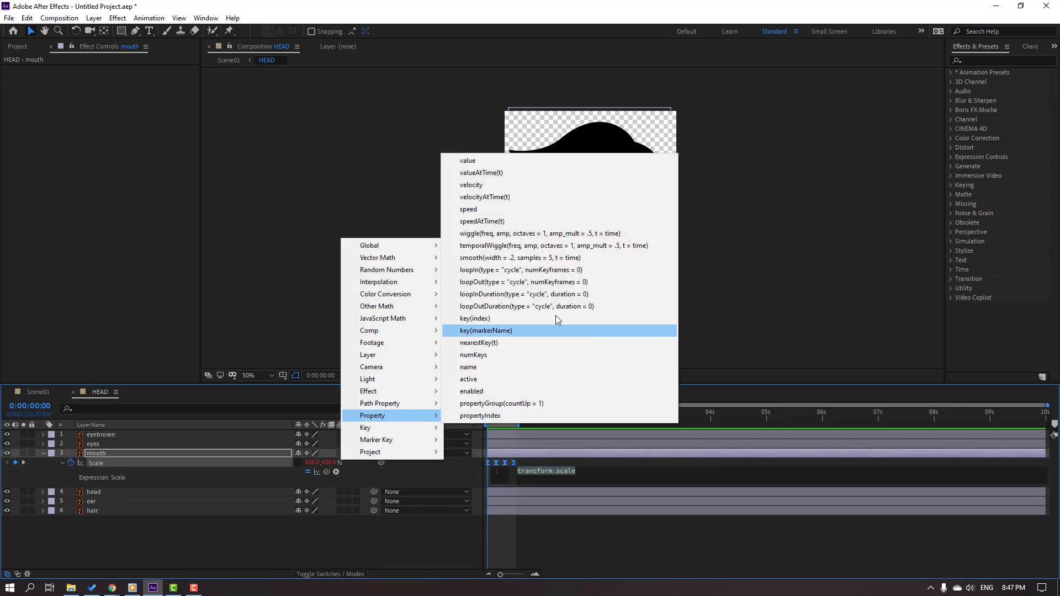
{"action": "left_click", "coordinate": [531, 306]}
Extend the HEAD work area to the end of the composition and preview the looping mouth there and in Scene01.
{"action": "left_click", "coordinate": [521, 425]}
{"action": "left_click_drag", "start_coordinate": [518, 423], "coordinate": [1048, 424]}
{"action": "key", "text": "space"}
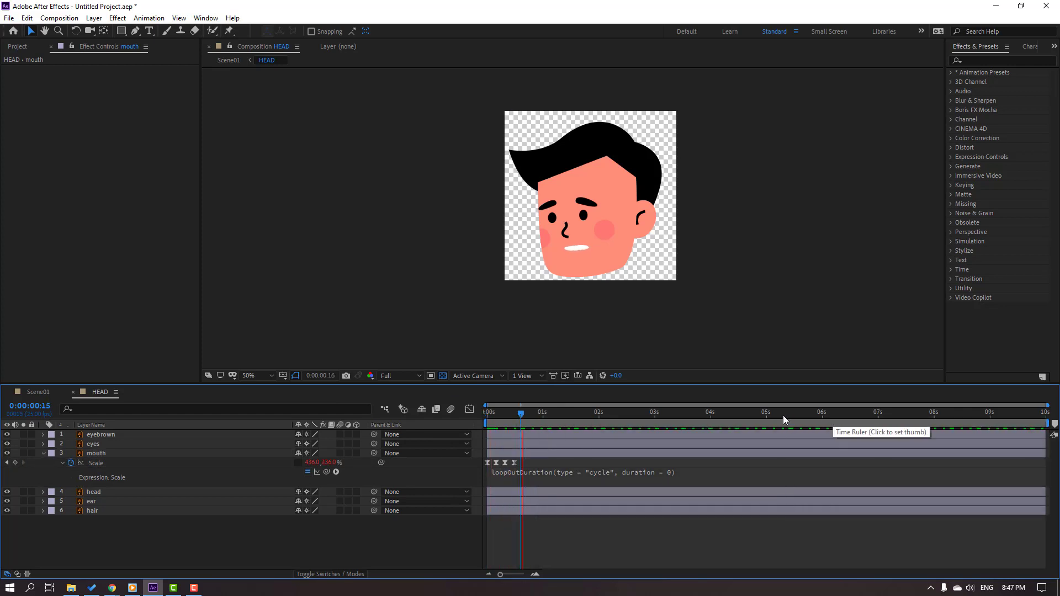
{"action": "key", "text": "comma"}
{"action": "key", "text": "period"}
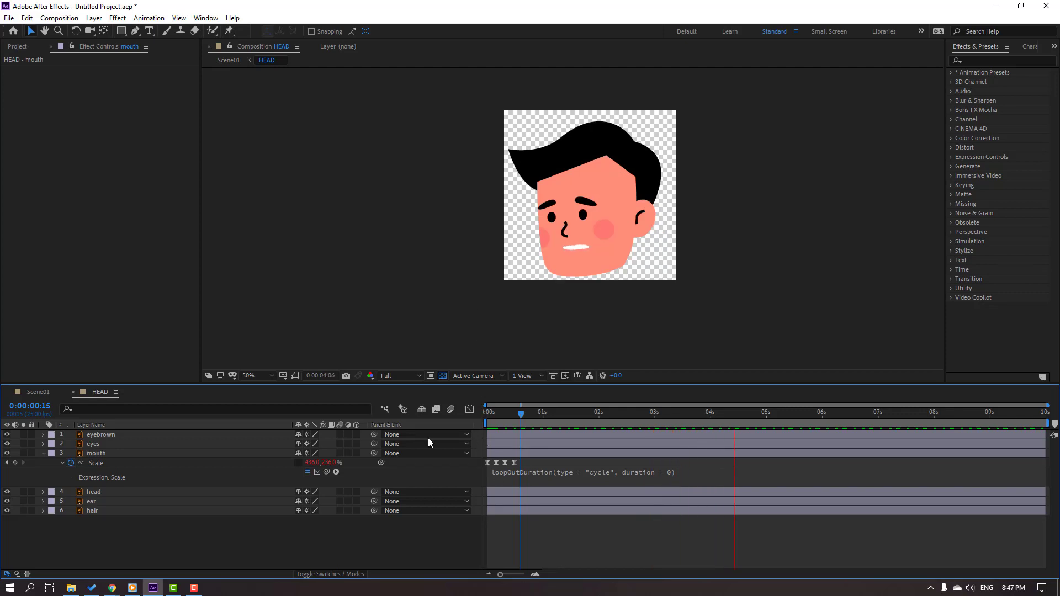
{"action": "left_click", "coordinate": [38, 390]}
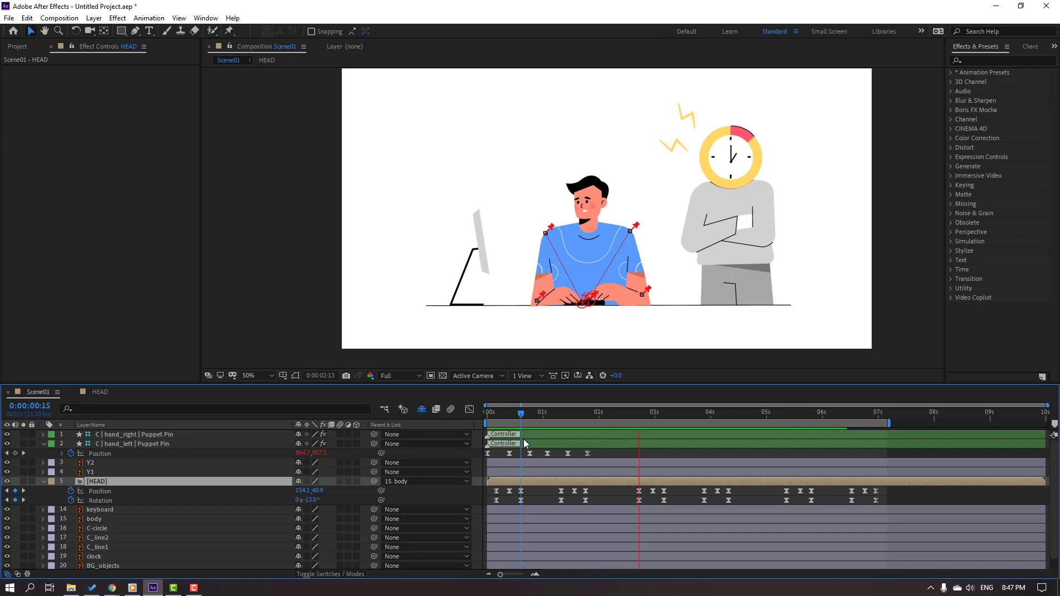
In HEAD, keyframe the eyes layer's Scale at 0:00:00:10 and close the eyes at 0:00:00:13 with a vertical Scale of 52%.
{"action": "left_click", "coordinate": [100, 393]}
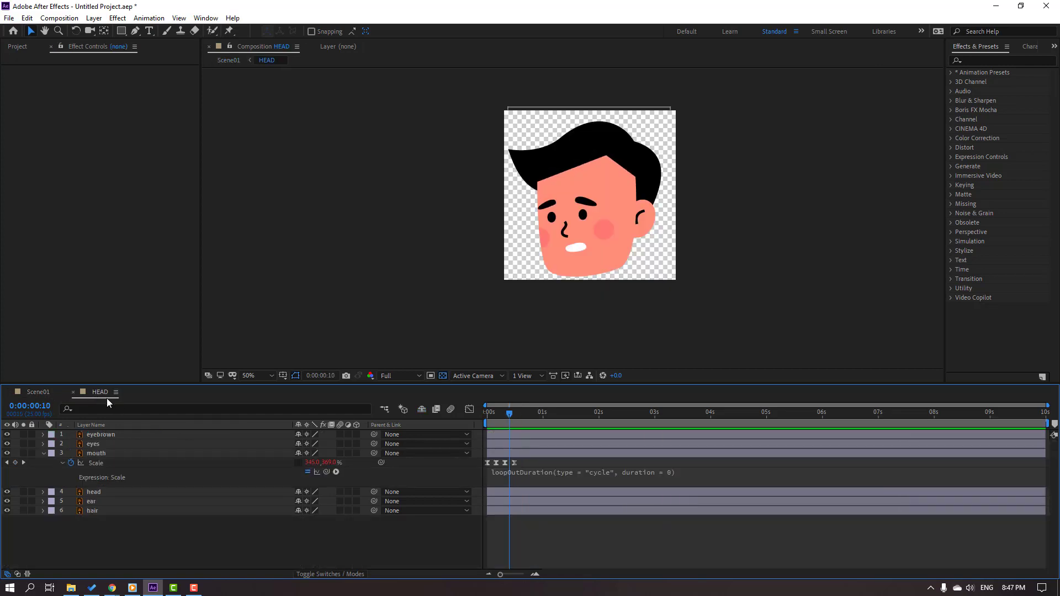
{"action": "left_click", "coordinate": [101, 445]}
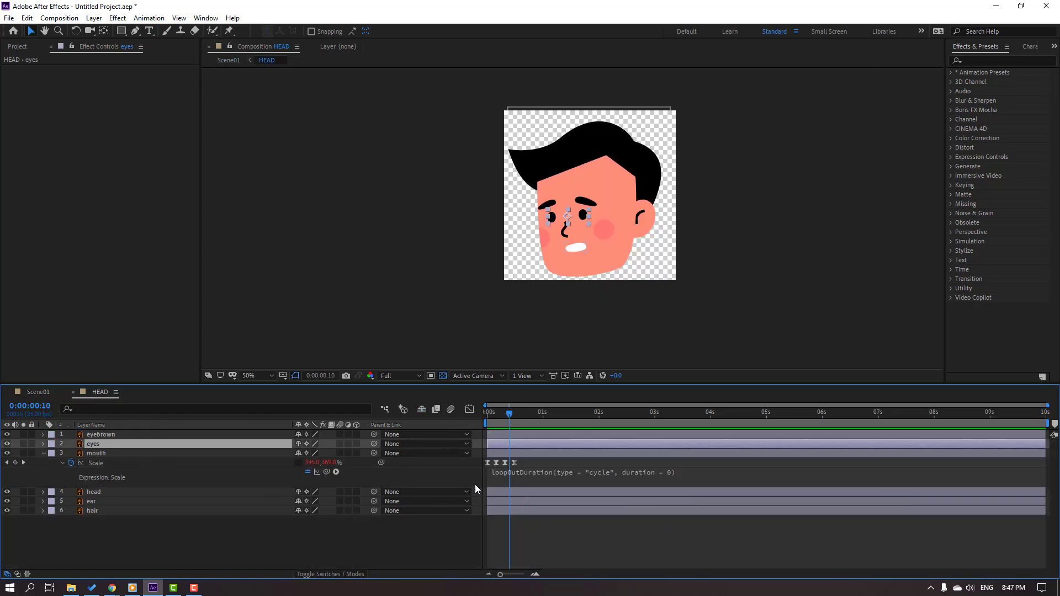
{"action": "key", "text": "s"}
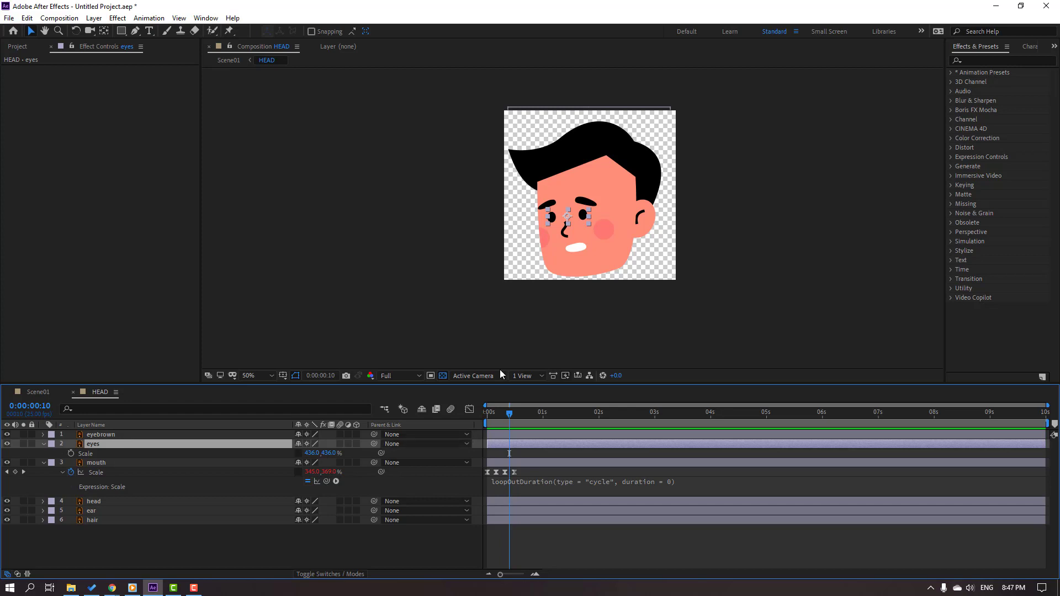
{"action": "scroll", "coordinate": [584, 202], "scroll_direction": "up", "scroll_amount": 4}
{"action": "left_click", "coordinate": [71, 454]}
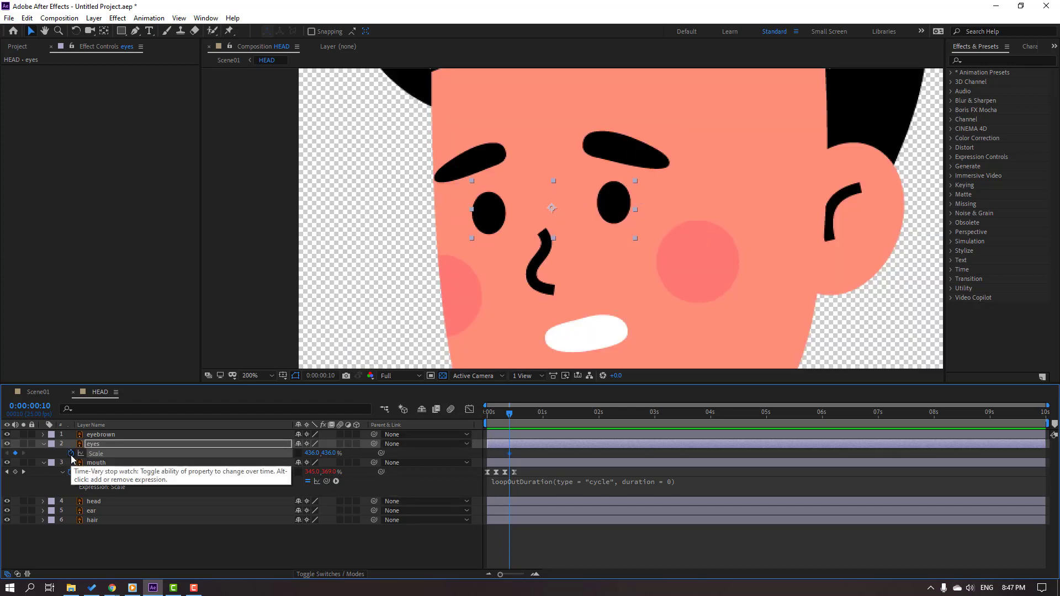
{"action": "key", "text": "space"}
{"action": "left_click_drag", "start_coordinate": [329, 455], "coordinate": [138, 474]}
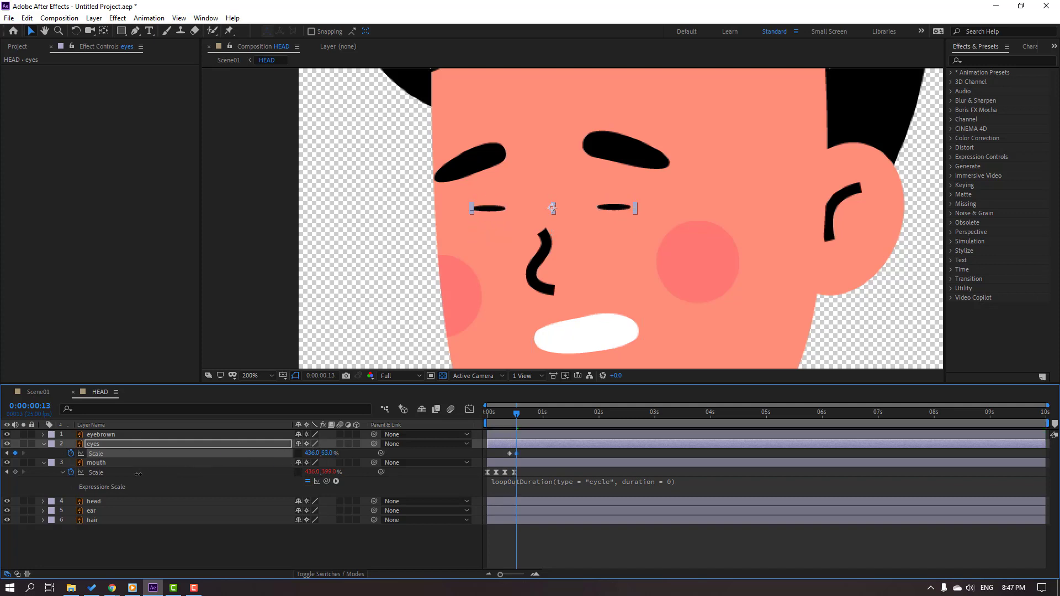
Copy the open-eyes Scale keyframe to 0:00:00:16 and apply Easy Ease to the three blink keyframes.
{"action": "key", "text": "space"}
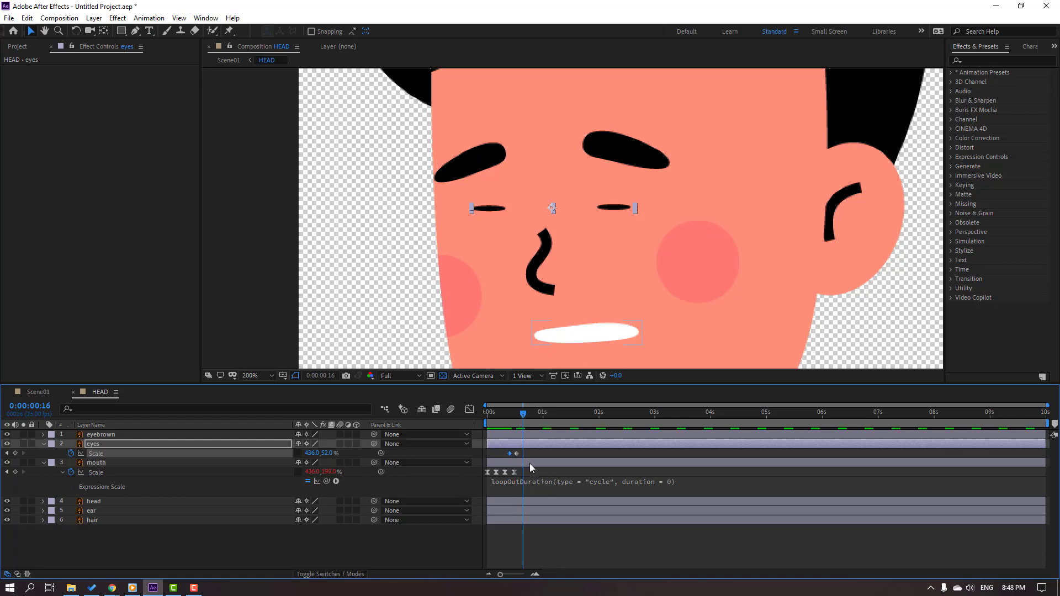
{"action": "key", "text": "ctrl+v"}
{"action": "right_click", "coordinate": [508, 458]}
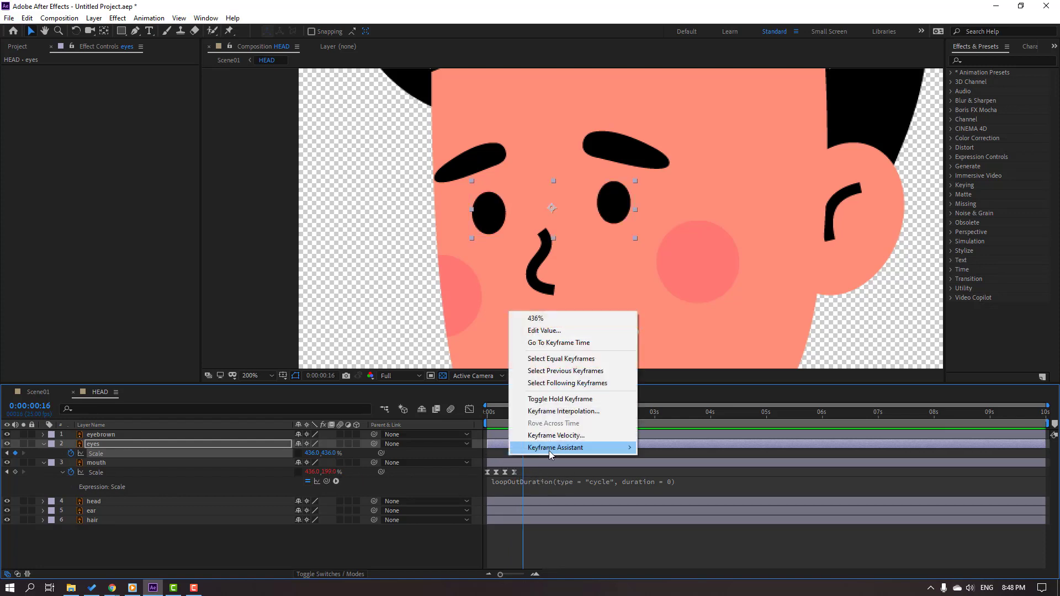
{"action": "mouse_move", "coordinate": [550, 450]}
{"action": "left_click", "coordinate": [673, 486]}
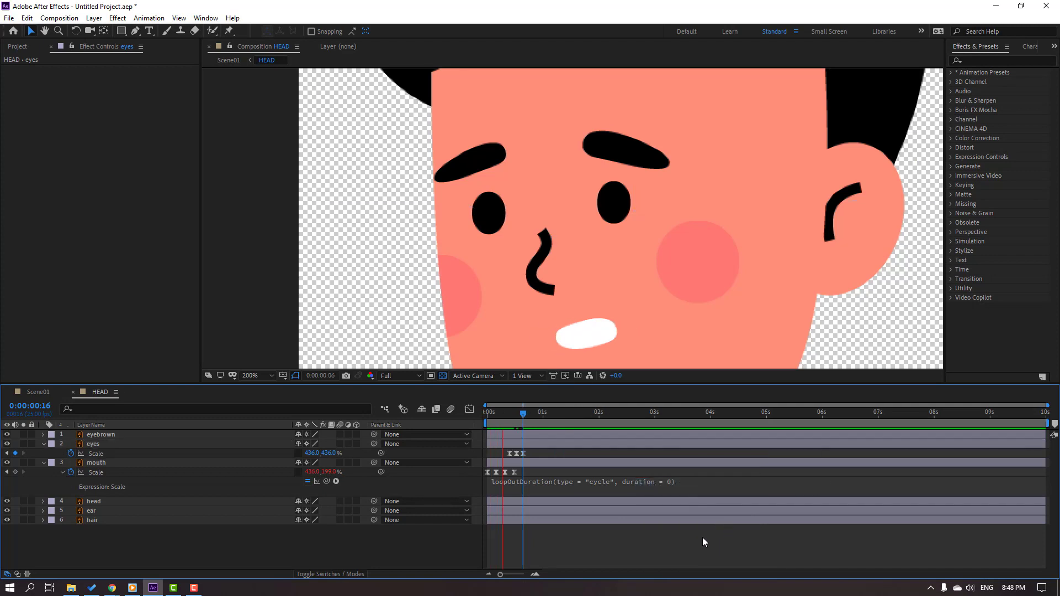
Copy the three blink keyframes to five further times spread along the timeline, the last set starting at 0:00:08:18.
{"action": "left_click_drag", "start_coordinate": [534, 451], "coordinate": [502, 464]}
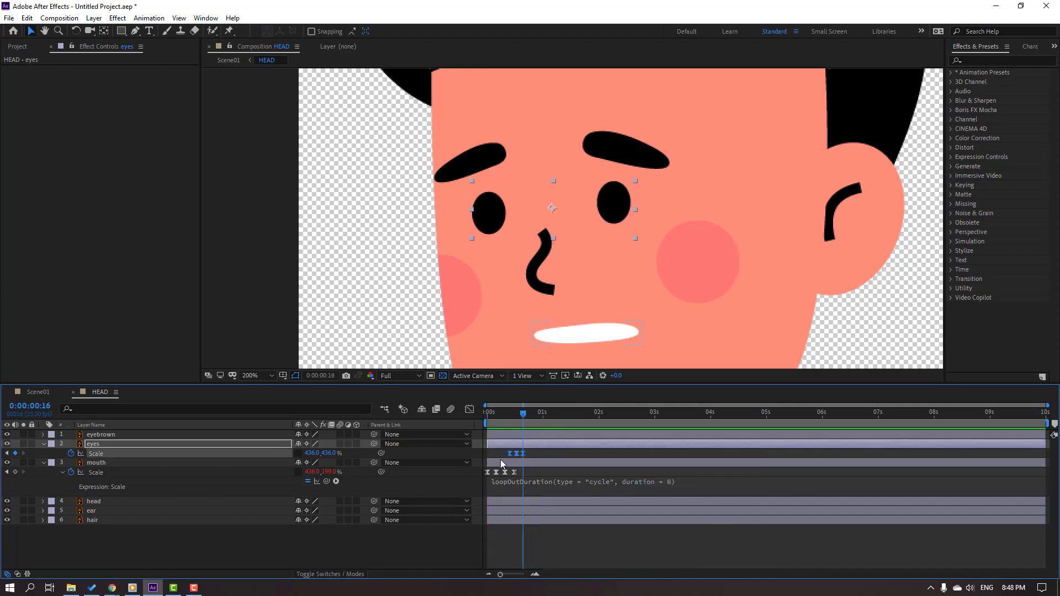
{"action": "key", "text": "ctrl+c"}
{"action": "left_click_drag", "start_coordinate": [564, 412], "coordinate": [590, 413]}
{"action": "key", "text": "ctrl+v"}
{"action": "left_click", "coordinate": [673, 413]}
{"action": "key", "text": "ctrl+v"}
{"action": "left_click", "coordinate": [772, 415]}
{"action": "key", "text": "ctrl+v"}
{"action": "left_click", "coordinate": [883, 414]}
{"action": "key", "text": "ctrl+v"}
{"action": "left_click", "coordinate": [974, 414]}
{"action": "key", "text": "ctrl+v"}
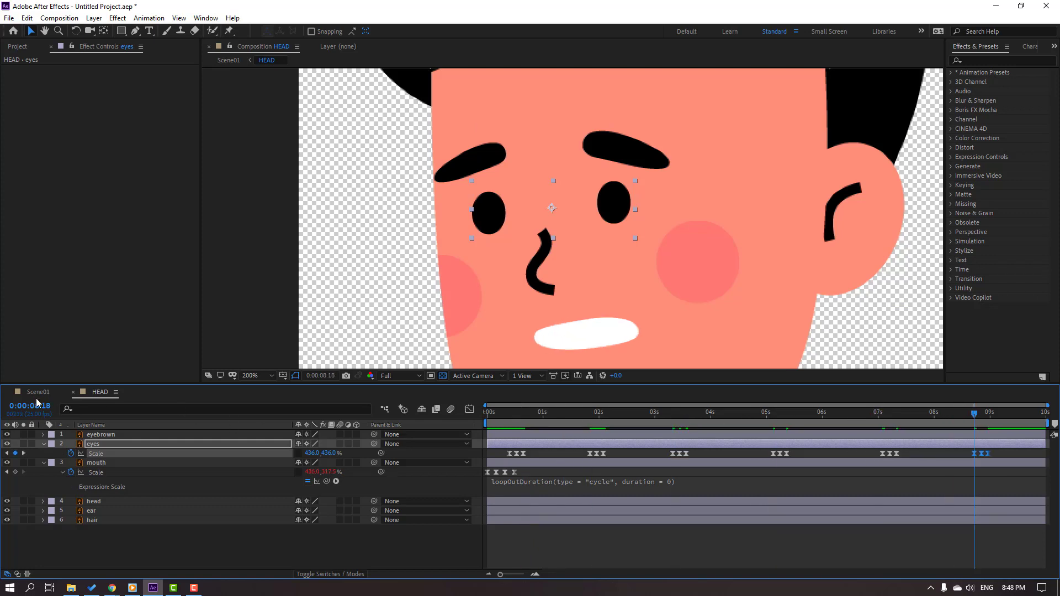
Preview the blinking face in Scene01 and return to the HEAD composition.
{"action": "left_click", "coordinate": [34, 392]}
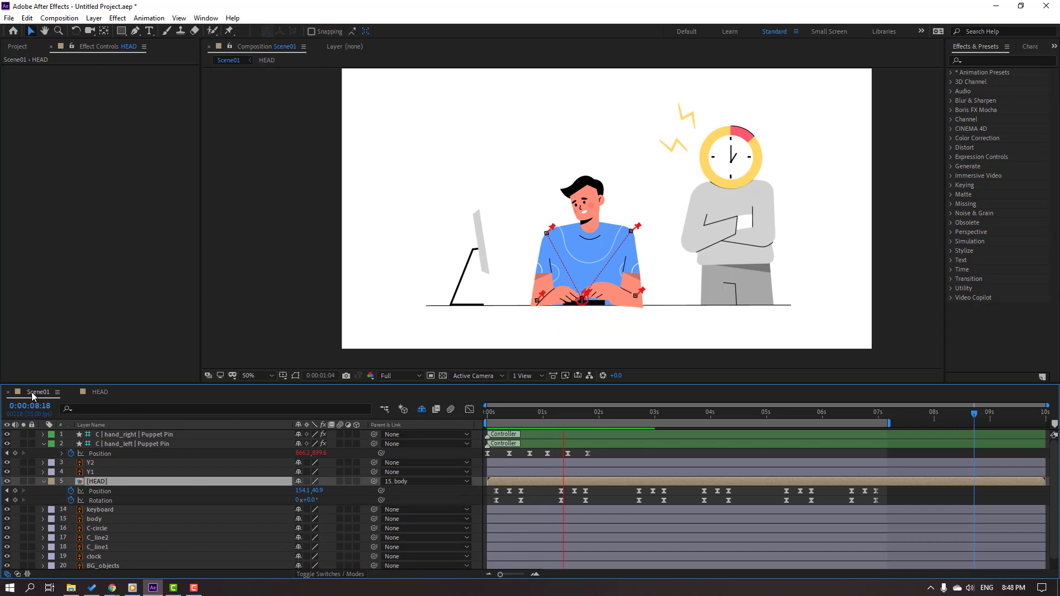
{"action": "key", "text": "space"}
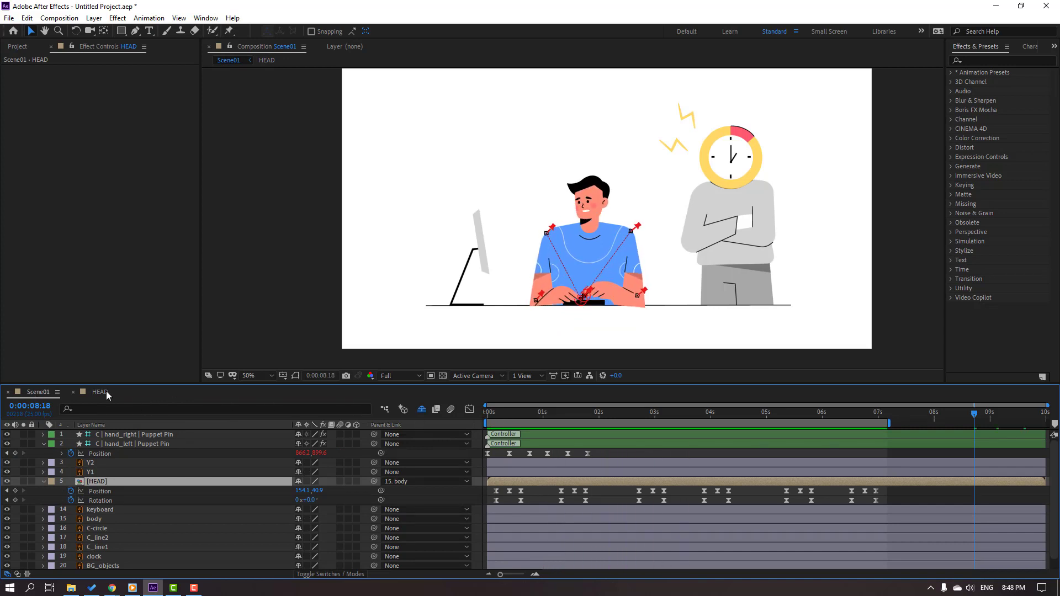
{"action": "left_click", "coordinate": [99, 392]}
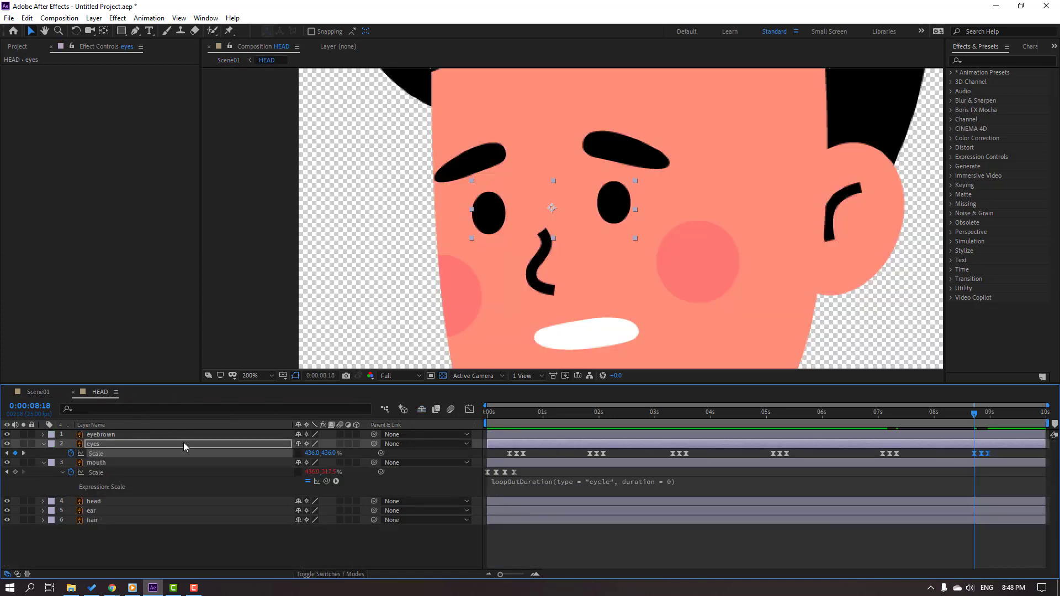
Keyframe the eyebrown layer's Position at 0:00:00:09 and move the eyebrows slightly down a few frames further on.
{"action": "left_click", "coordinate": [106, 436]}
{"action": "mouse_move", "coordinate": [503, 421]}
{"action": "left_mouse_down"}
{"action": "mouse_move", "coordinate": [533, 422]}
{"action": "mouse_move", "coordinate": [509, 423]}
{"action": "left_mouse_up"}
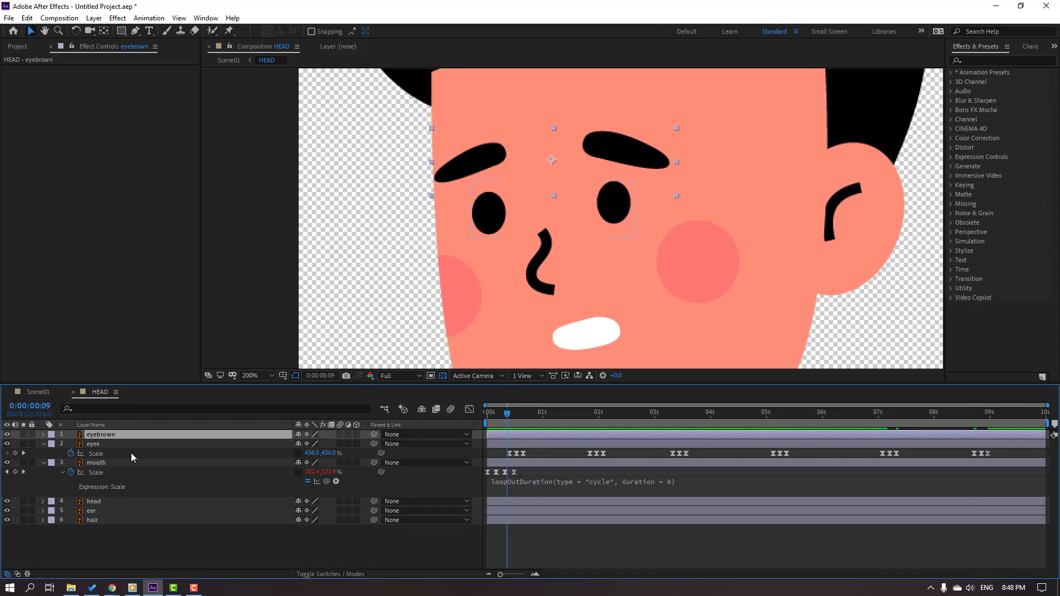
{"action": "key", "text": "alt+shift+p"}
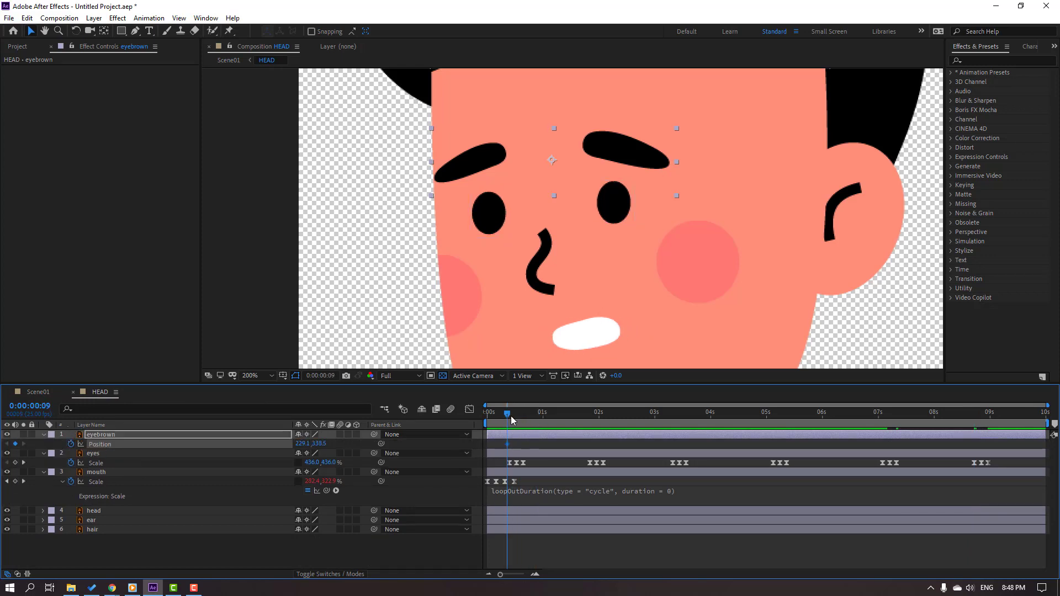
{"action": "left_click_drag", "start_coordinate": [511, 420], "coordinate": [519, 420]}
{"action": "left_click_drag", "start_coordinate": [587, 152], "coordinate": [590, 174]}
Hold the lowered eyebrows with a Position keyframe just after 2 seconds, and raise them to 231.1, 340.5 at 0:00:02:11.
{"action": "left_click_drag", "start_coordinate": [517, 420], "coordinate": [625, 420]}
{"action": "scroll", "coordinate": [475, 339], "scroll_direction": "down", "scroll_amount": 1}
{"action": "scroll", "coordinate": [429, 306], "scroll_direction": "up", "scroll_amount": 1}
{"action": "left_click_drag", "start_coordinate": [536, 194], "coordinate": [537, 173]}
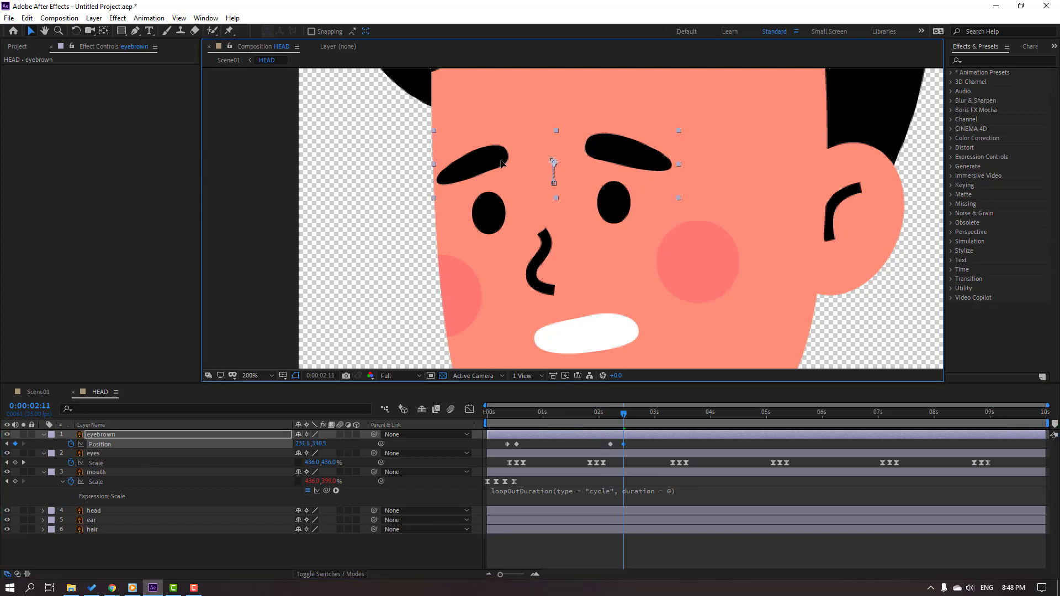
Copy the four eyebrow Position keyframes to start again at 0:00:03:14.
{"action": "left_click_drag", "start_coordinate": [638, 443], "coordinate": [490, 449]}
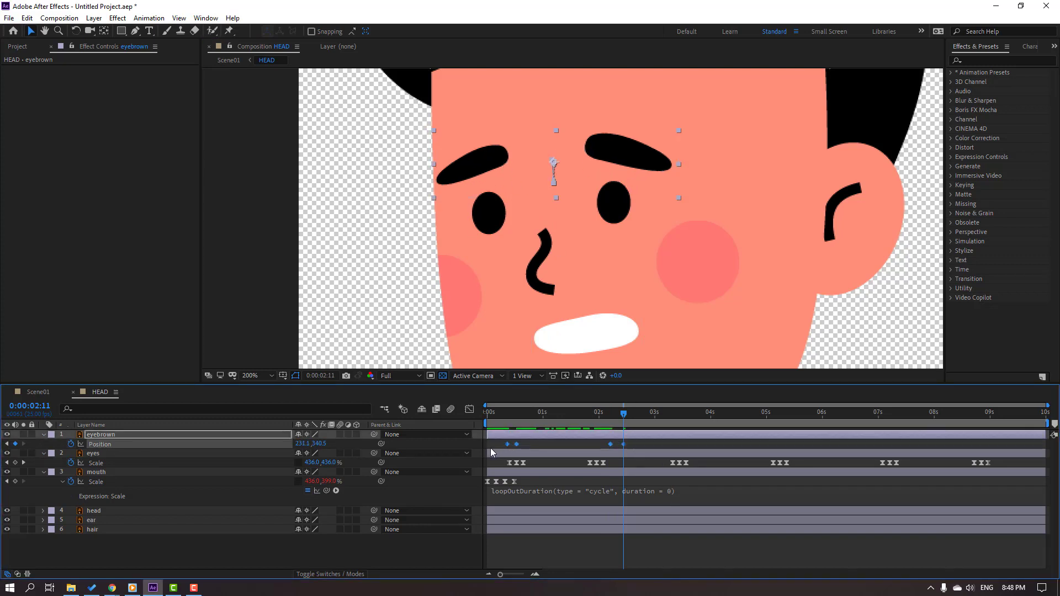
{"action": "left_click_drag", "start_coordinate": [675, 420], "coordinate": [687, 416]}
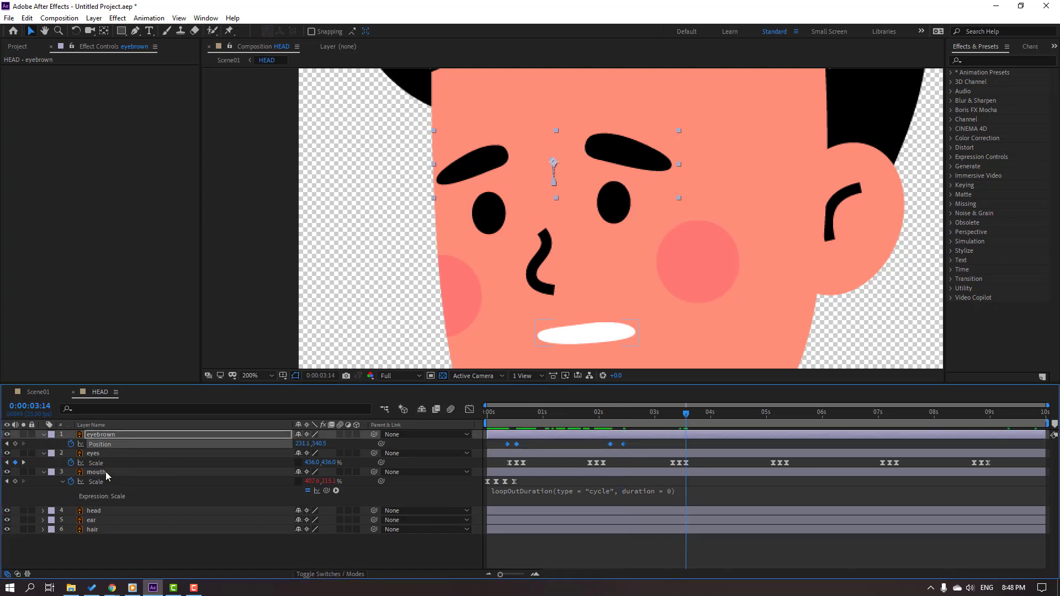
{"action": "key", "text": "ctrl+v"}
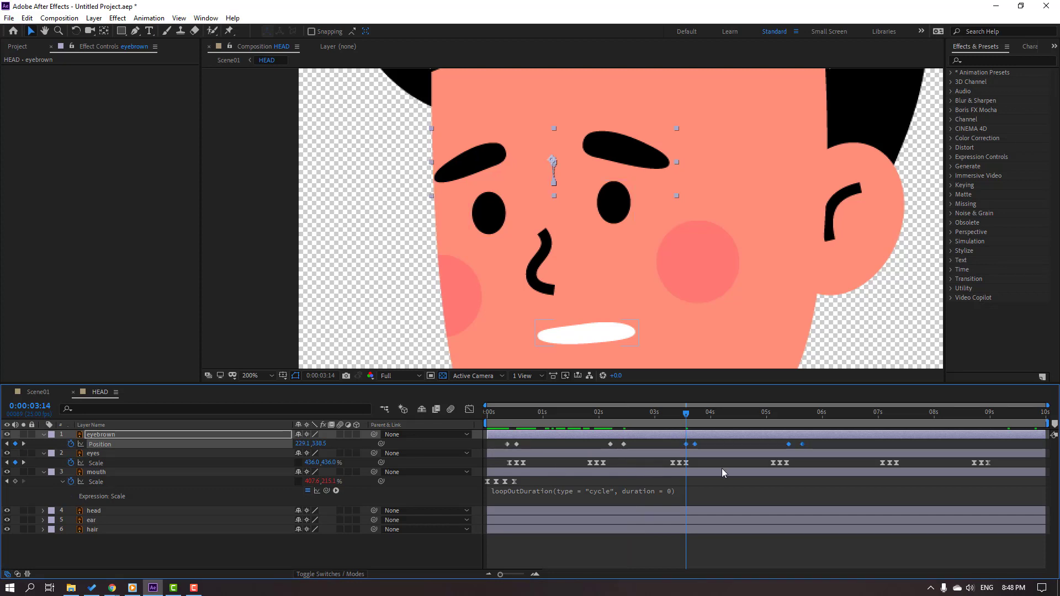
Replace the eyebrows' Position keyframe at 0:00:05:16 with a copy of the first one and apply Easy Ease to all eyebrow keyframes.
{"action": "left_click_drag", "start_coordinate": [762, 424], "coordinate": [805, 423]}
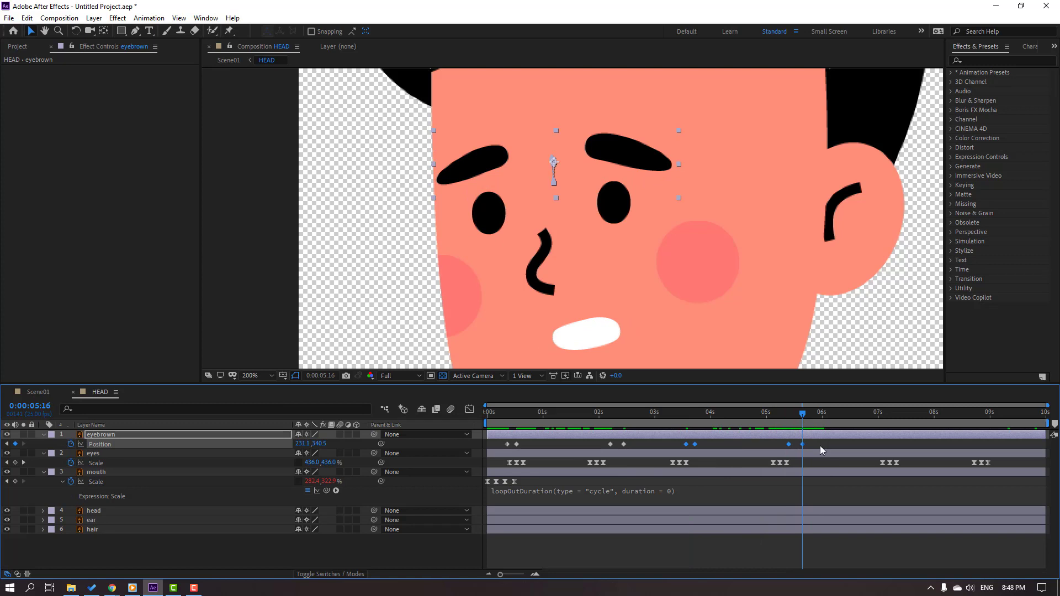
{"action": "left_click", "coordinate": [853, 450]}
{"action": "left_click", "coordinate": [507, 445]}
{"action": "left_click_drag", "start_coordinate": [813, 452], "coordinate": [507, 446]}
{"action": "right_click", "coordinate": [507, 445]}
{"action": "mouse_move", "coordinate": [569, 438]}
{"action": "left_click", "coordinate": [667, 473]}
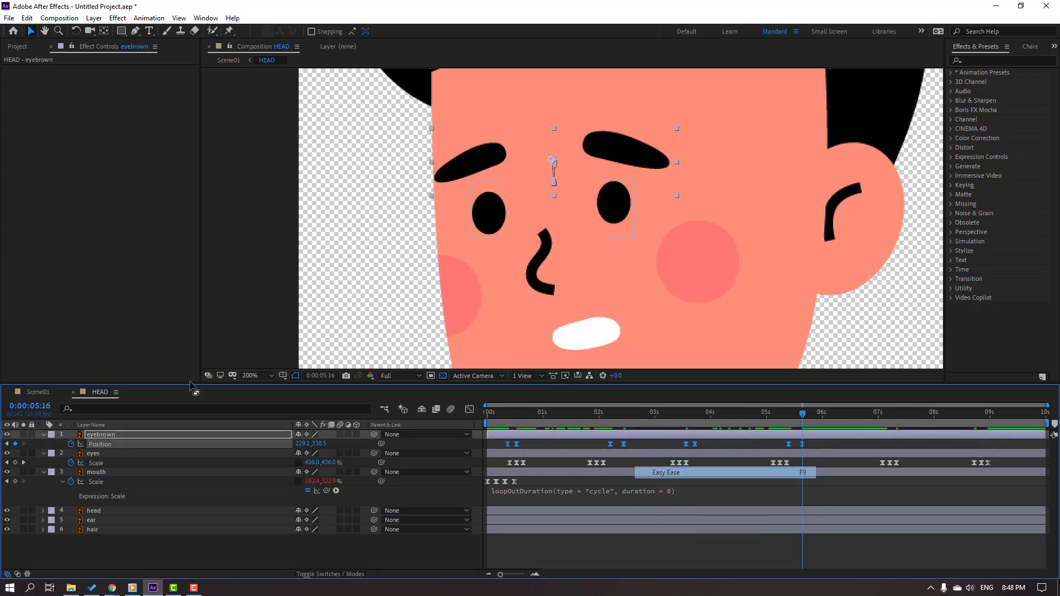
Preview the complete facial animation in Scene01 and return to 0:00:00:00.
{"action": "left_click", "coordinate": [38, 391]}
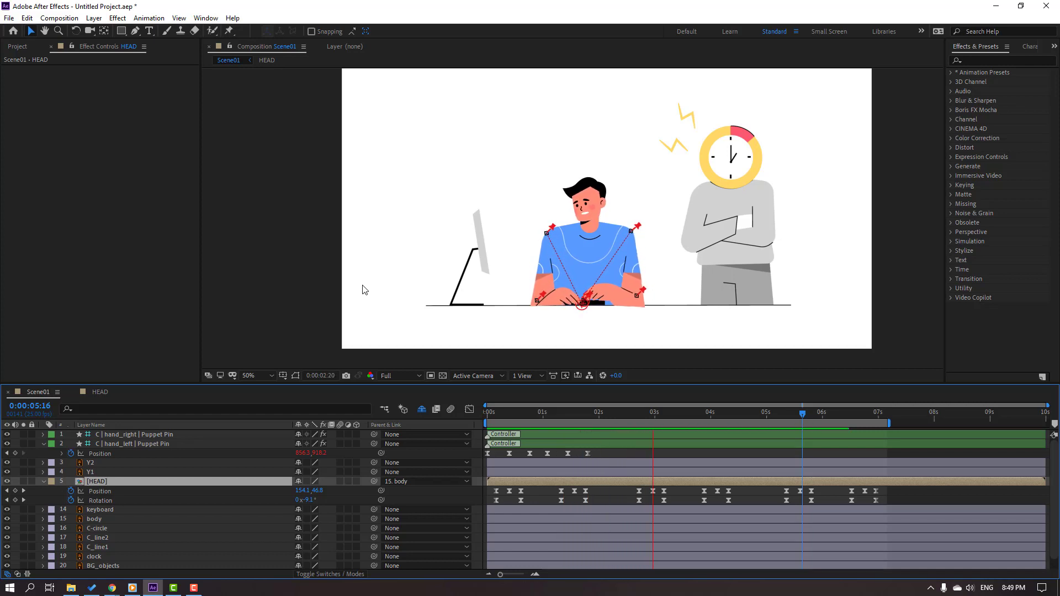
{"action": "left_click_drag", "start_coordinate": [667, 415], "coordinate": [349, 451]}
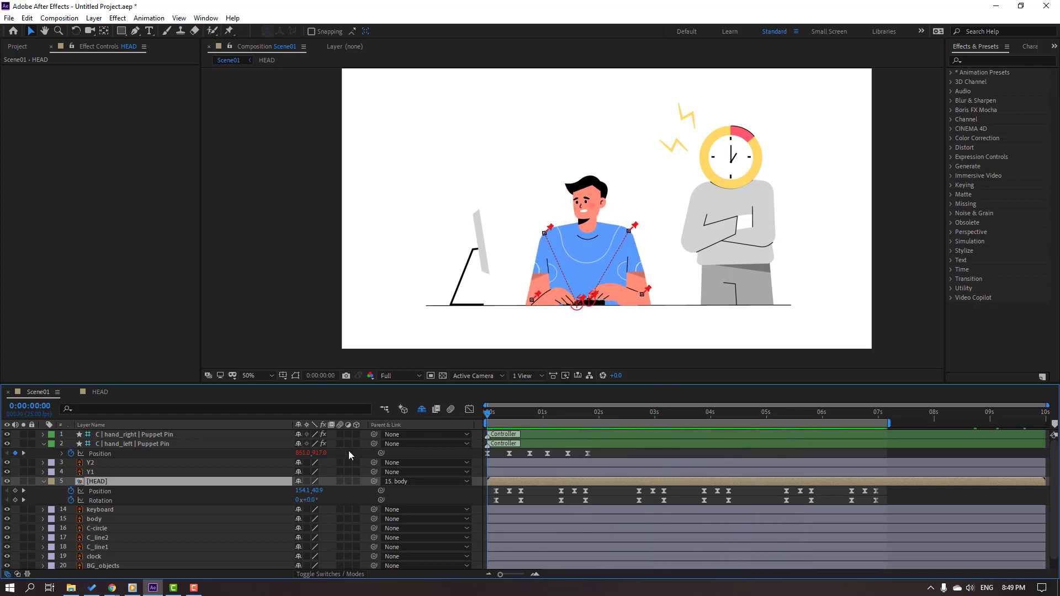
Collapse the expanded layers, then keyframe the clock layer's Position at 0:00:00:00 and lower it to 1409.5, 415.0 at 0:00:00:10.
{"action": "left_click", "coordinate": [44, 481]}
{"action": "left_click", "coordinate": [44, 444]}
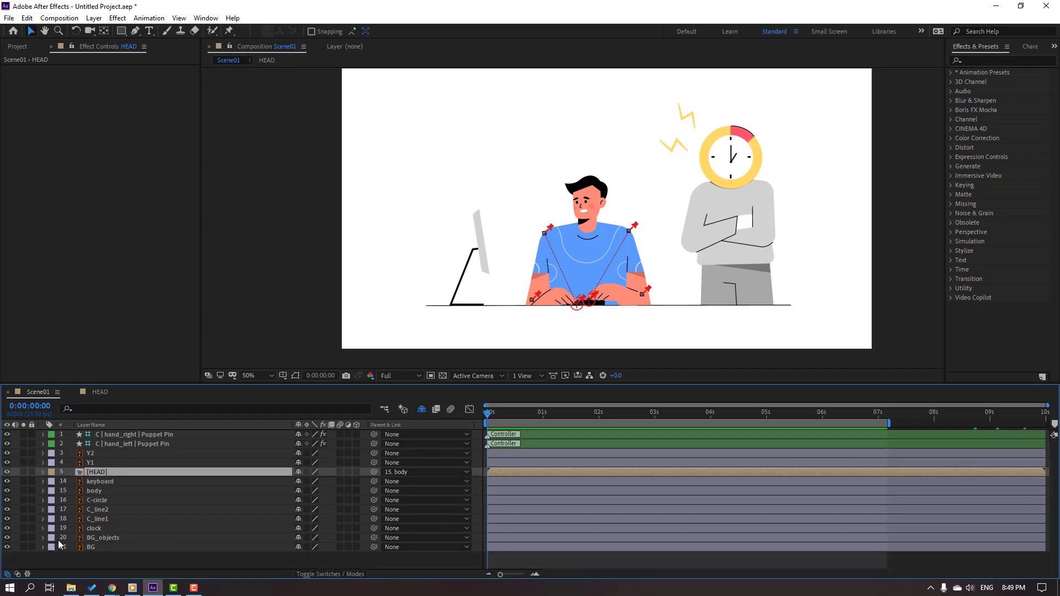
{"action": "left_click", "coordinate": [94, 529]}
{"action": "left_click", "coordinate": [7, 528]}
{"action": "left_click", "coordinate": [7, 529]}
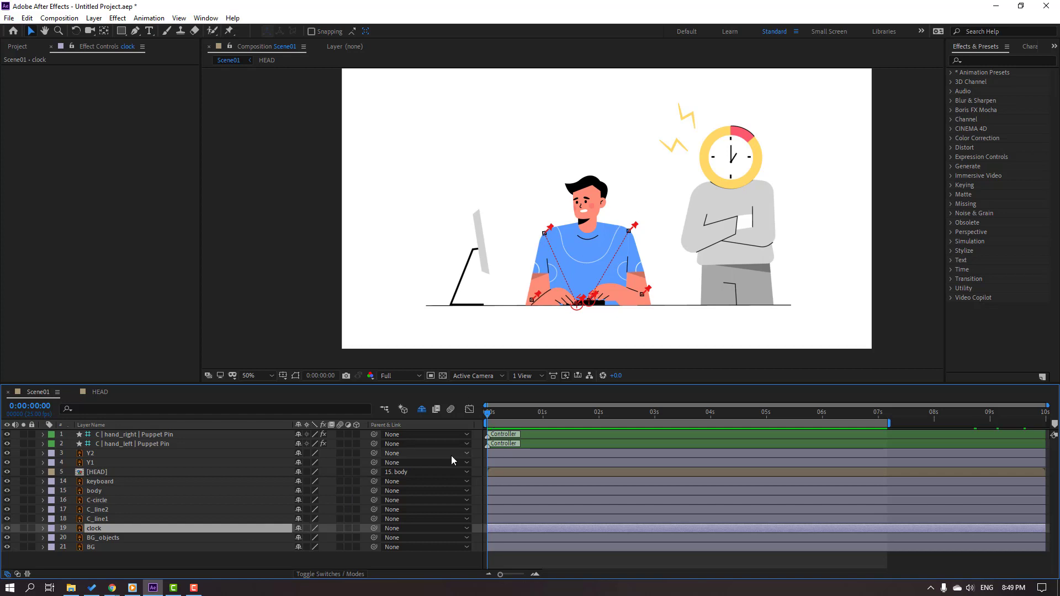
{"action": "key", "text": "p"}
{"action": "left_click", "coordinate": [71, 538]}
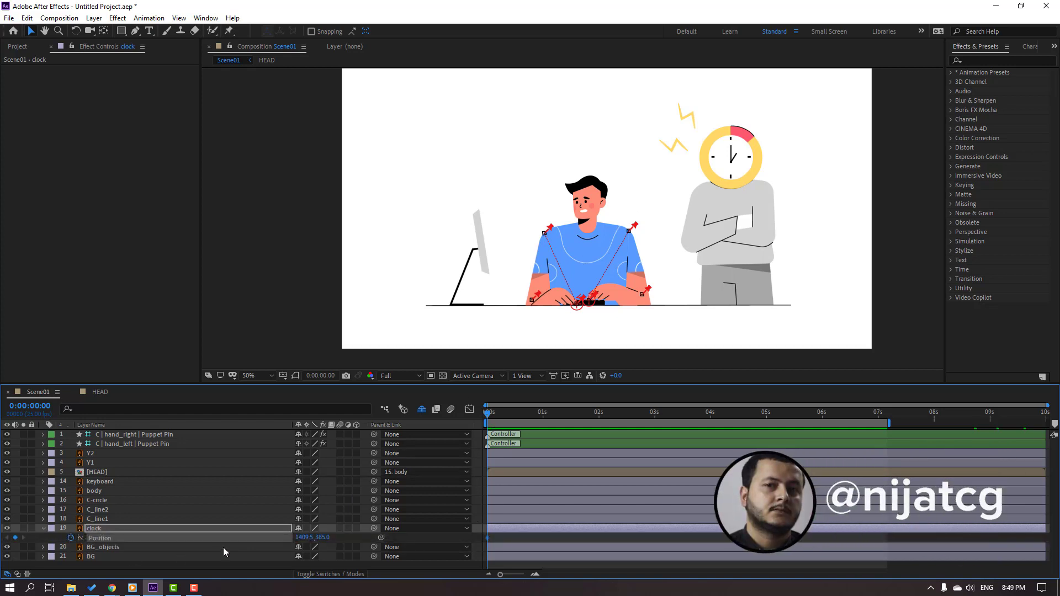
{"action": "key", "text": "shift+Page_Down"}
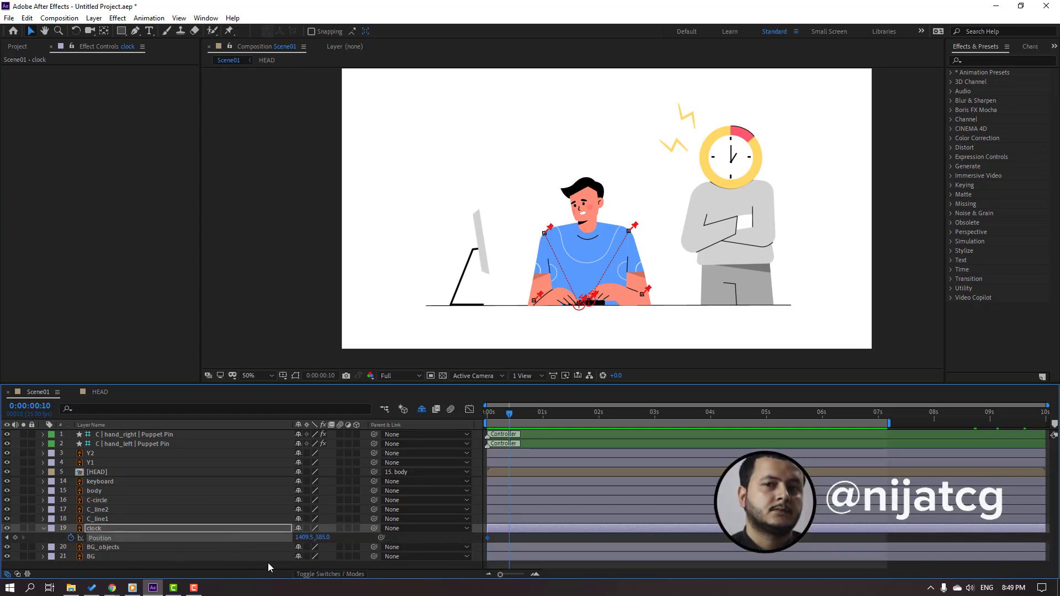
{"action": "left_click_drag", "start_coordinate": [323, 537], "coordinate": [337, 542]}
Copy the clock's first Position keyframe to 0:00:00:20 and apply Easy Ease to all three keyframes.
{"action": "key", "text": "shift+Page_Down"}
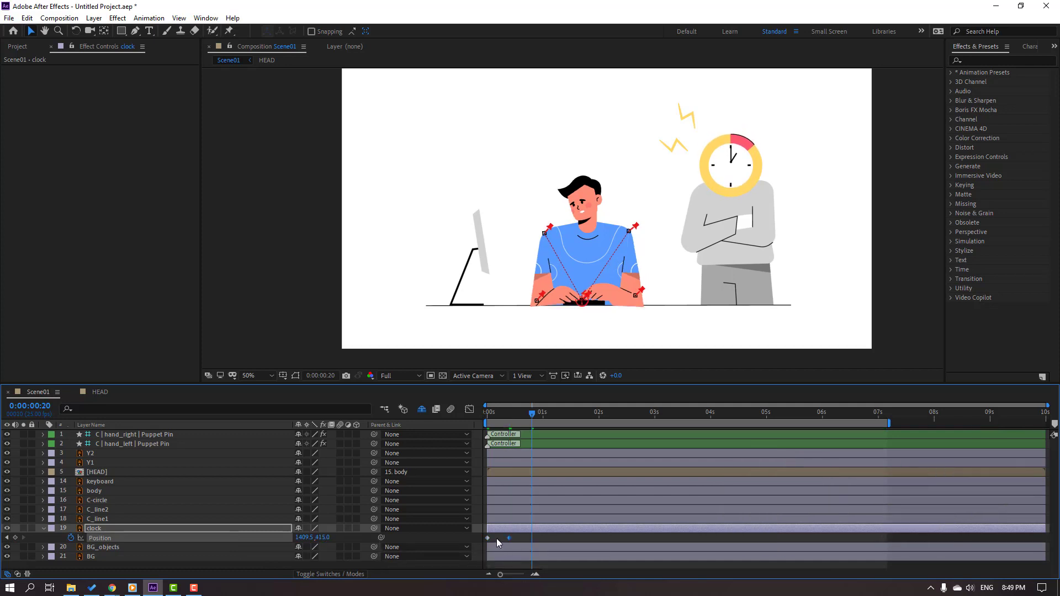
{"action": "key", "text": "ctrl+v"}
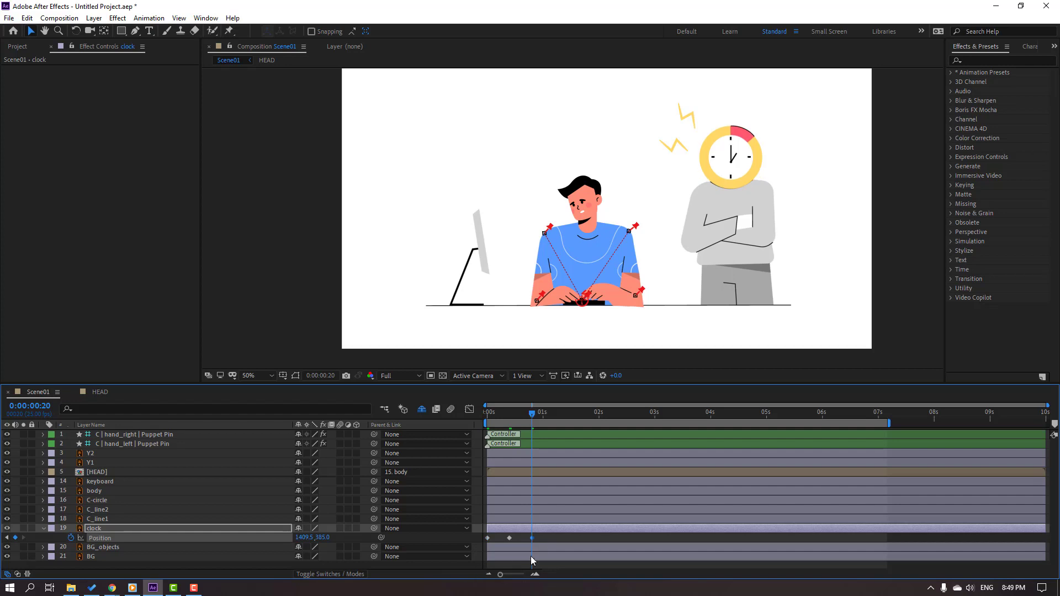
{"action": "left_click_drag", "start_coordinate": [549, 550], "coordinate": [486, 539]}
{"action": "right_click", "coordinate": [488, 538]}
{"action": "mouse_move", "coordinate": [575, 531]}
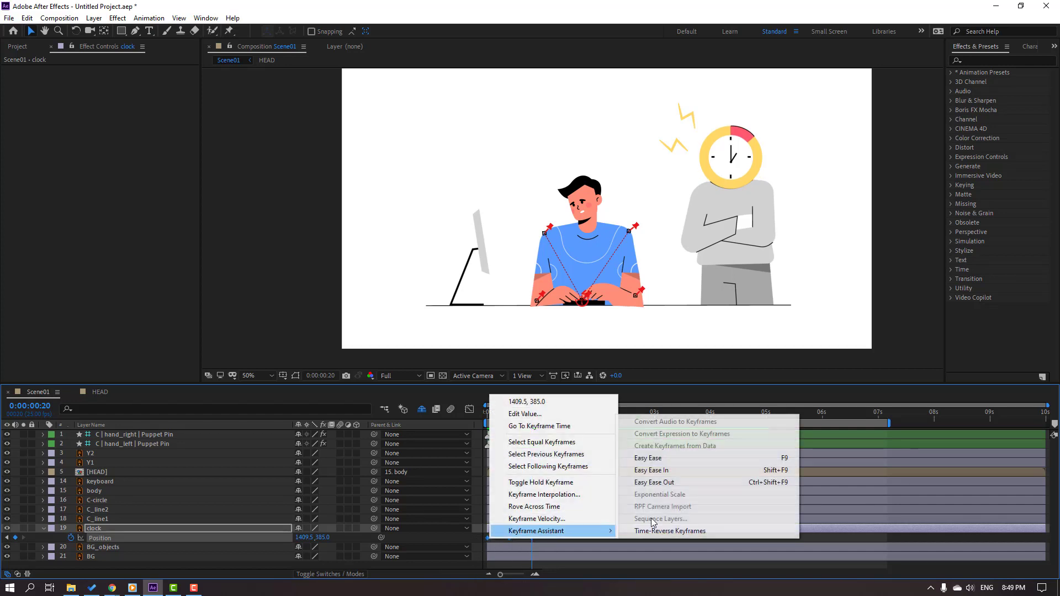
{"action": "left_click", "coordinate": [664, 457]}
{"action": "left_click", "coordinate": [594, 531]}
{"action": "key", "text": "space"}
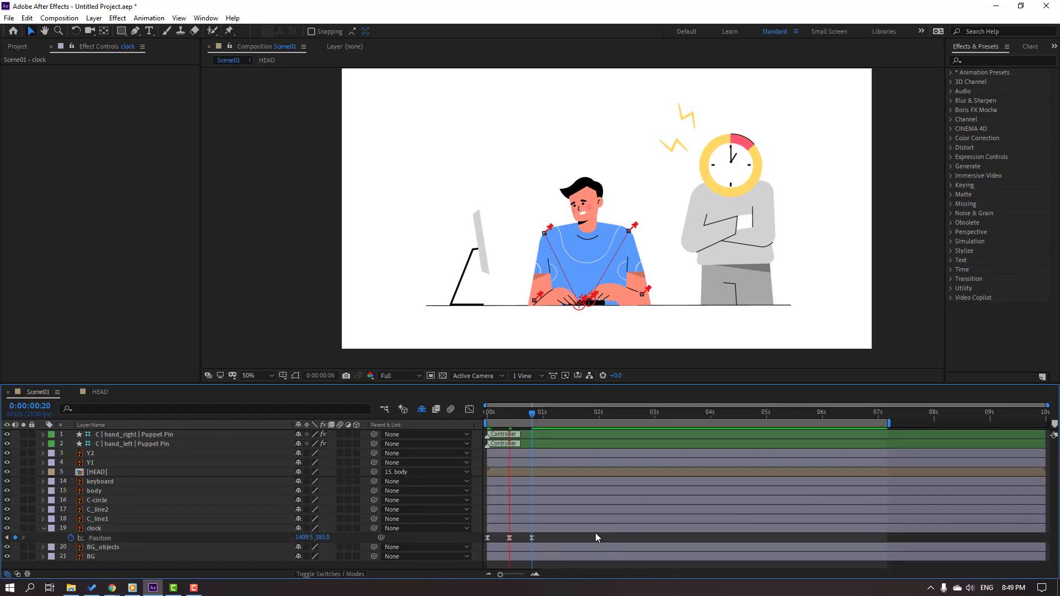
{"action": "key", "text": "space"}
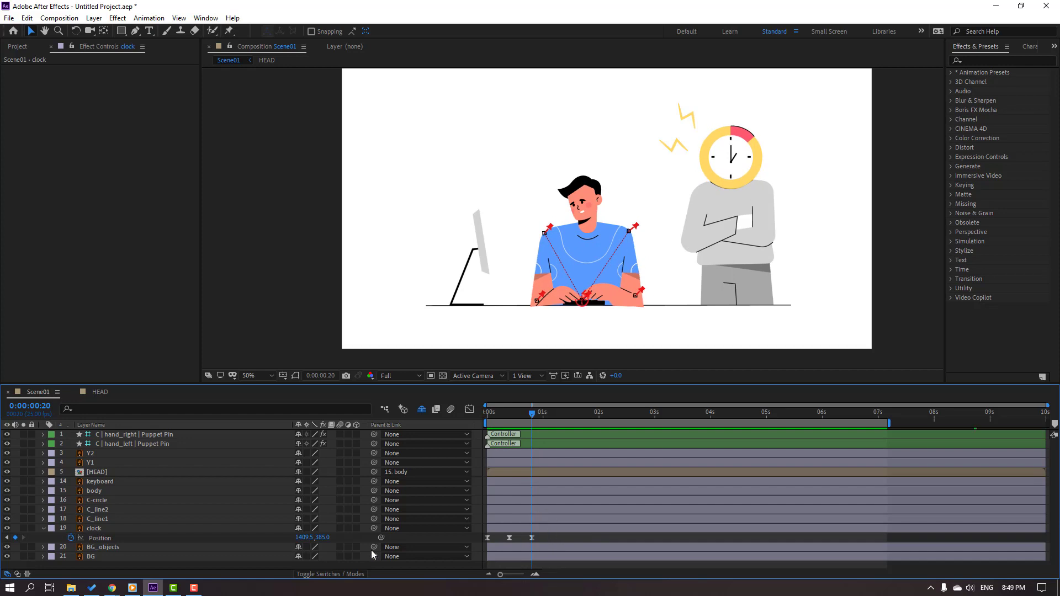
Loop the clock's Position with the expression loopOutDuration(type = "cycle", duration = 0) and preview it.
{"action": "left_click", "coordinate": [70, 538], "text": "alt"}
{"action": "left_click", "coordinate": [336, 547]}
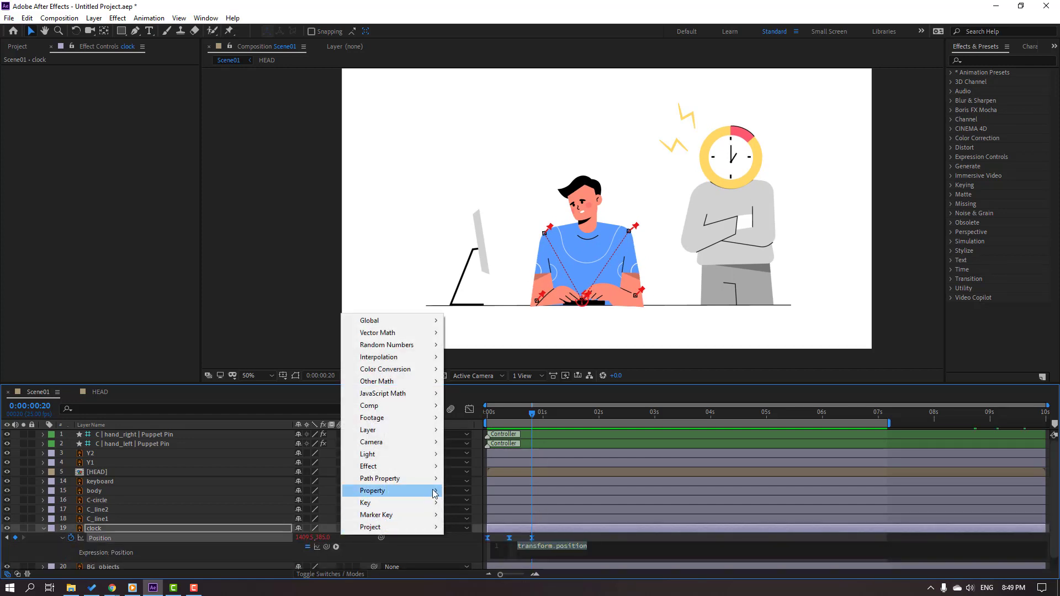
{"action": "mouse_move", "coordinate": [435, 493]}
{"action": "left_click", "coordinate": [533, 383]}
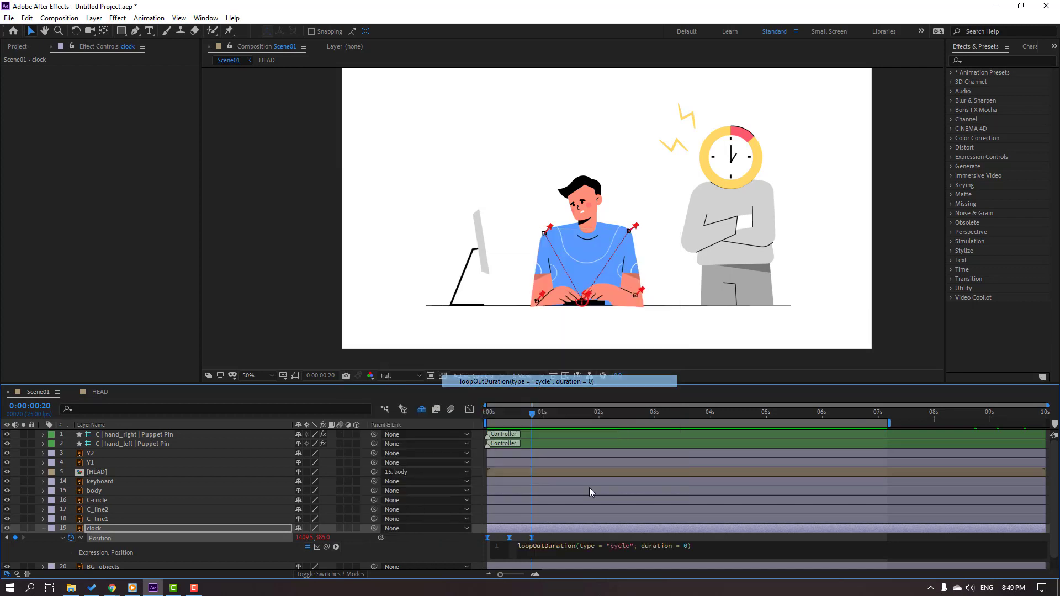
{"action": "left_click", "coordinate": [601, 541]}
{"action": "key", "text": "space"}
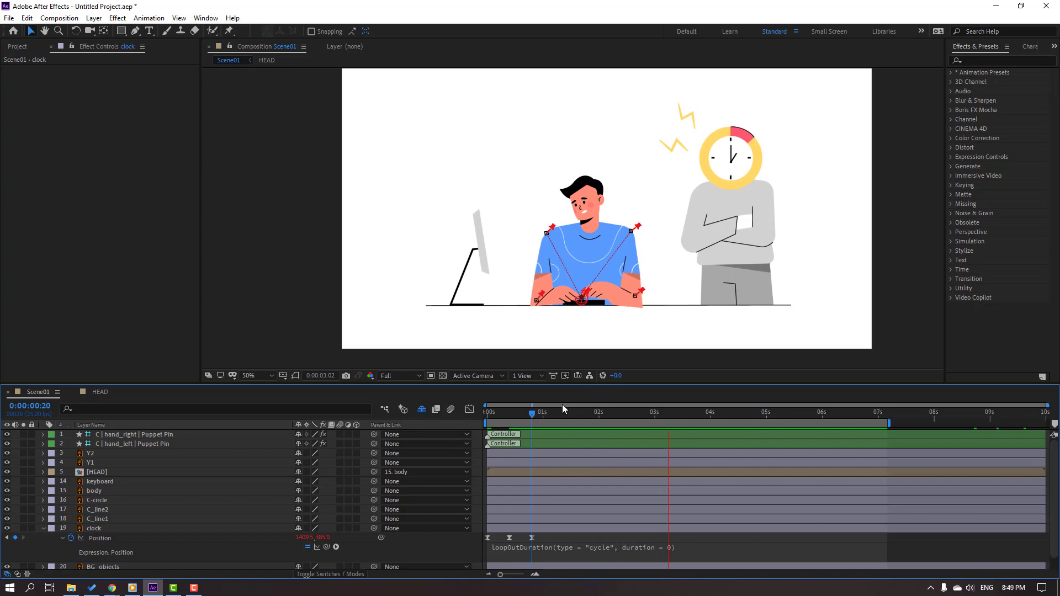
Parent the C_line1, C_line2 and C-circle layers to the clock layer and preview the movement.
{"action": "left_click_drag", "start_coordinate": [532, 413], "coordinate": [487, 413]}
{"action": "left_click", "coordinate": [100, 521]}
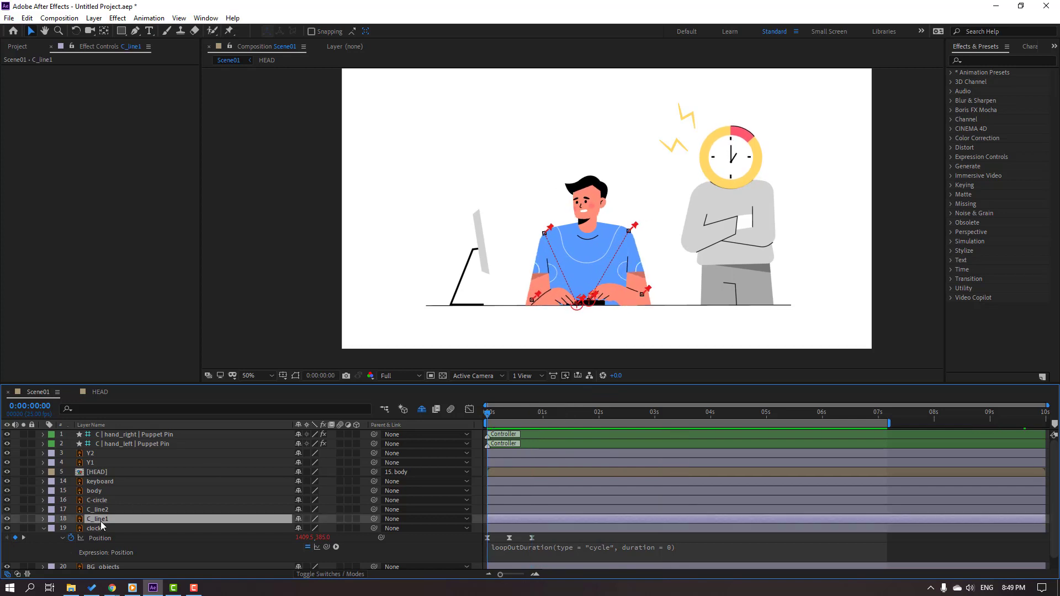
{"action": "left_click", "coordinate": [296, 376]}
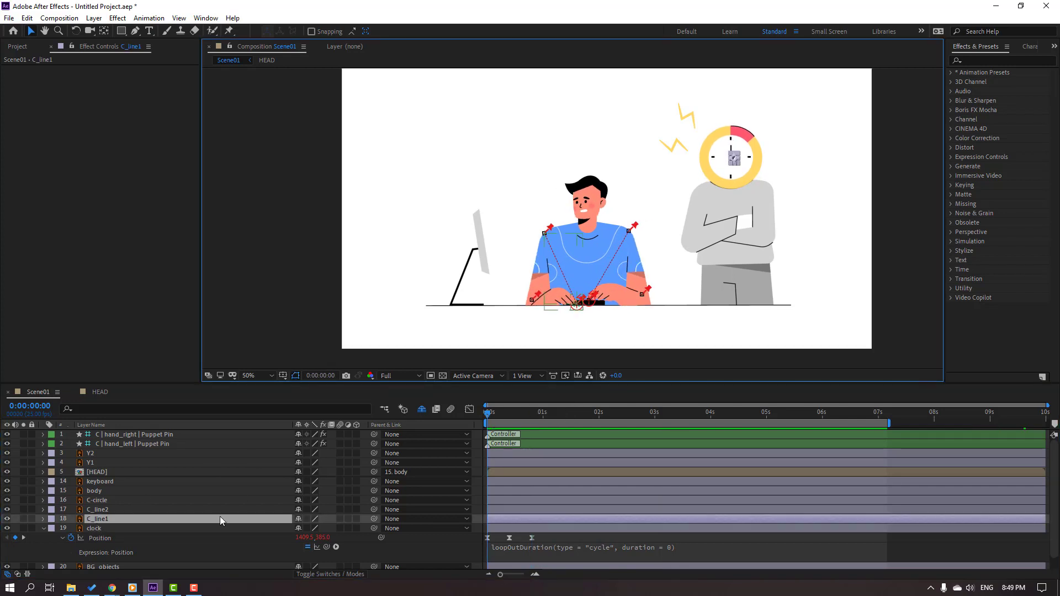
{"action": "left_click", "coordinate": [97, 511], "text": "ctrl"}
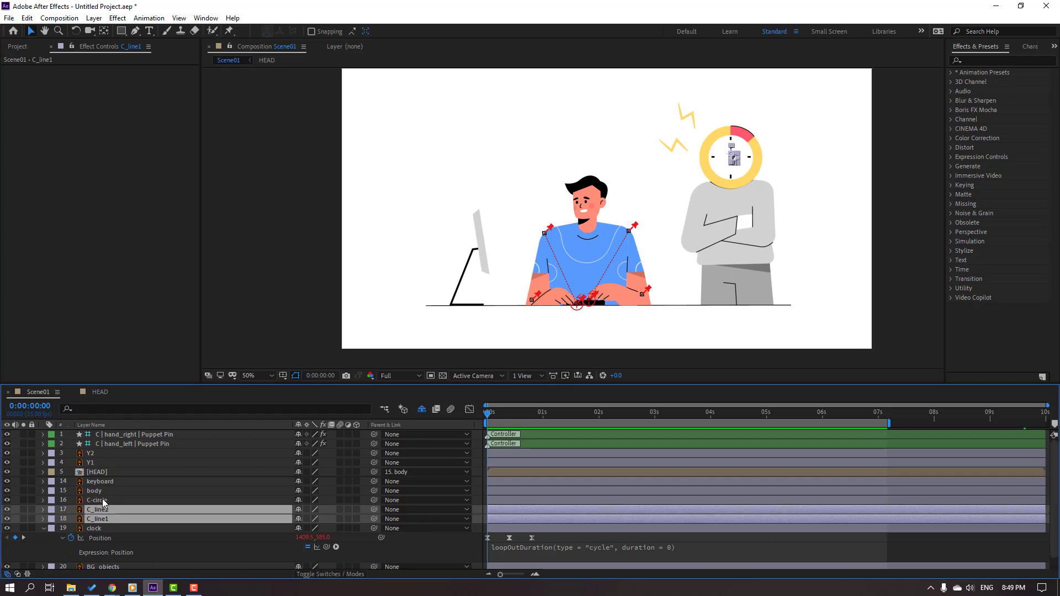
{"action": "left_click", "coordinate": [97, 501], "text": "ctrl"}
{"action": "left_click_drag", "start_coordinate": [374, 501], "coordinate": [94, 529]}
{"action": "left_click", "coordinate": [509, 561]}
{"action": "key", "text": "space"}
{"action": "left_click", "coordinate": [522, 413]}
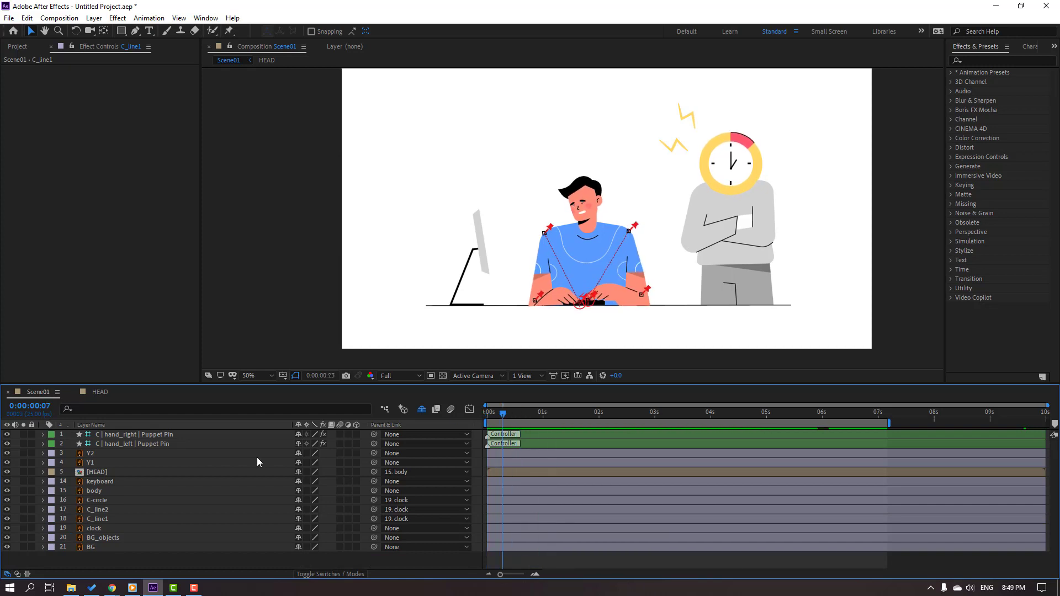
Move C_line2's anchor point to the lower end of the long clock hand at the dial's centre.
{"action": "left_click", "coordinate": [98, 510]}
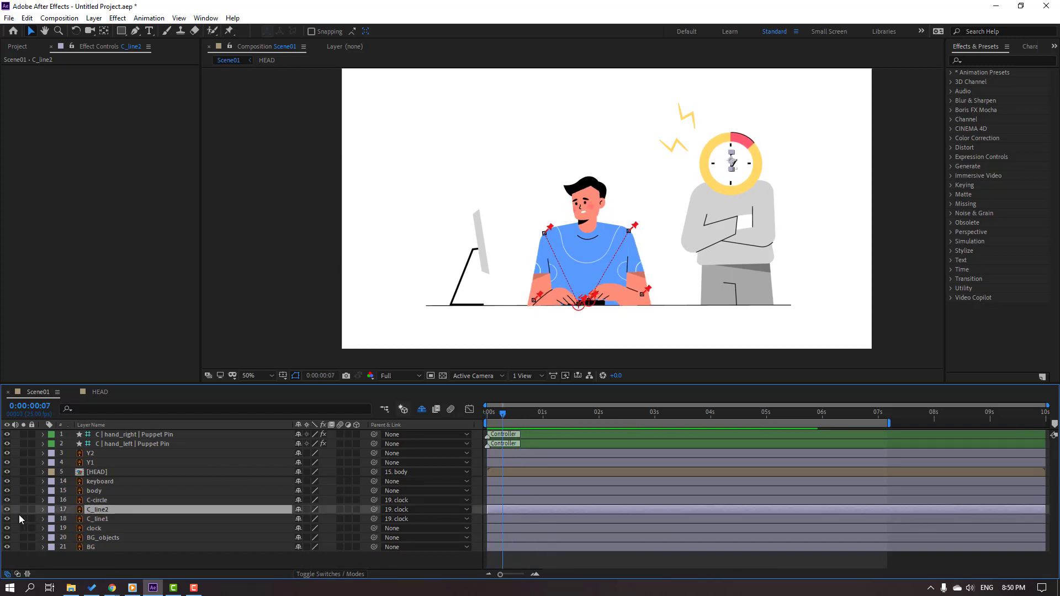
{"action": "scroll", "coordinate": [586, 254], "scroll_direction": "up", "scroll_amount": 1}
{"action": "left_click_drag", "start_coordinate": [872, 161], "coordinate": [541, 265]}
{"action": "scroll", "coordinate": [541, 266], "scroll_direction": "up", "scroll_amount": 2}
{"action": "left_click_drag", "start_coordinate": [537, 227], "coordinate": [581, 251]}
{"action": "scroll", "coordinate": [581, 248], "scroll_direction": "down", "scroll_amount": 1}
{"action": "scroll", "coordinate": [582, 252], "scroll_direction": "up", "scroll_amount": 1}
{"action": "key", "text": "y"}
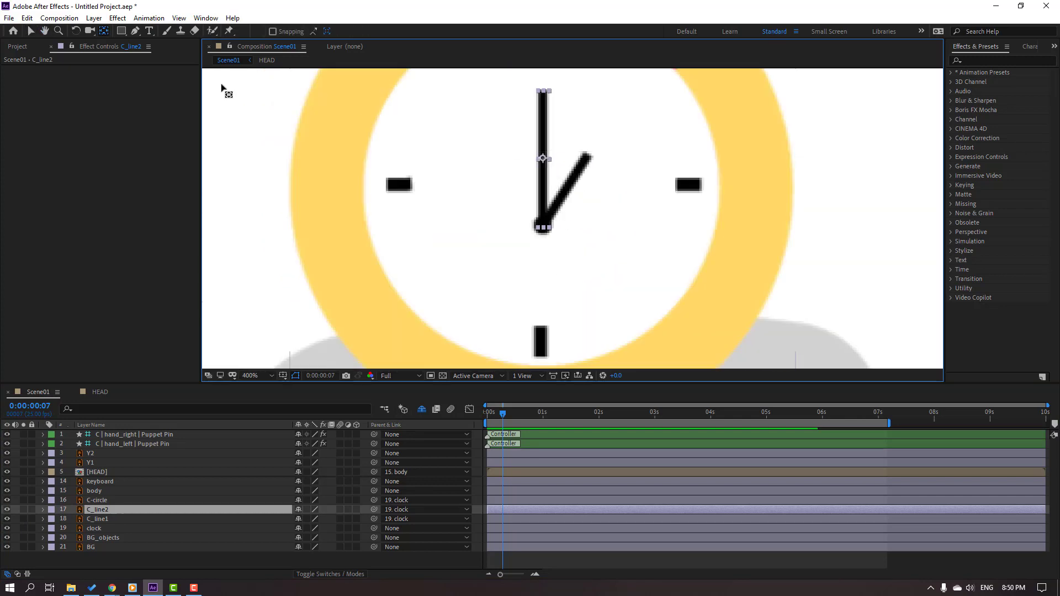
{"action": "left_click_drag", "start_coordinate": [543, 172], "coordinate": [544, 221]}
{"action": "key", "text": "v"}
Keyframe C_line2's Rotation from 0 at 0:00:00:00 to one full turn at 0:00:07:04 and preview it.
{"action": "left_click_drag", "start_coordinate": [503, 417], "coordinate": [487, 416]}
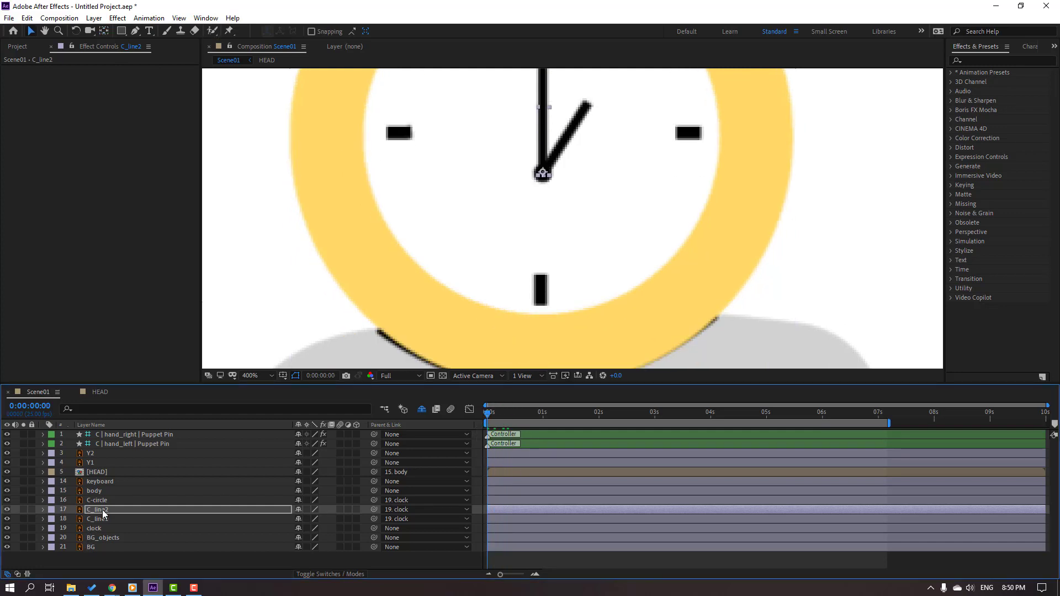
{"action": "key", "text": "r"}
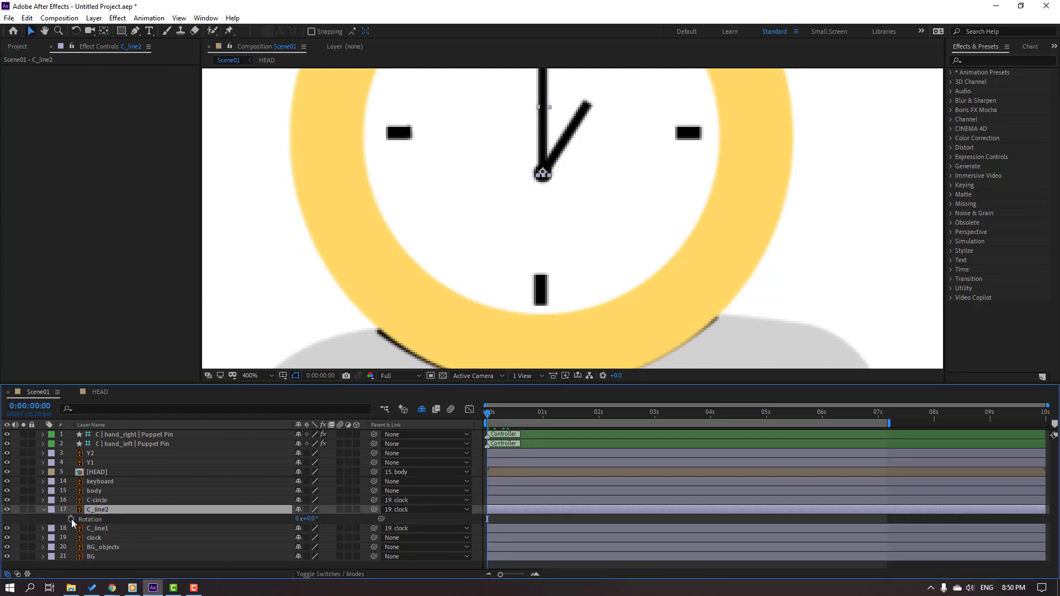
{"action": "left_click", "coordinate": [71, 519]}
{"action": "left_click_drag", "start_coordinate": [618, 413], "coordinate": [887, 414]}
{"action": "left_click", "coordinate": [298, 519]}
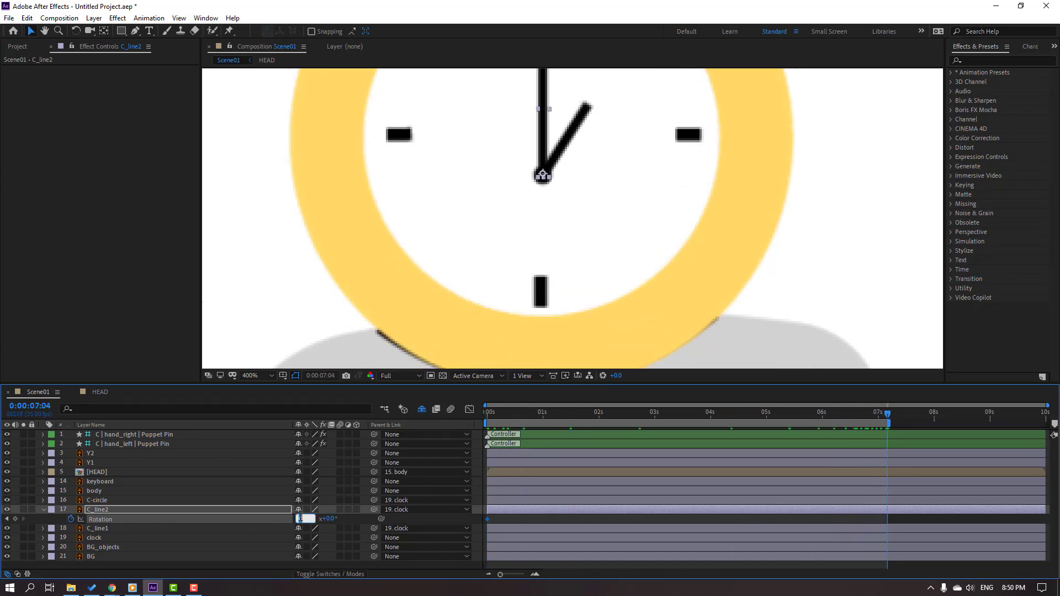
{"action": "type", "text": "1"}
{"action": "key", "text": "Return"}
{"action": "key", "text": "space"}
{"action": "scroll", "coordinate": [408, 254], "scroll_direction": "down", "scroll_amount": 1}
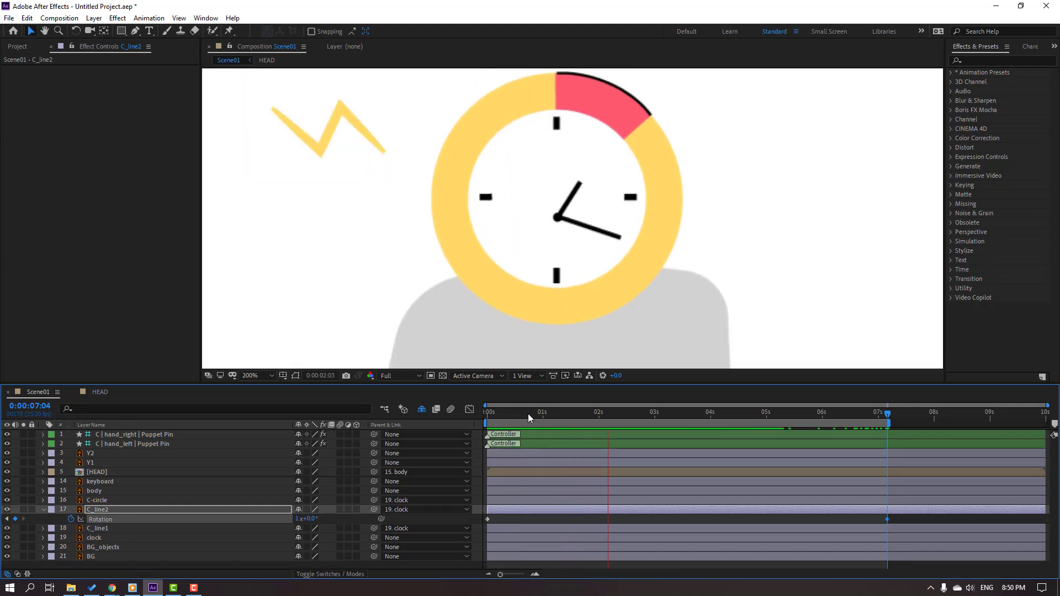
{"action": "key", "text": "space"}
Move C_line1's anchor point to the lower end of the short clock hand at the dial's centre.
{"action": "left_click", "coordinate": [95, 529]}
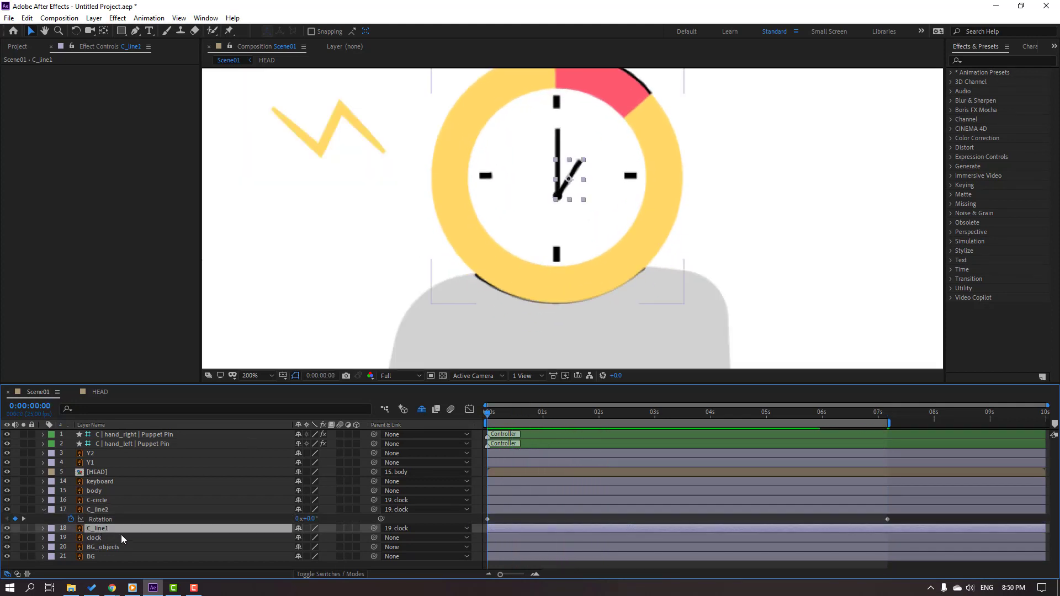
{"action": "key", "text": "y"}
{"action": "key", "text": "period"}
{"action": "left_click_drag", "start_coordinate": [567, 143], "coordinate": [543, 173]}
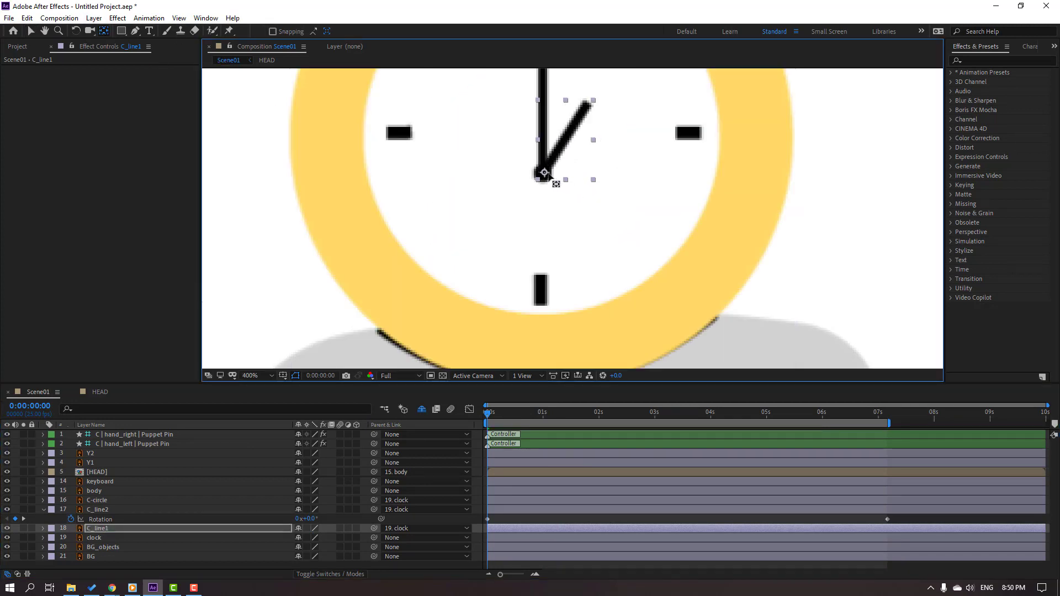
{"action": "left_click", "coordinate": [31, 32]}
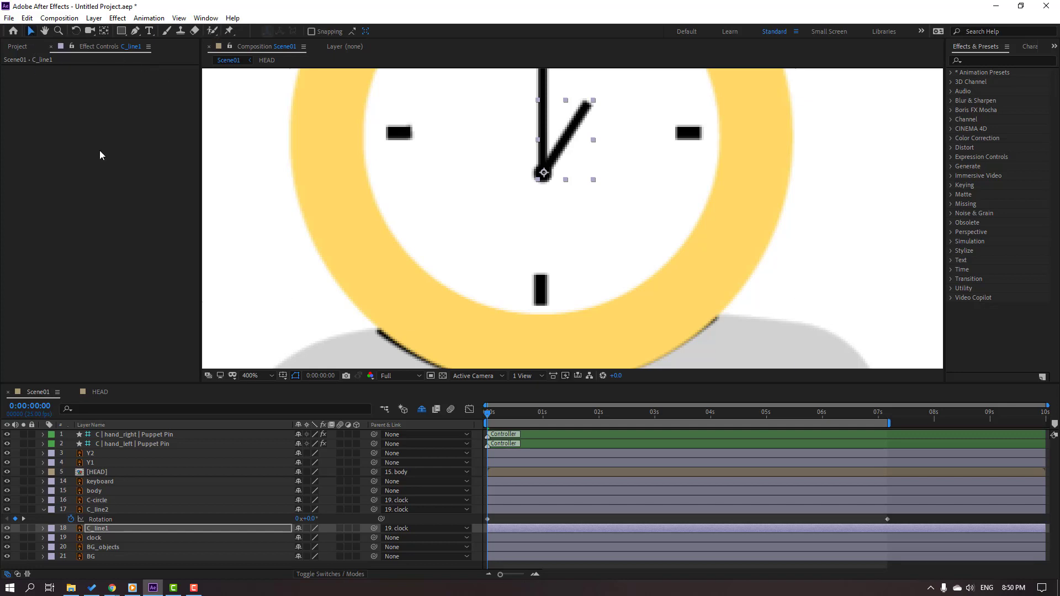
Keyframe C_line1's Rotation from 0 at 0:00:00:00 to one full turn at 0:00:07:04 and preview it.
{"action": "key", "text": "r"}
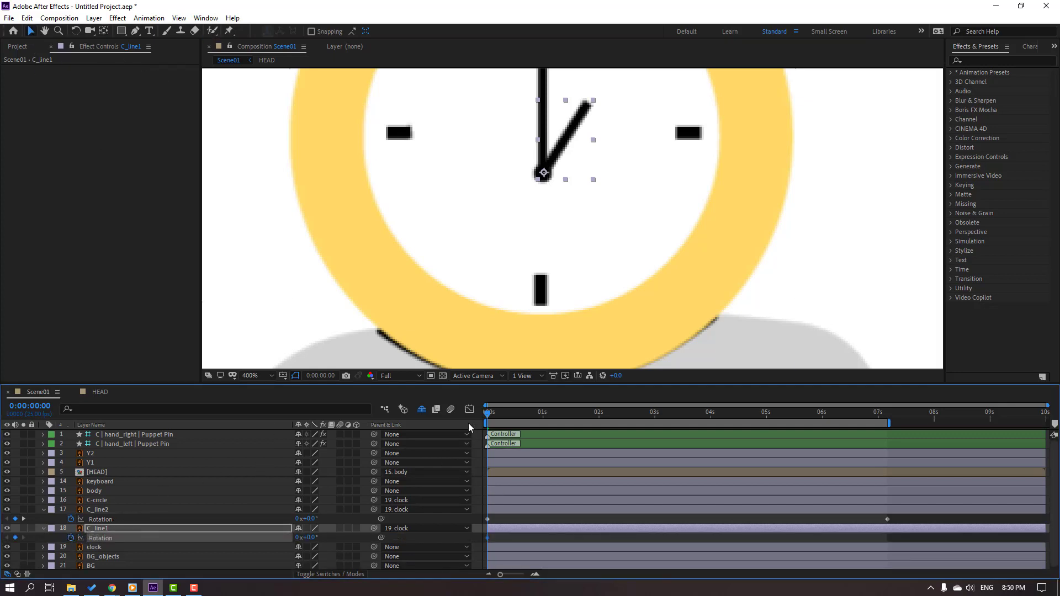
{"action": "left_click_drag", "start_coordinate": [508, 421], "coordinate": [887, 422]}
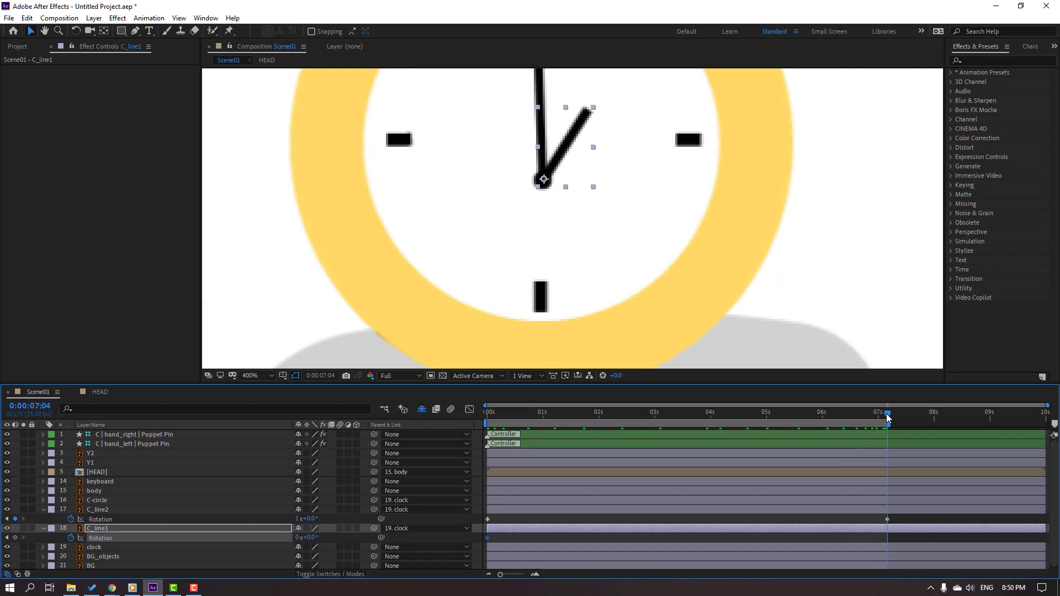
{"action": "left_click", "coordinate": [297, 537]}
{"action": "type", "text": "1"}
{"action": "key", "text": "Return"}
{"action": "key", "text": "space"}
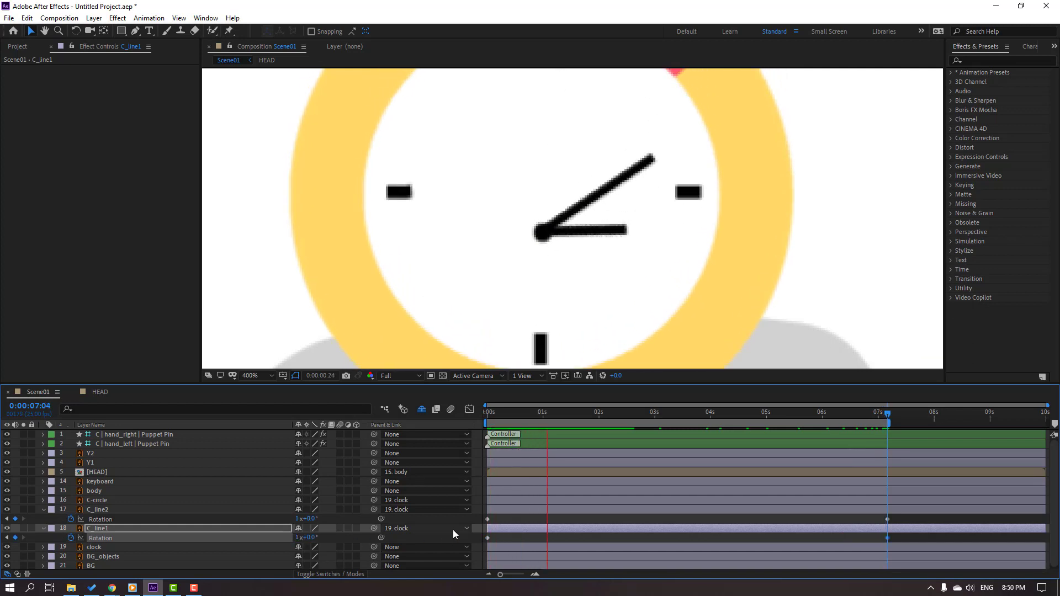
{"action": "key", "text": "space"}
Apply Easy Ease to all Rotation keyframes of C_line2 and C_line1.
{"action": "left_click_drag", "start_coordinate": [914, 520], "coordinate": [482, 548]}
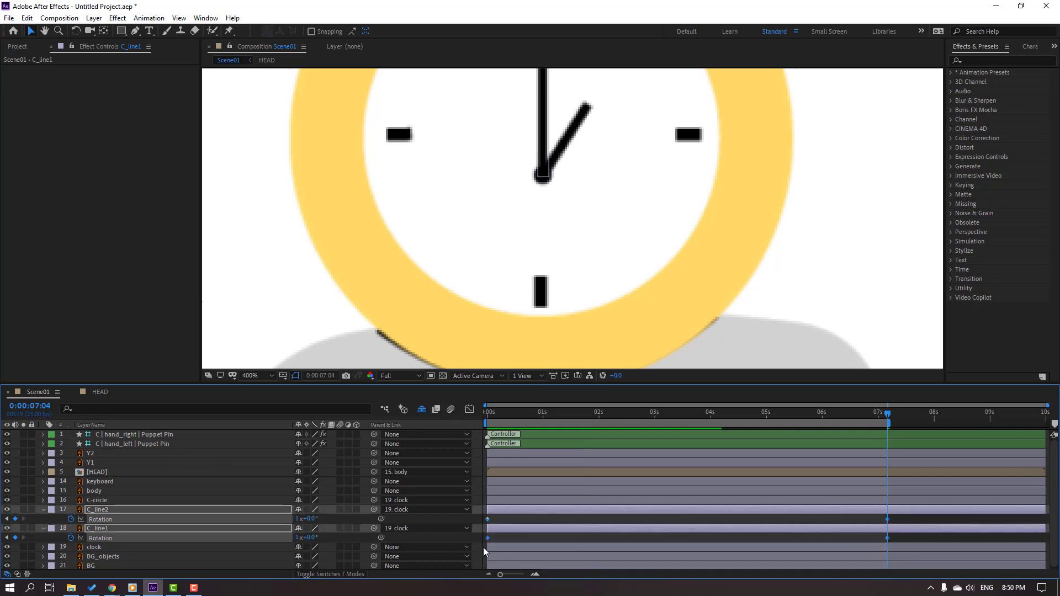
{"action": "right_click", "coordinate": [487, 538]}
{"action": "mouse_move", "coordinate": [552, 531]}
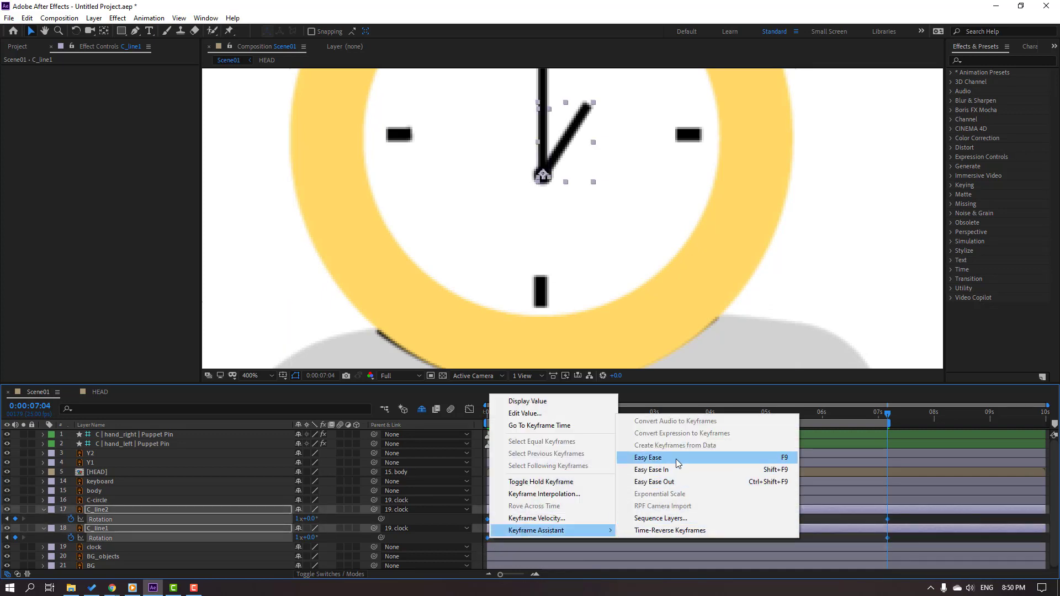
{"action": "left_click", "coordinate": [676, 458]}
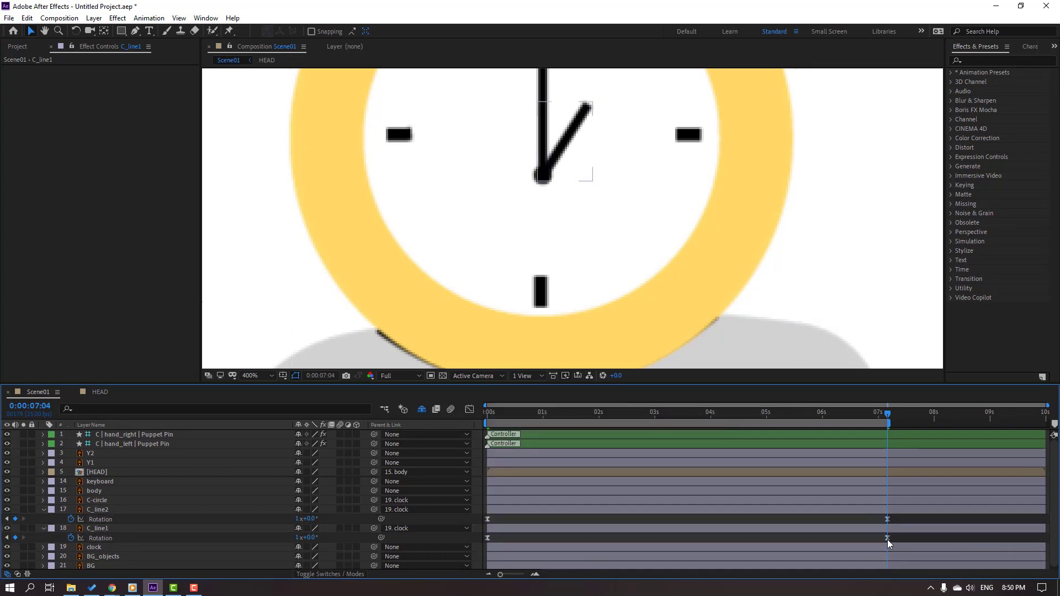
Move C_line1's last Rotation keyframe earlier to about 4.5 seconds and preview the whole scene.
{"action": "left_click", "coordinate": [888, 539]}
{"action": "left_click_drag", "start_coordinate": [886, 539], "coordinate": [739, 538]}
{"action": "key", "text": "space"}
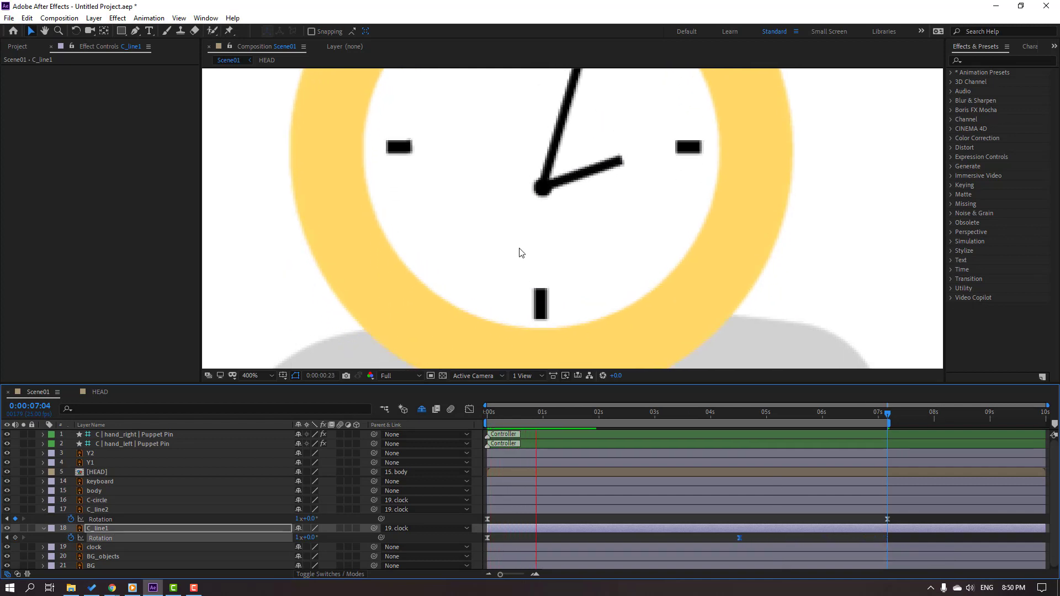
{"action": "scroll", "coordinate": [518, 251], "scroll_direction": "down", "scroll_amount": 6}
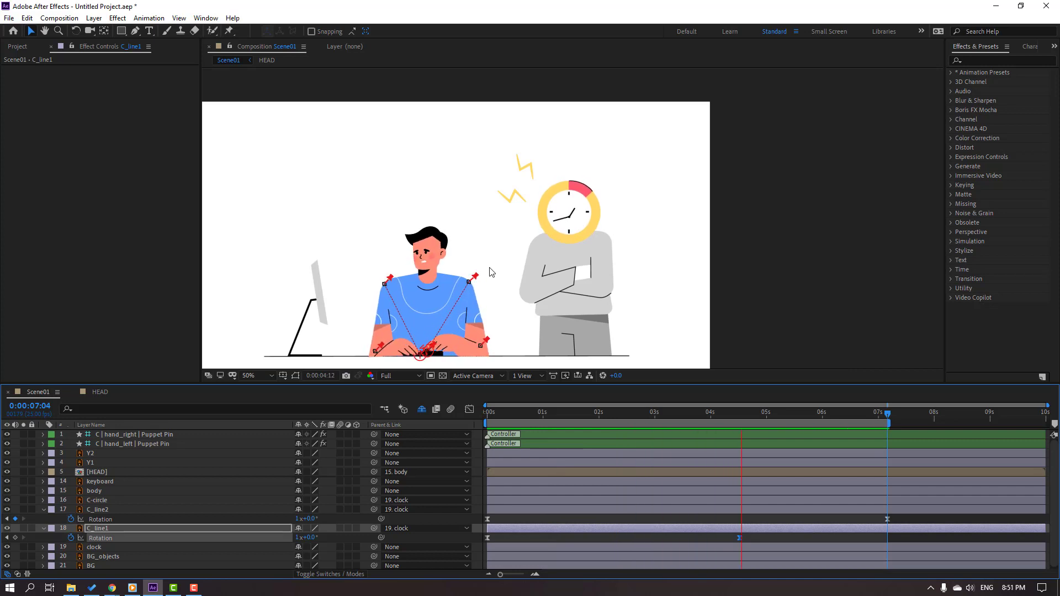
{"action": "scroll", "coordinate": [586, 264], "scroll_direction": "down", "scroll_amount": 2}
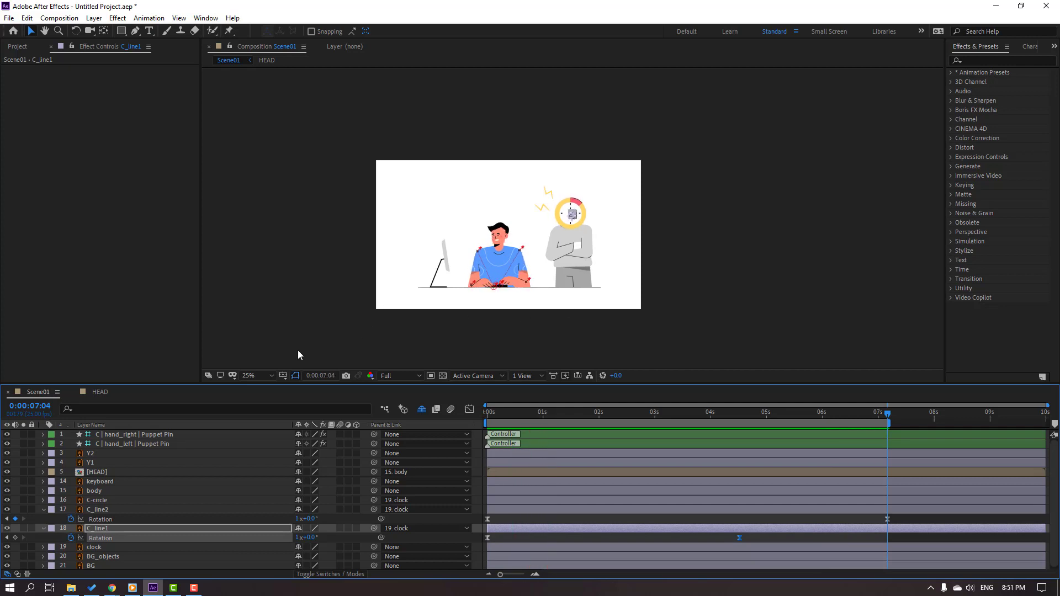
{"action": "left_click", "coordinate": [256, 375]}
{"action": "left_click", "coordinate": [271, 410]}
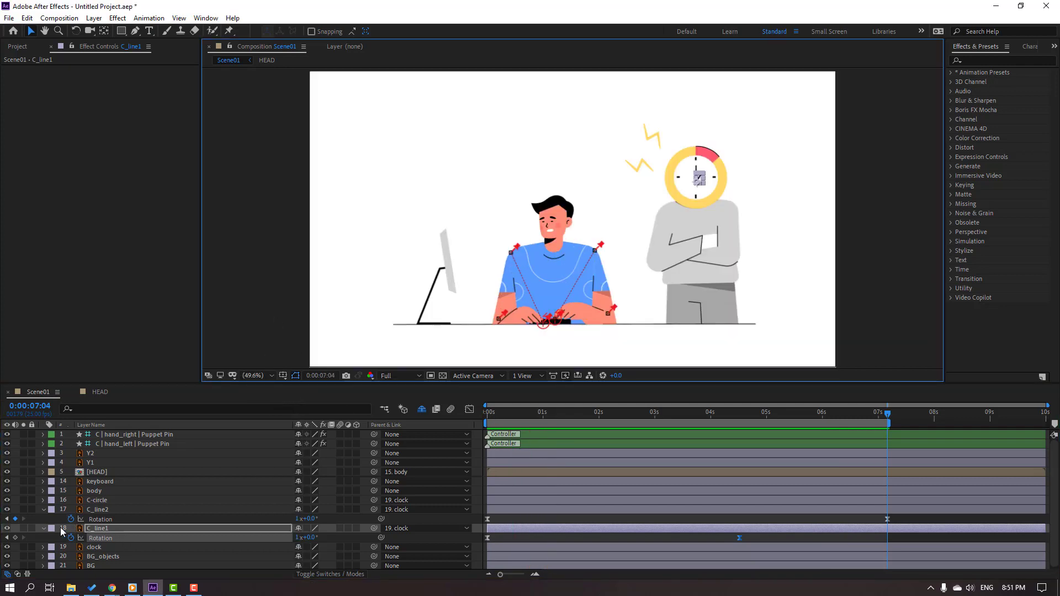
Draw an open zigzag mask path along the middle of the upper lightning bolt on layer Y1.
{"action": "key", "text": "u"}
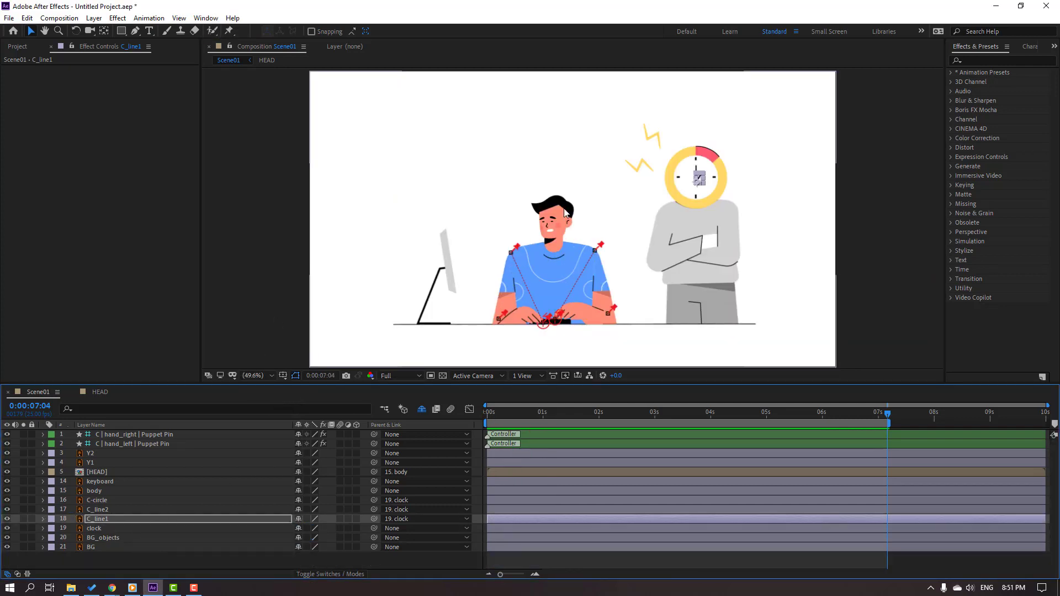
{"action": "left_click", "coordinate": [655, 137]}
{"action": "left_click_drag", "start_coordinate": [664, 150], "coordinate": [673, 213]}
{"action": "scroll", "coordinate": [673, 214], "scroll_direction": "up", "scroll_amount": 4}
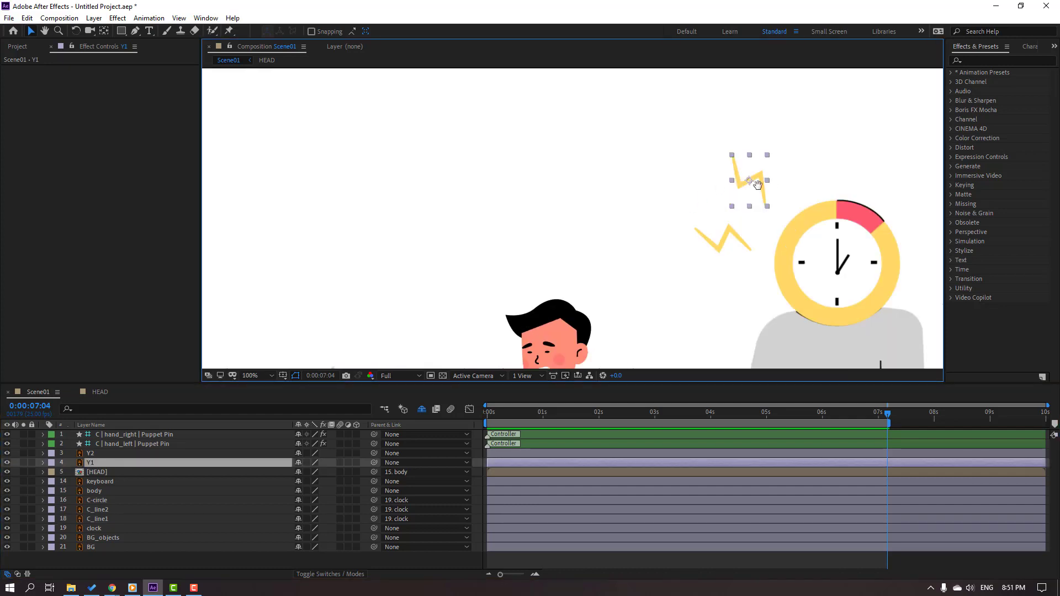
{"action": "left_click", "coordinate": [136, 32]}
{"action": "left_click", "coordinate": [529, 123]}
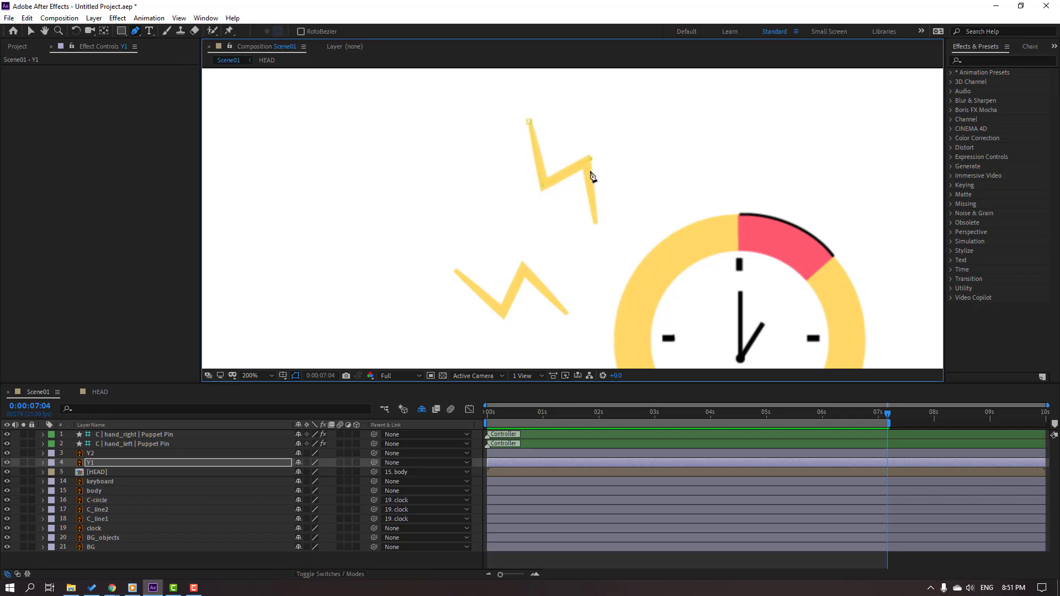
{"action": "key", "text": "v"}
Delete layer Y2 and apply the Stroke effect to layer Y1.
{"action": "left_click", "coordinate": [91, 454]}
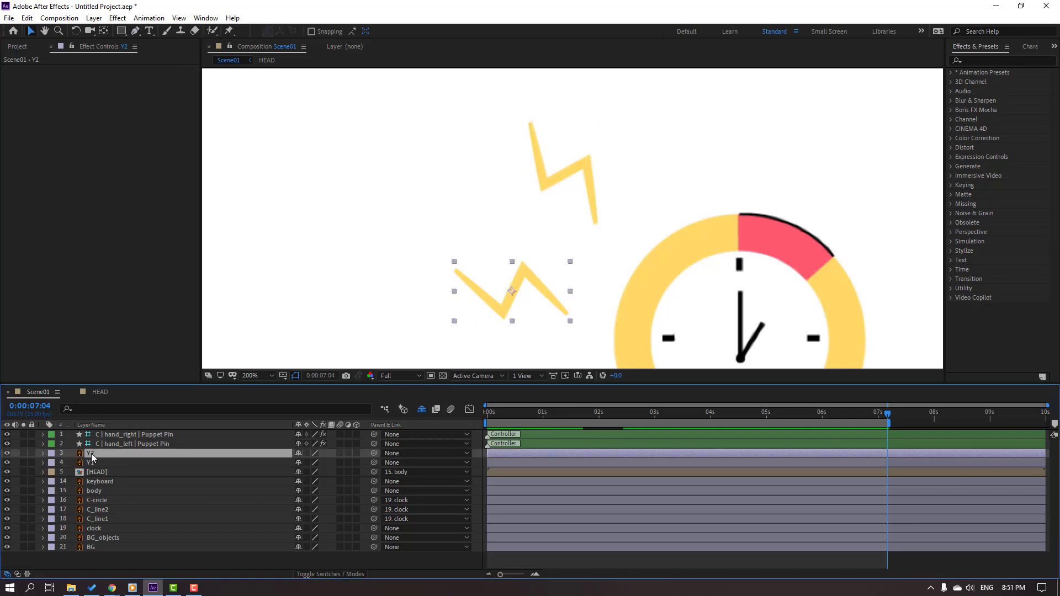
{"action": "key", "text": "Delete"}
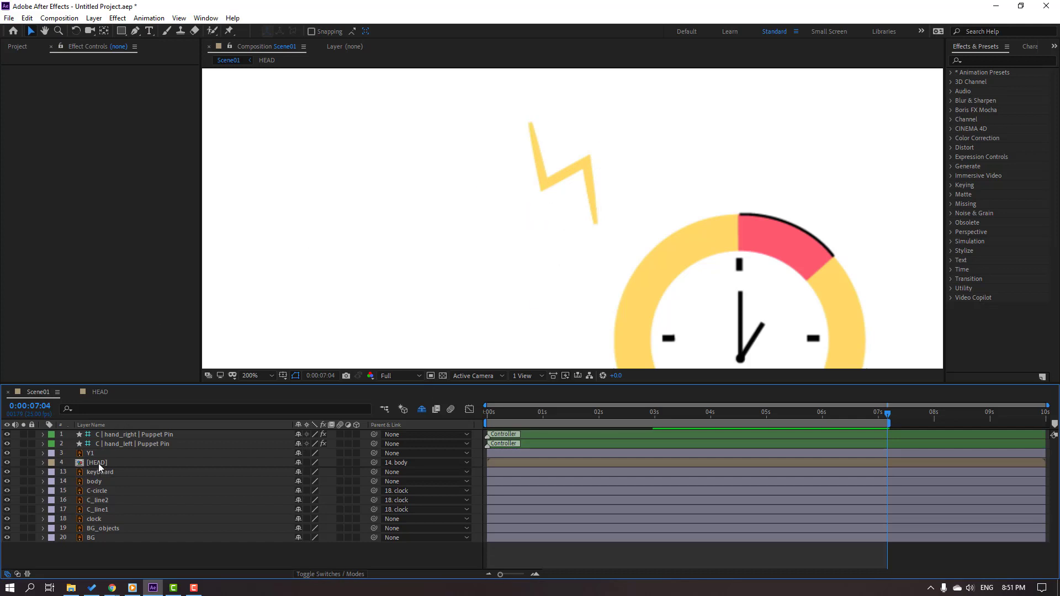
{"action": "left_click", "coordinate": [277, 455]}
{"action": "left_click", "coordinate": [973, 61]}
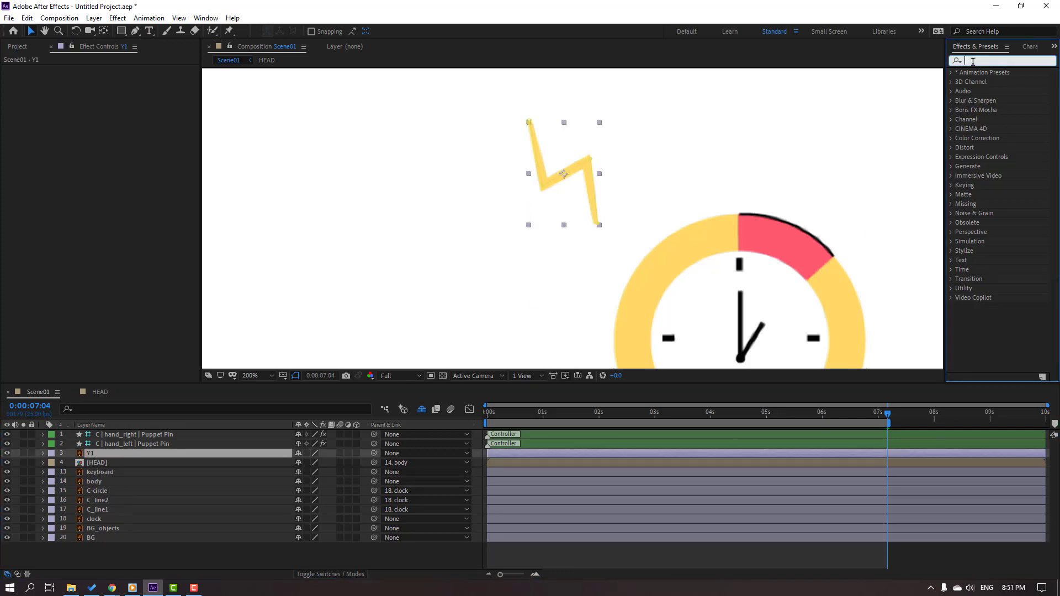
{"action": "type", "text": "stroke"}
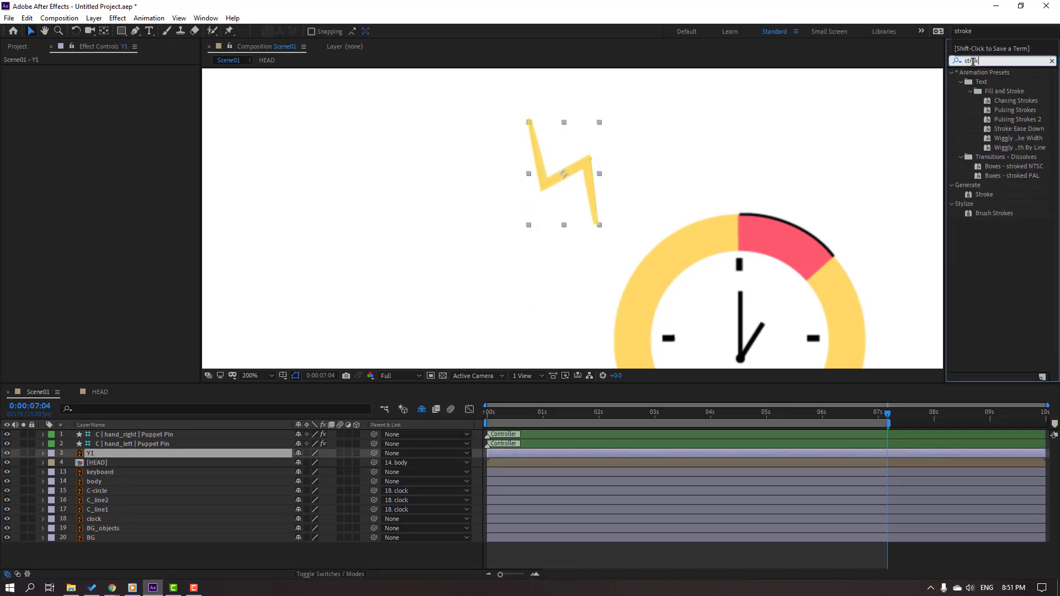
{"action": "mouse_move", "coordinate": [984, 195]}
{"action": "left_mouse_down"}
{"action": "mouse_move", "coordinate": [223, 392]}
{"action": "mouse_move", "coordinate": [98, 458]}
{"action": "left_mouse_up"}
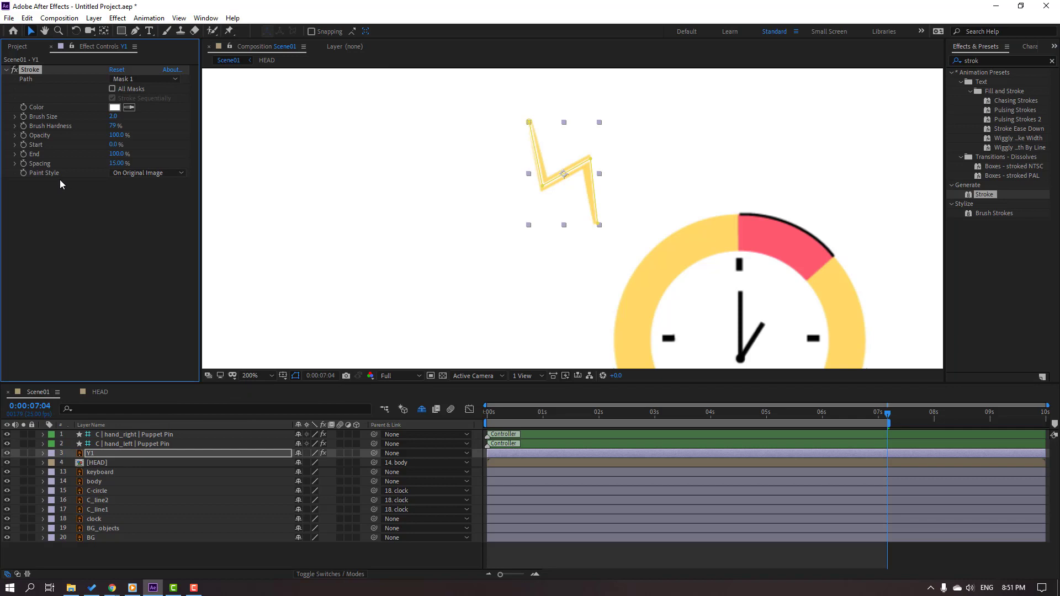
Set Y1's Stroke Paint Style to Reveal Original Image and its Brush Size to 12.7.
{"action": "left_click", "coordinate": [150, 174]}
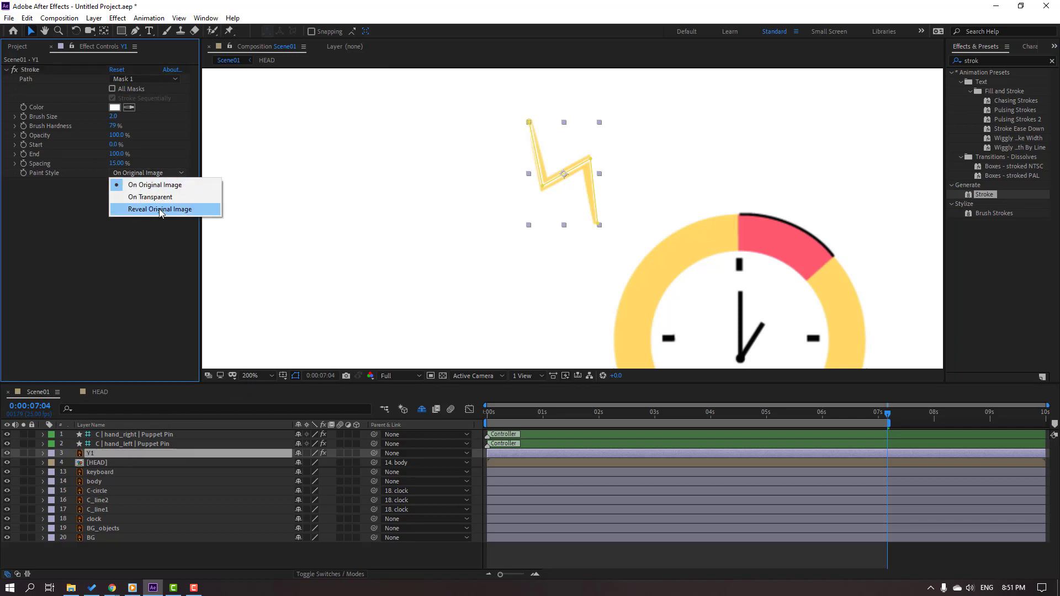
{"action": "left_click", "coordinate": [192, 214]}
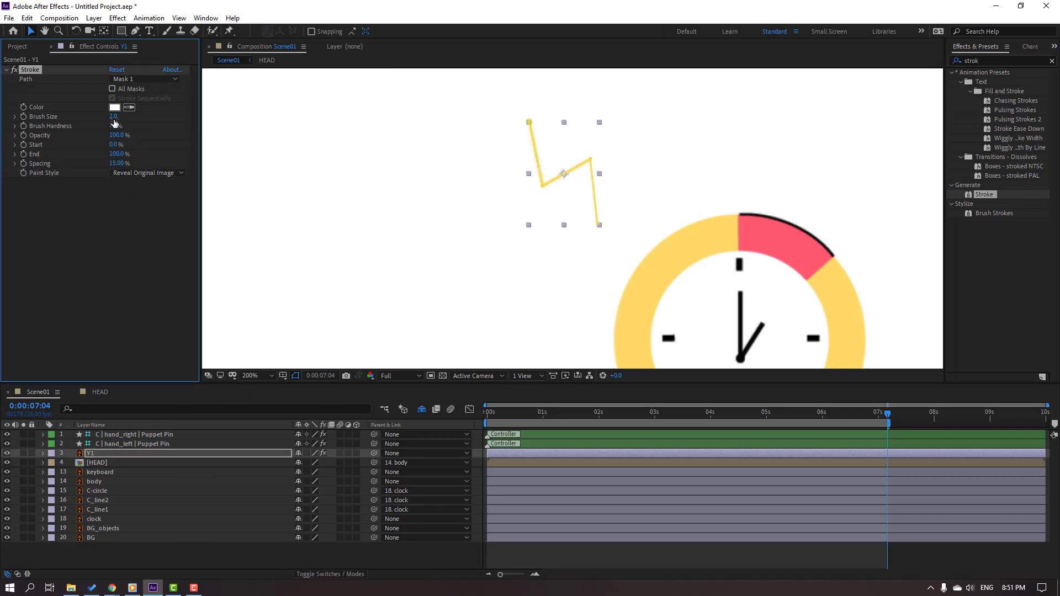
{"action": "left_click_drag", "start_coordinate": [124, 118], "coordinate": [154, 118]}
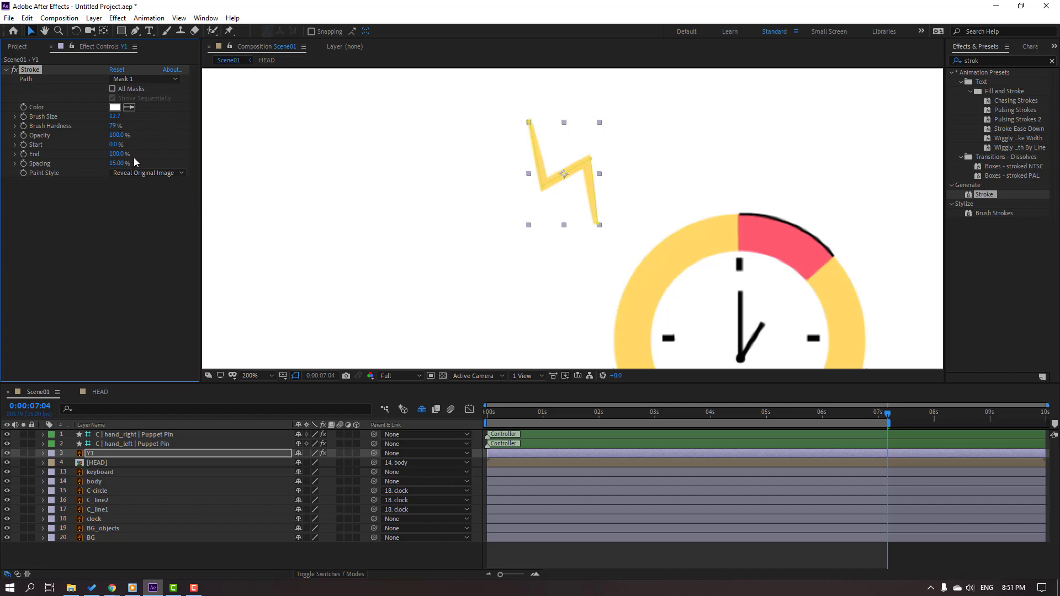
Keyframe Y1's Stroke End from 0% at 0:00:00:00 to 100% at 0:00:00:12 and preview it.
{"action": "left_click", "coordinate": [115, 154]}
{"action": "type", "text": "0"}
{"action": "key", "text": "Return"}
{"action": "left_click_drag", "start_coordinate": [532, 411], "coordinate": [475, 412]}
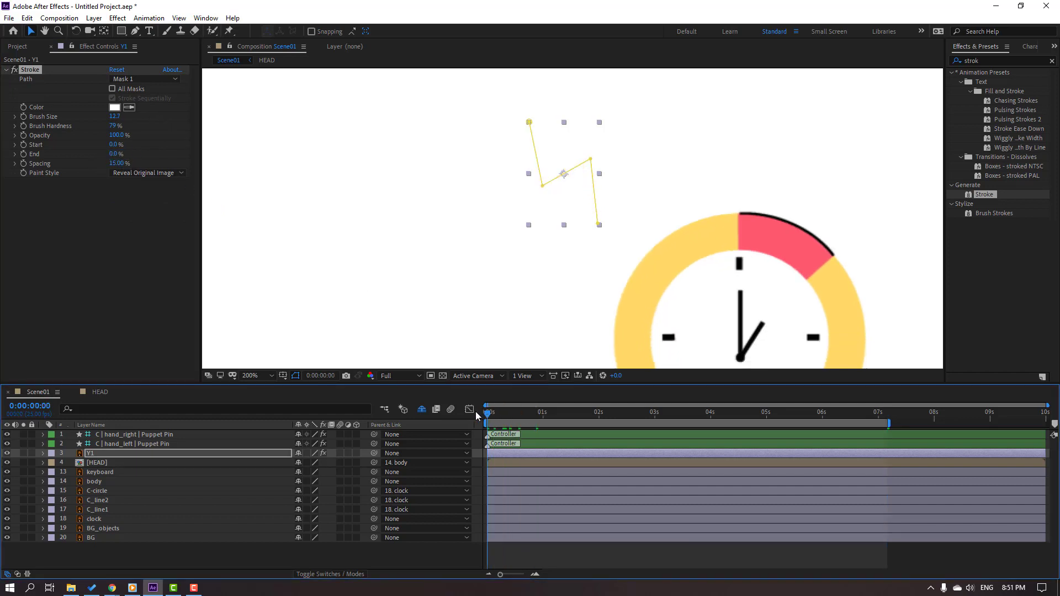
{"action": "left_click", "coordinate": [25, 155]}
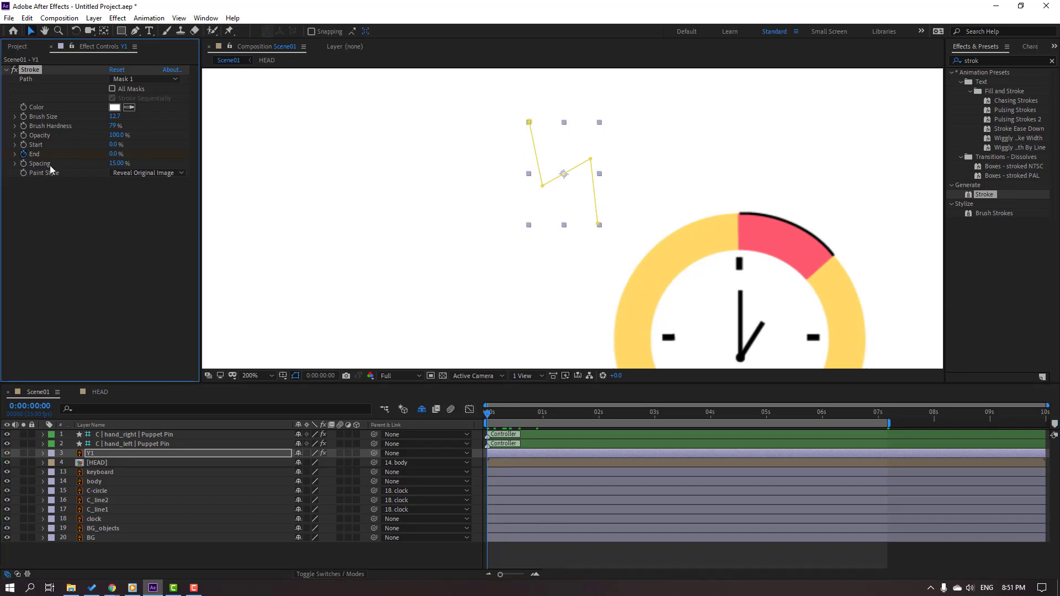
{"action": "key", "text": "space"}
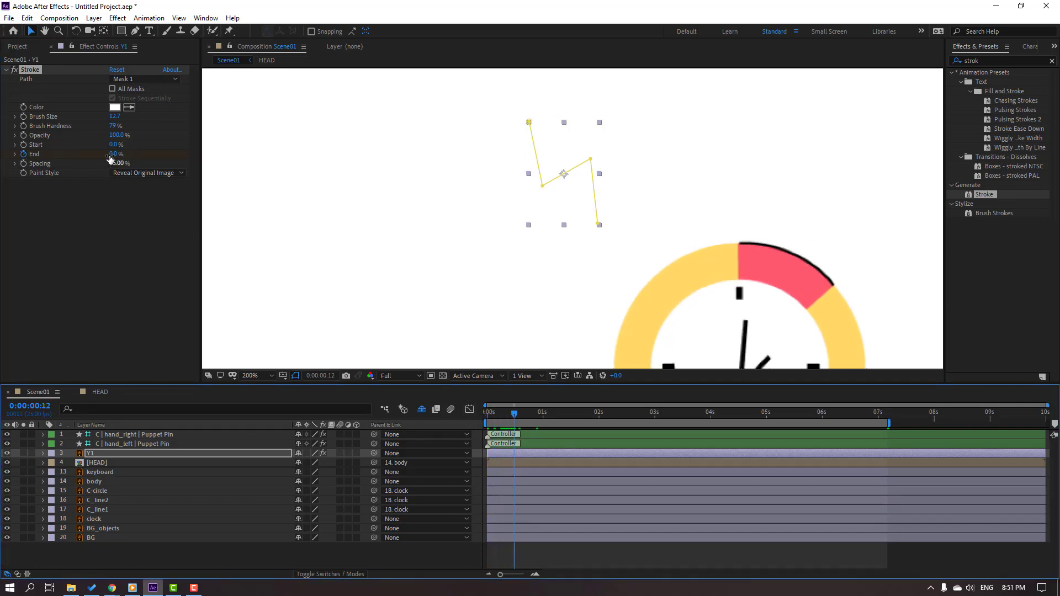
{"action": "left_click_drag", "start_coordinate": [115, 155], "coordinate": [202, 148]}
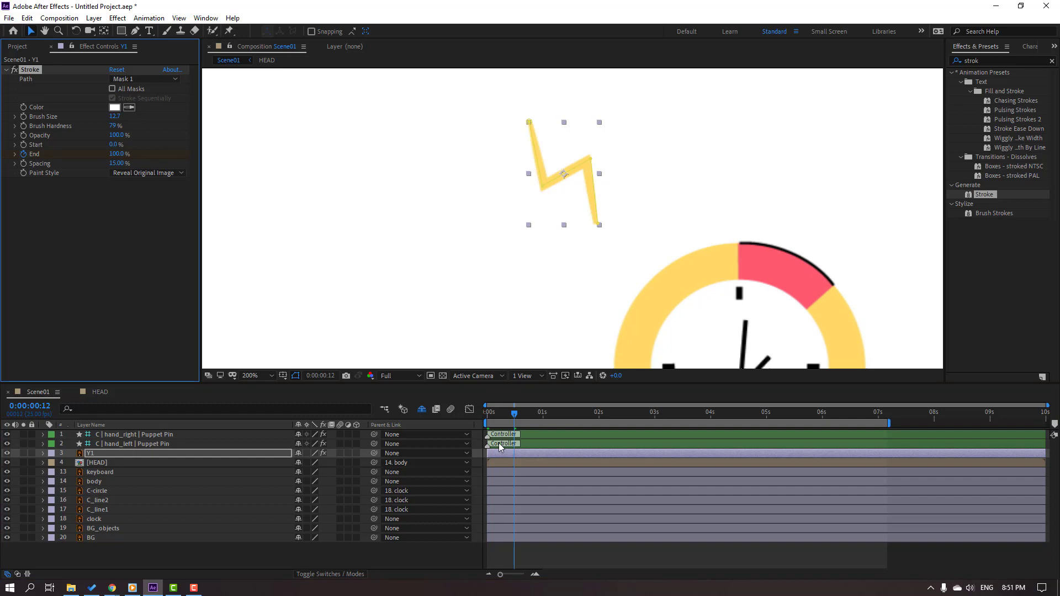
{"action": "key", "text": "u"}
{"action": "left_click", "coordinate": [542, 470]}
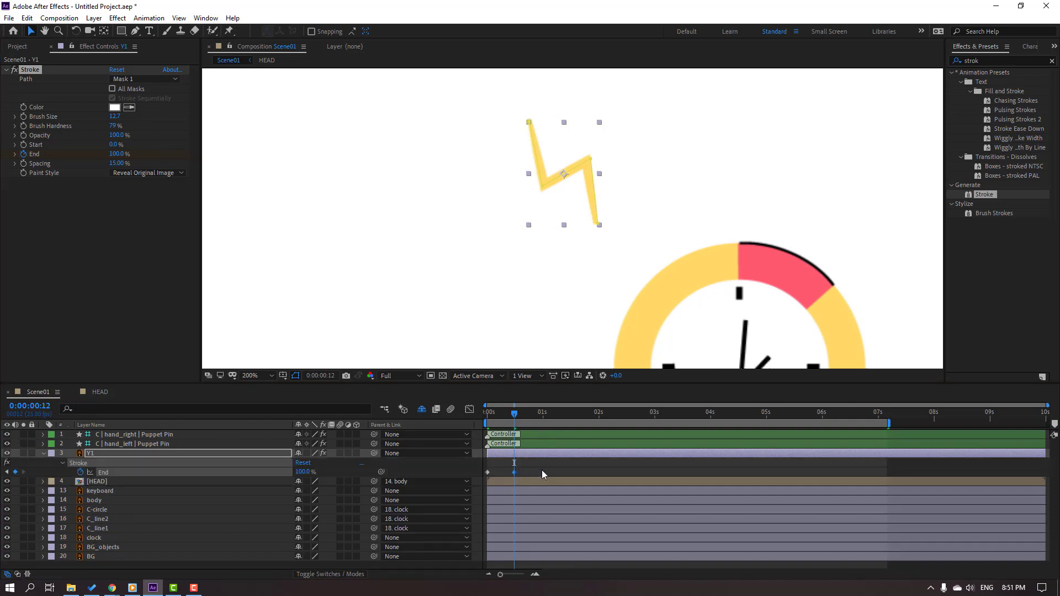
{"action": "key", "text": "space"}
{"action": "key", "text": "space"}
Apply Easy Ease to both Stroke End keyframes of Y1 and preview up to 0:00:00:22.
{"action": "left_click_drag", "start_coordinate": [550, 464], "coordinate": [488, 475]}
{"action": "right_click", "coordinate": [487, 472]}
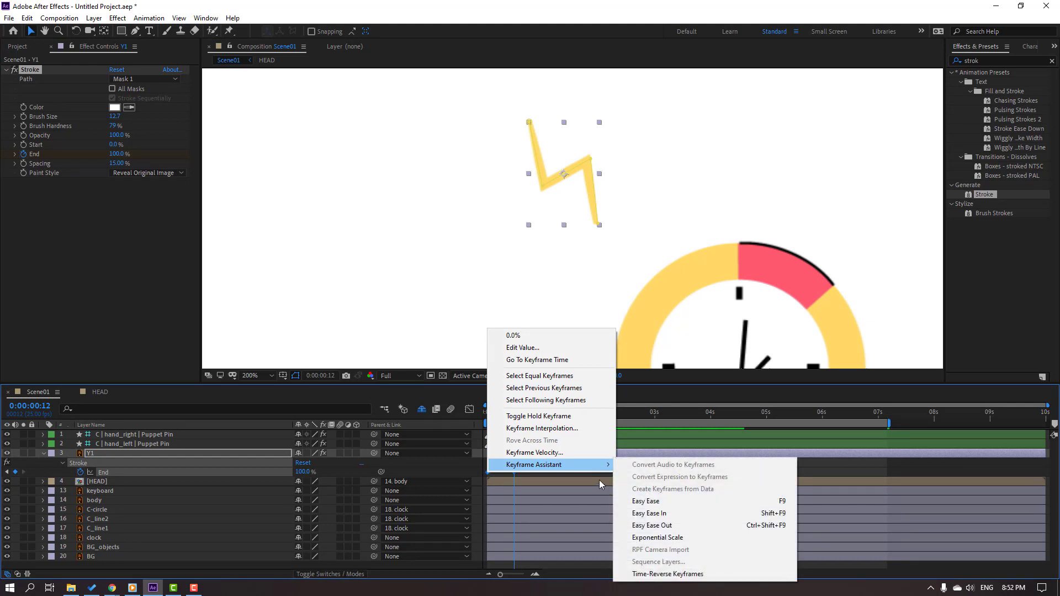
{"action": "left_click", "coordinate": [640, 503]}
{"action": "key", "text": "space"}
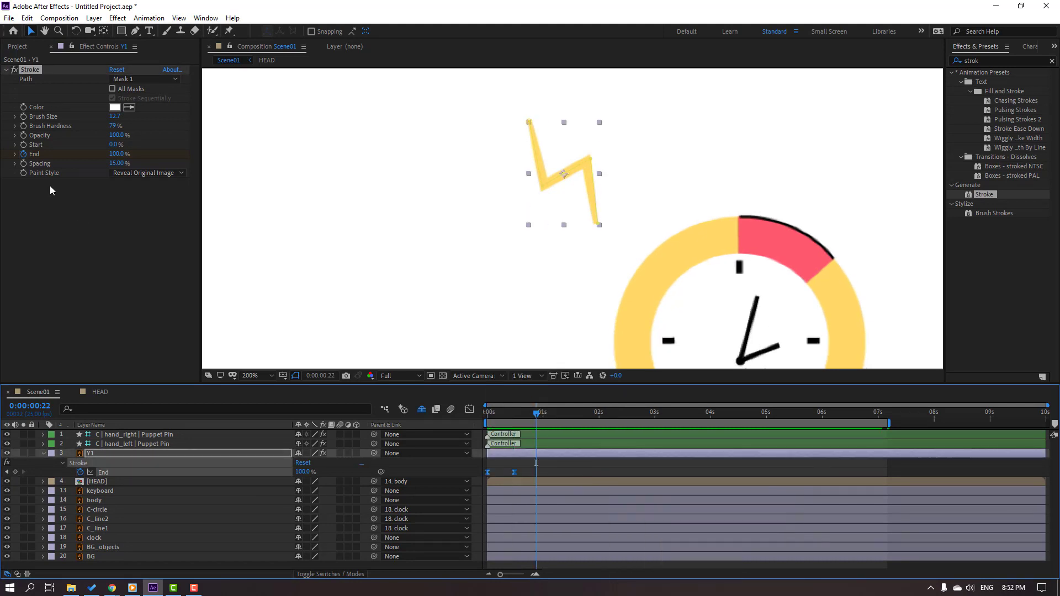
Keyframe Y1's Stroke Start from 0% at 0:00:00:22 to 100% at 0:00:01:11.
{"action": "left_click", "coordinate": [23, 145]}
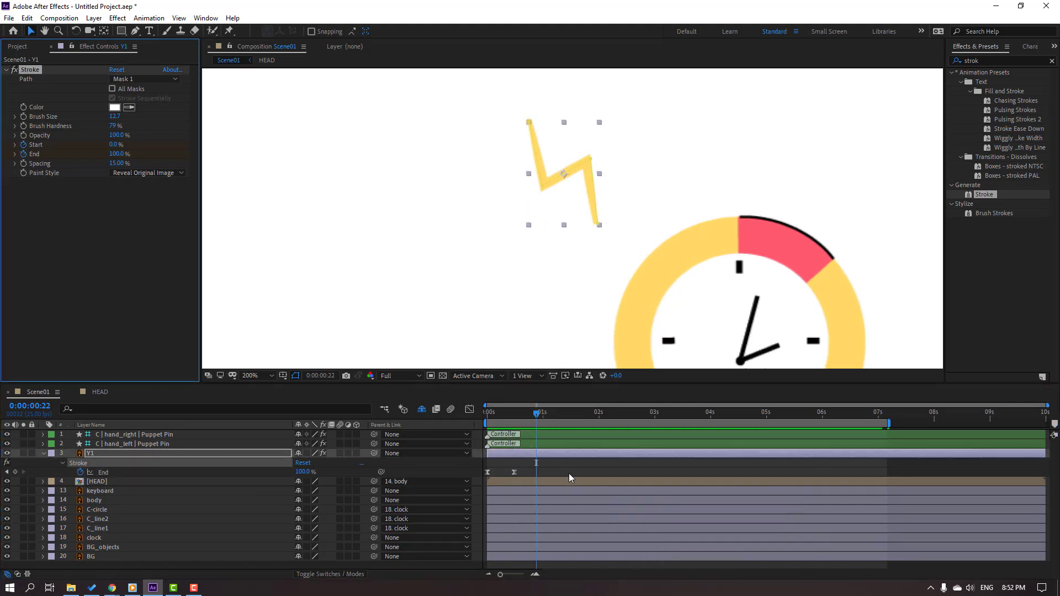
{"action": "left_click", "coordinate": [616, 470]}
{"action": "left_click_drag", "start_coordinate": [547, 415], "coordinate": [568, 414]}
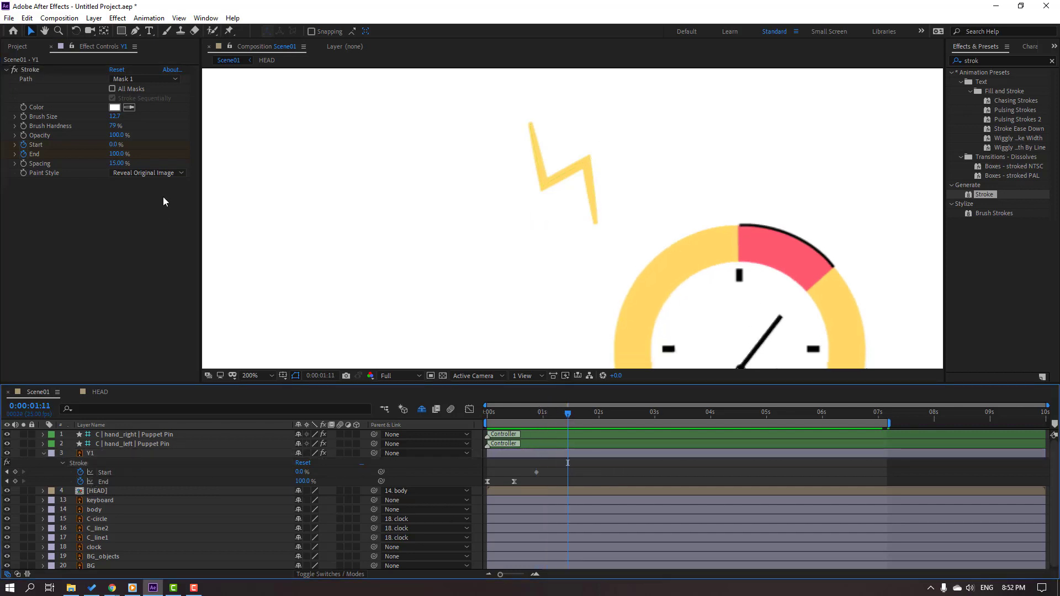
{"action": "left_click_drag", "start_coordinate": [114, 148], "coordinate": [186, 138]}
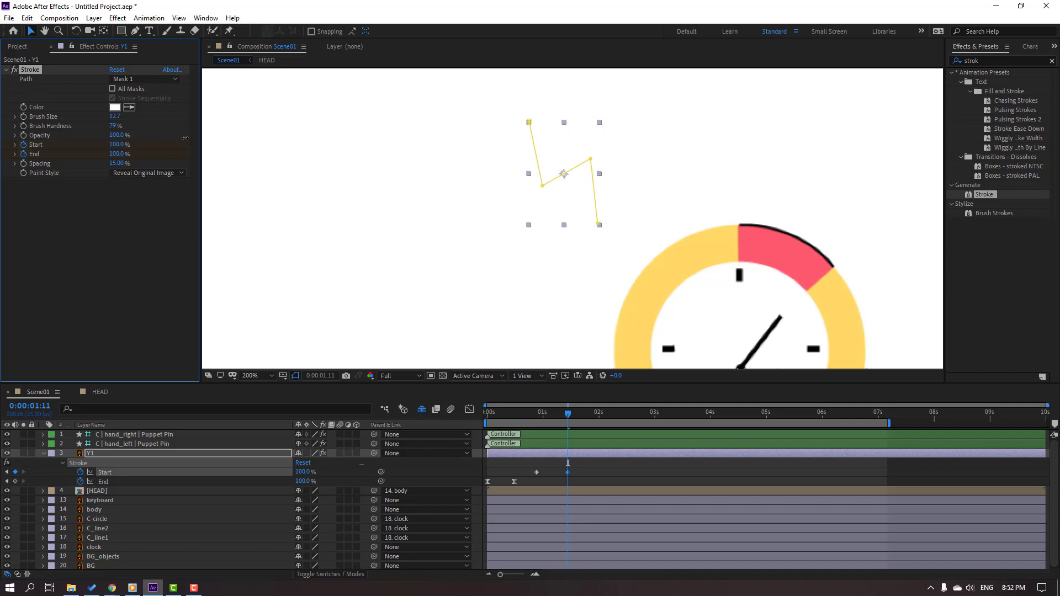
Apply Easy Ease to both Stroke Start keyframes of Y1 and preview the bolt animation.
{"action": "left_click", "coordinate": [549, 471]}
{"action": "left_click", "coordinate": [535, 472]}
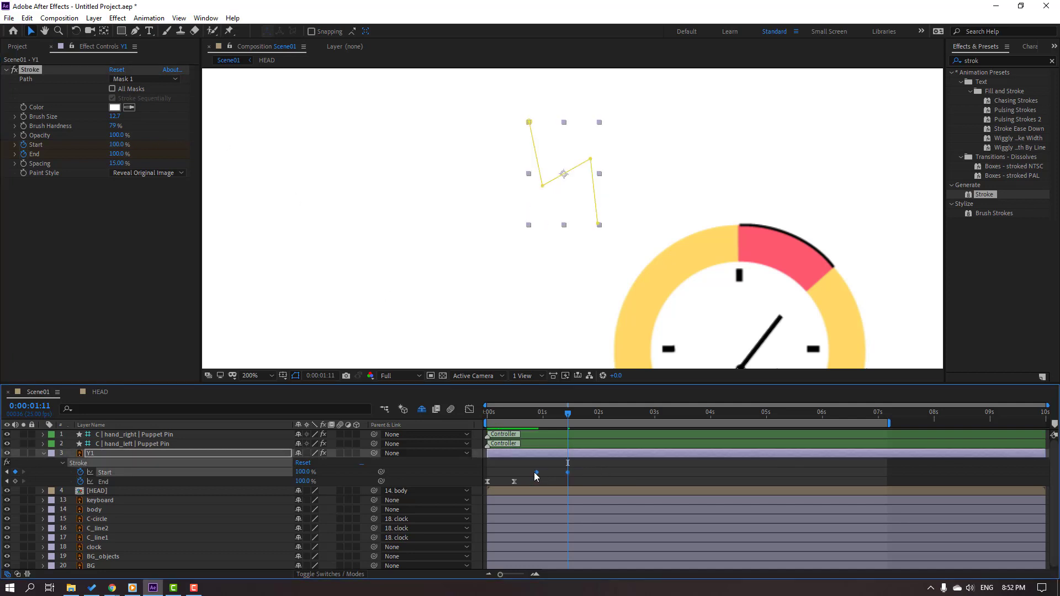
{"action": "right_click", "coordinate": [535, 472]}
{"action": "mouse_move", "coordinate": [608, 464]}
{"action": "left_click", "coordinate": [696, 499]}
{"action": "key", "text": "space"}
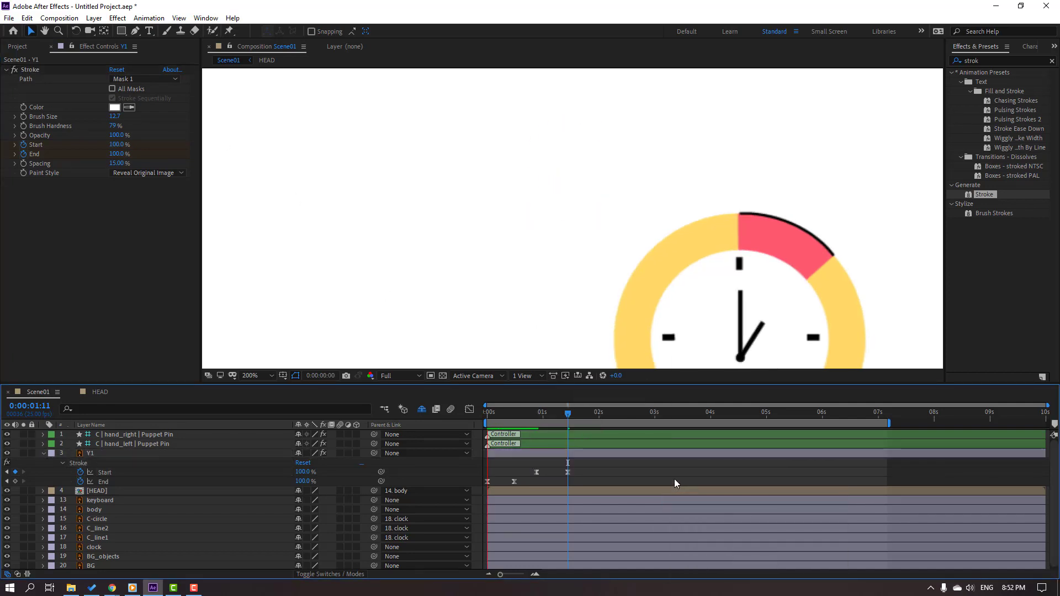
Split layer Y1 at 0:00:01:11 and delete the part after the split.
{"action": "left_click", "coordinate": [568, 415]}
{"action": "left_click", "coordinate": [581, 455]}
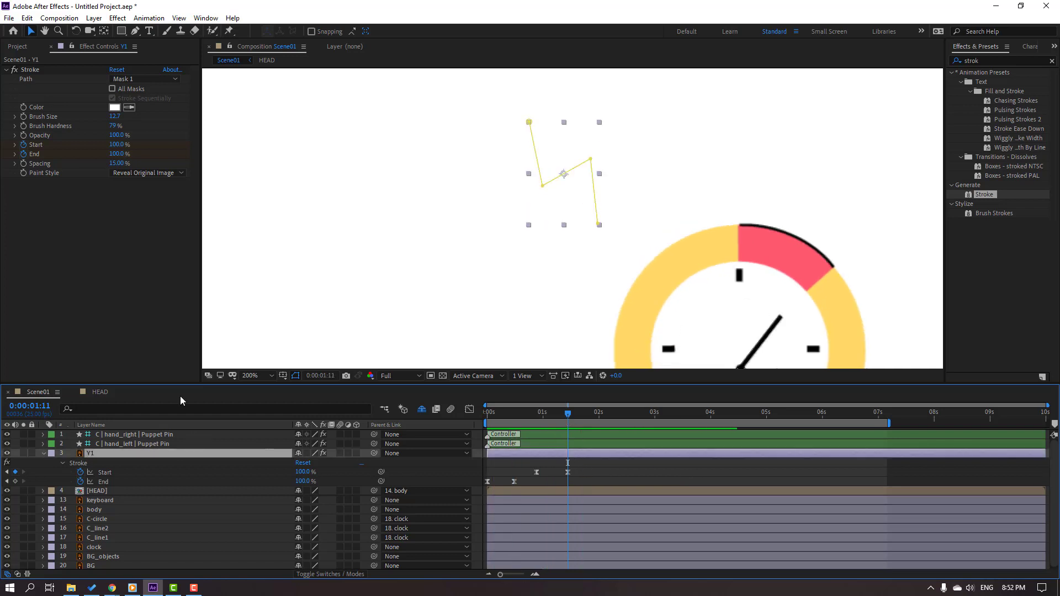
{"action": "left_click", "coordinate": [28, 19]}
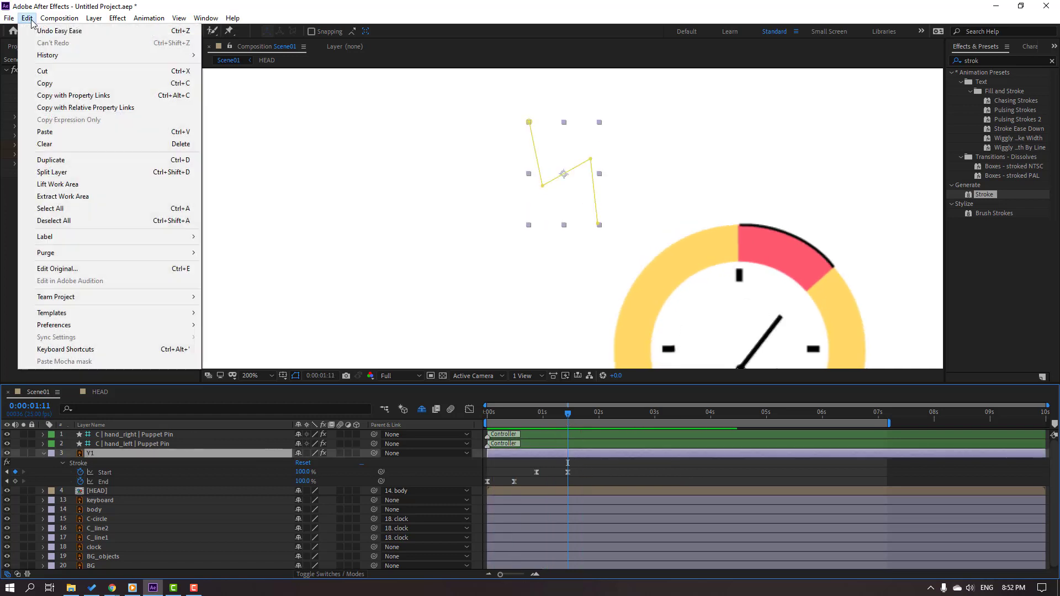
{"action": "left_click", "coordinate": [51, 172]}
{"action": "key", "text": "Delete"}
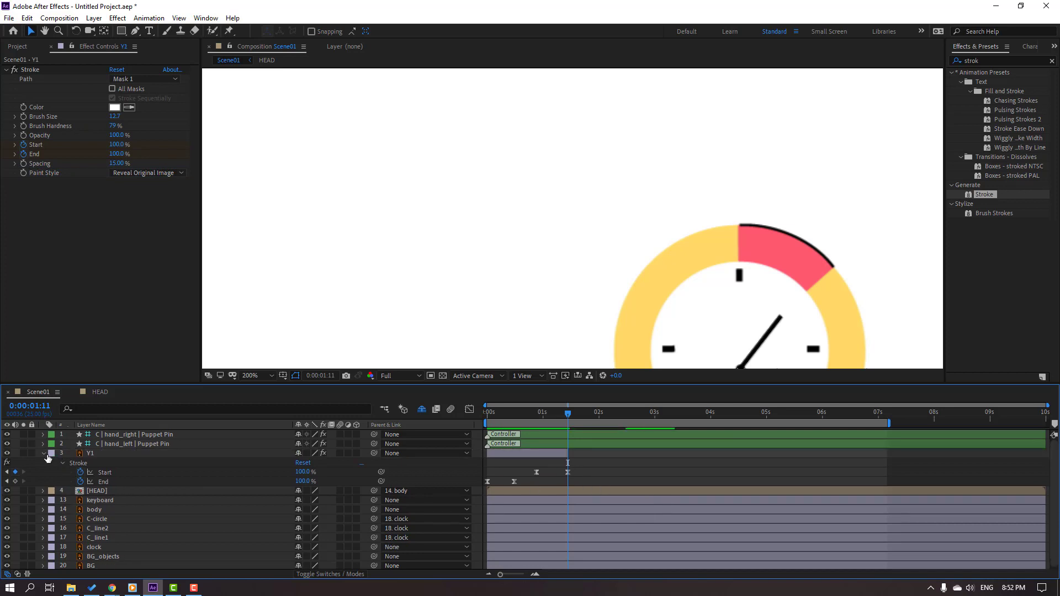
{"action": "key", "text": "u"}
Duplicate the trimmed Y1 layer four times, place the copies end to end up to about 0:00:07:04, and preview the loop.
{"action": "left_click", "coordinate": [529, 455]}
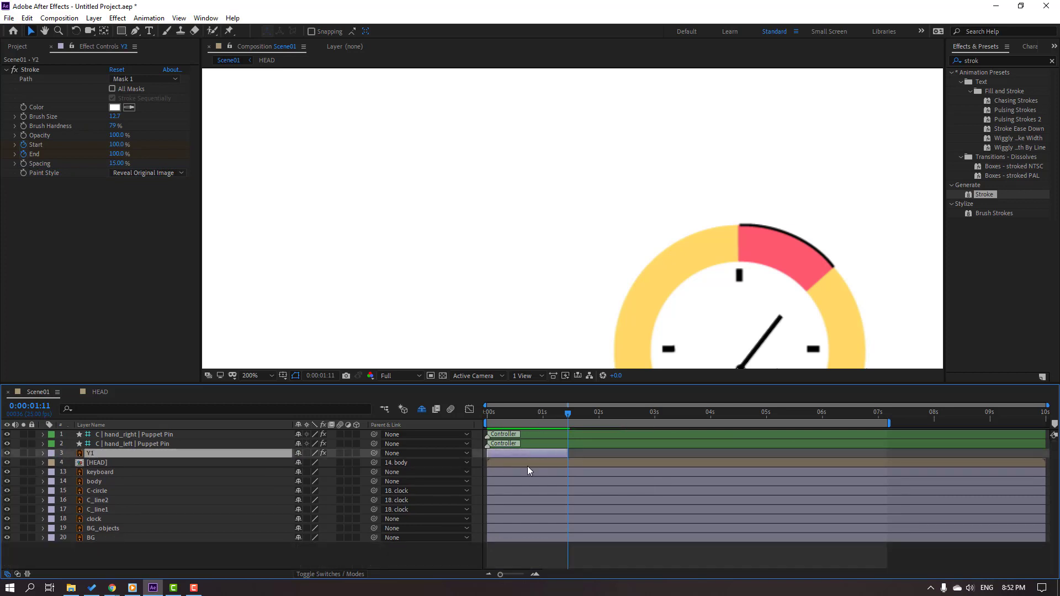
{"action": "key", "text": "ctrl+d"}
{"action": "left_click_drag", "start_coordinate": [534, 455], "coordinate": [833, 456]}
{"action": "key", "text": "ctrl+d"}
{"action": "key", "text": "ctrl+d"}
{"action": "key", "text": "ctrl+d"}
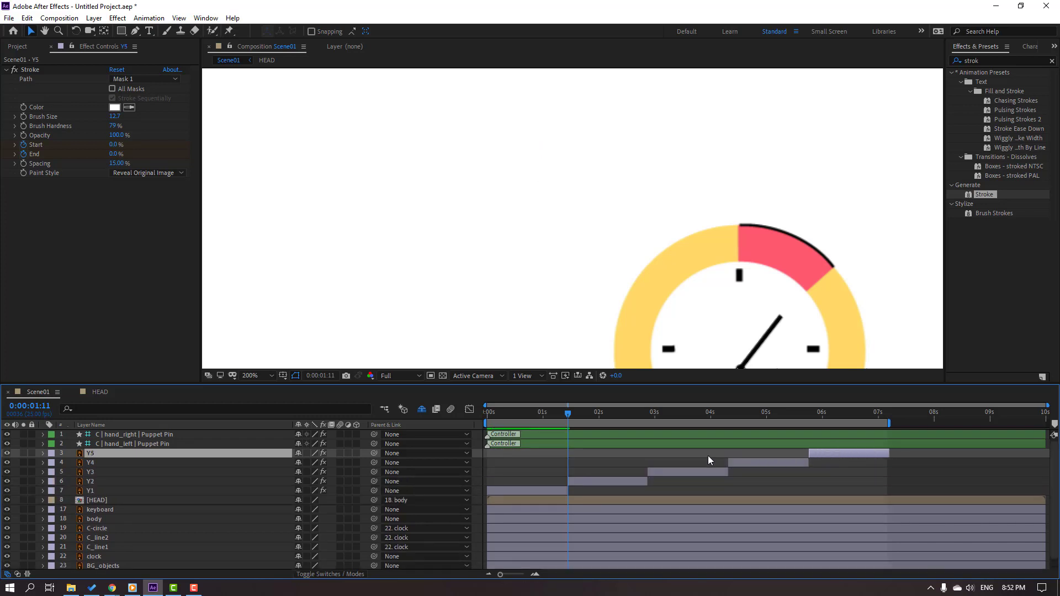
{"action": "key", "text": "comma"}
{"action": "key", "text": "space"}
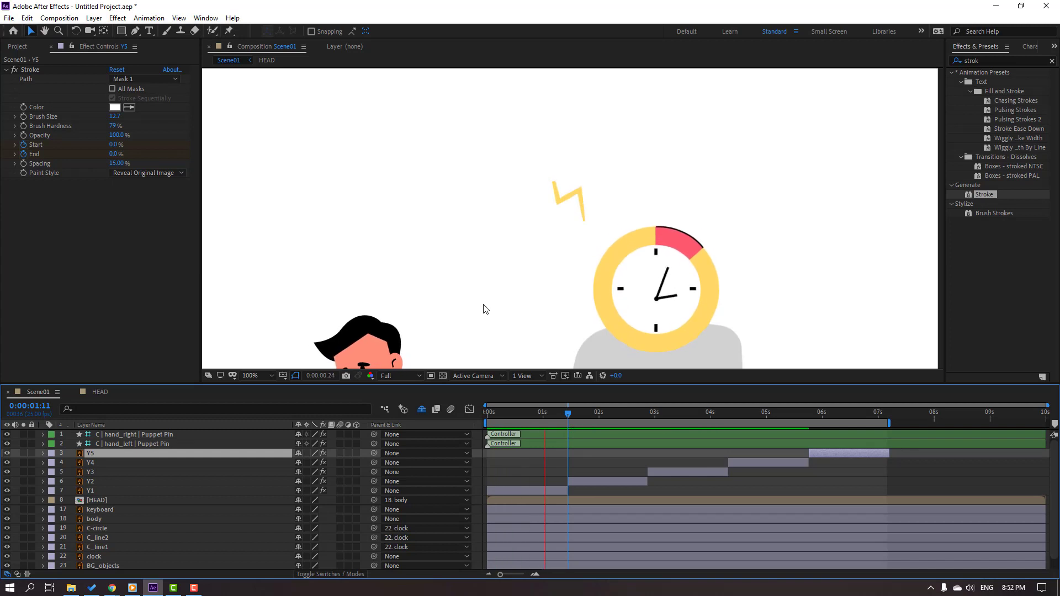
Pre-compose layers Y1 through Y5 into a new composition named lines.
{"action": "left_click_drag", "start_coordinate": [542, 412], "coordinate": [487, 414]}
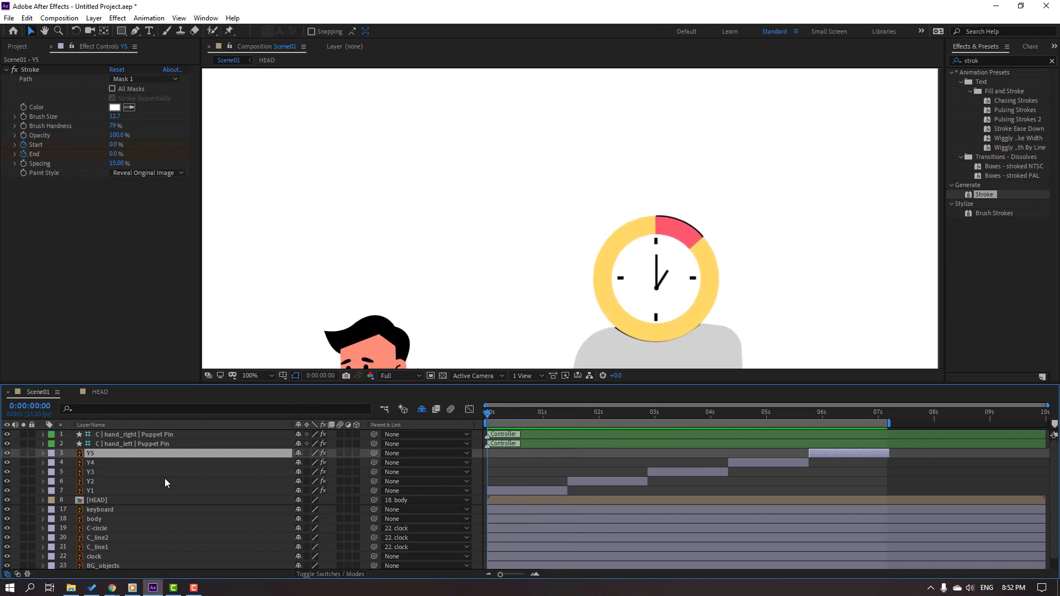
{"action": "left_click", "coordinate": [541, 491]}
{"action": "left_click", "coordinate": [101, 457], "text": "shift"}
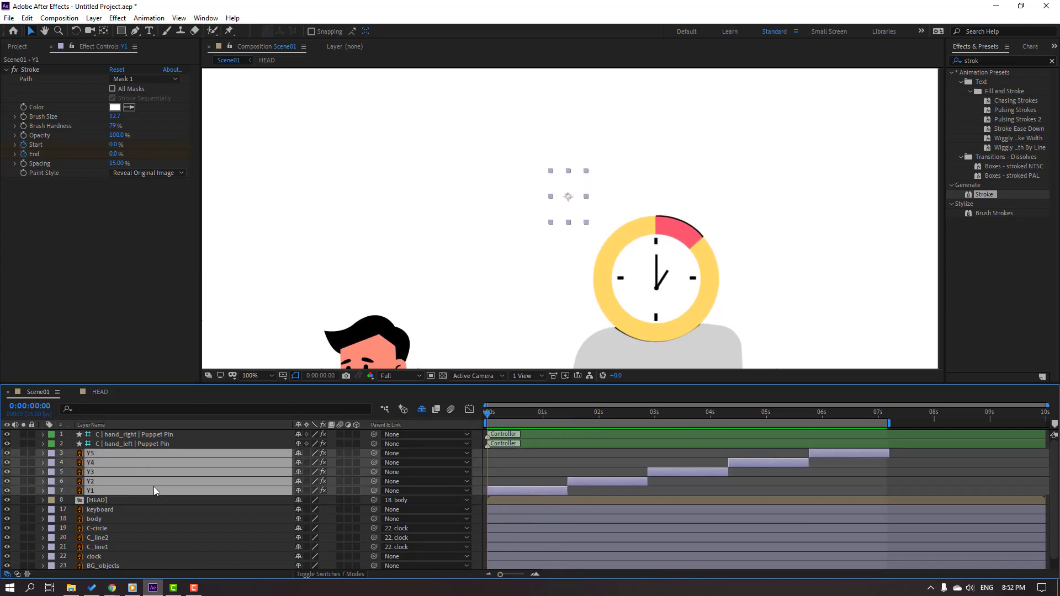
{"action": "right_click", "coordinate": [113, 475]}
{"action": "left_click", "coordinate": [119, 428]}
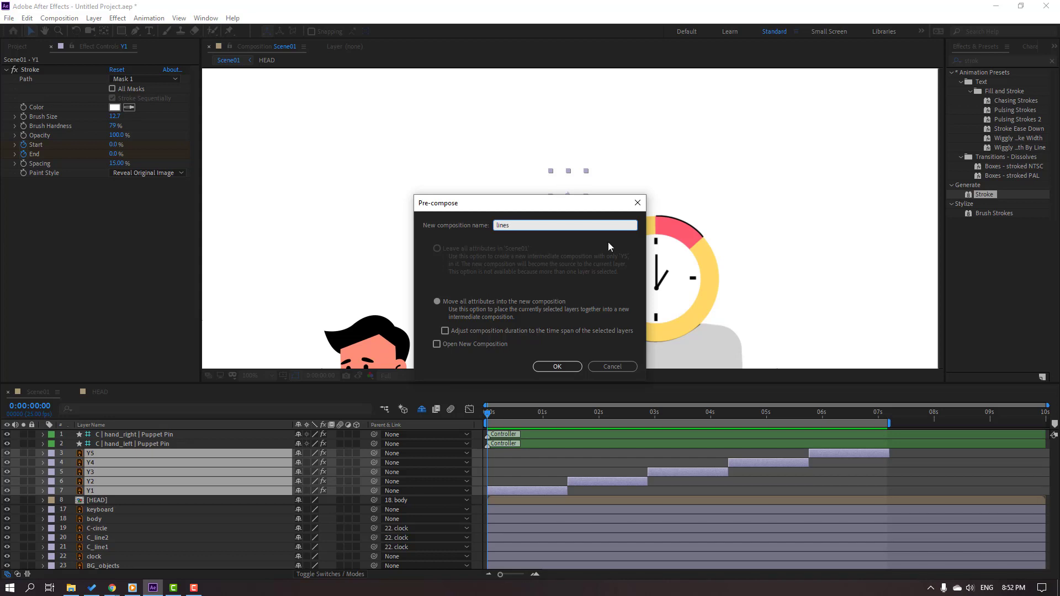
{"action": "left_click", "coordinate": [573, 366]}
Duplicate the lines layer, rotate the copy to -34°, and place its bolt below the first one, beside the clock.
{"action": "left_click", "coordinate": [528, 412]}
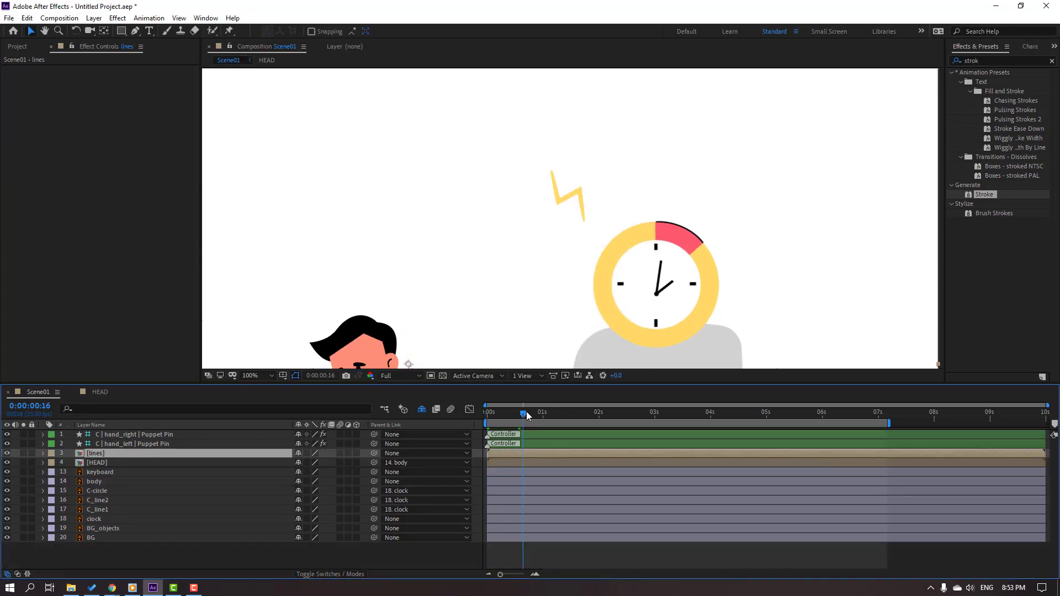
{"action": "left_click_drag", "start_coordinate": [522, 410], "coordinate": [522, 410]}
{"action": "key", "text": "ctrl+d"}
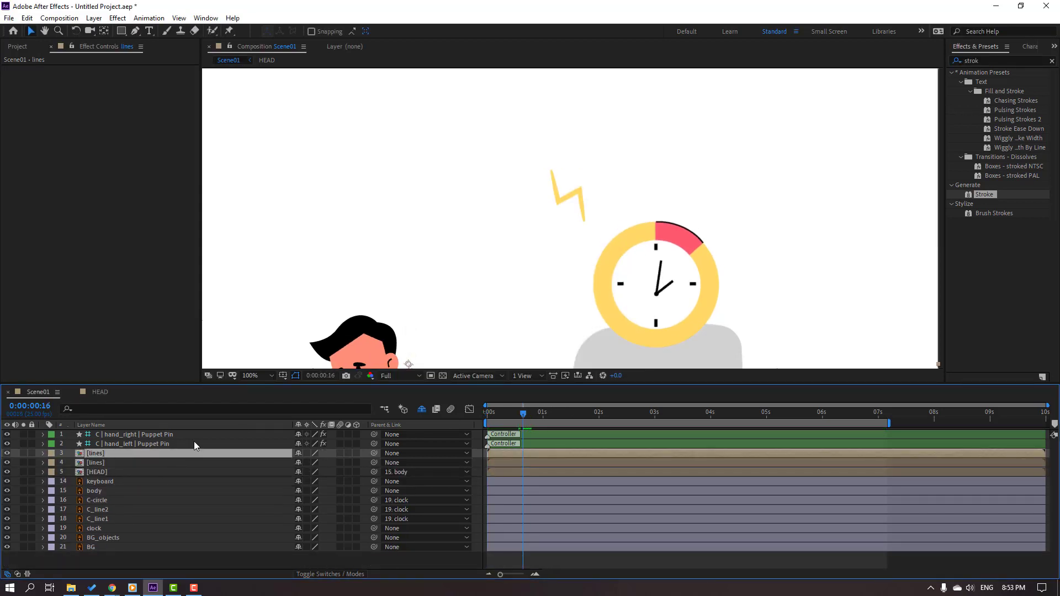
{"action": "left_click", "coordinate": [554, 218]}
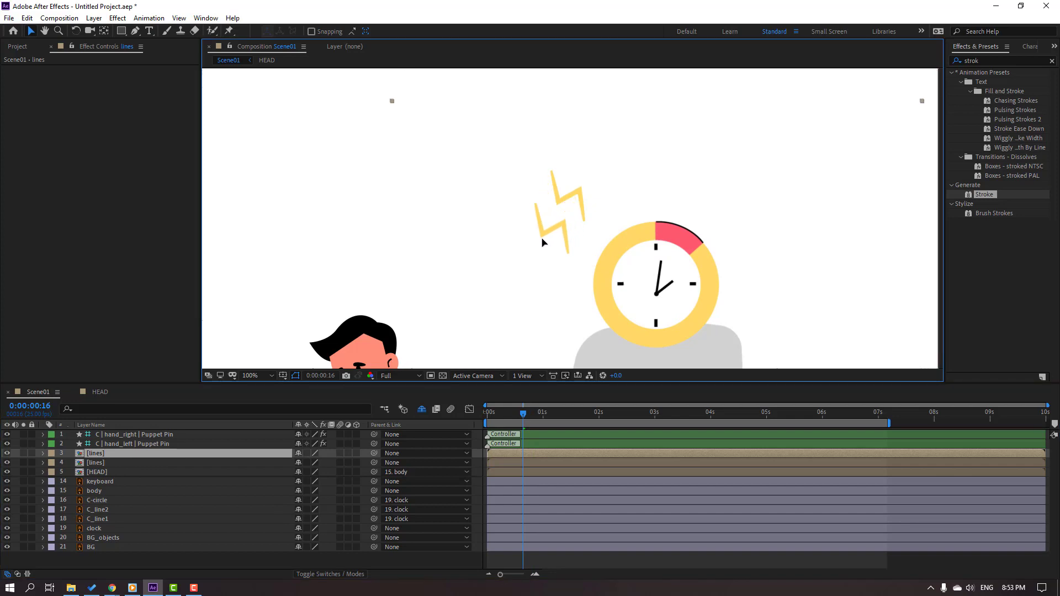
{"action": "key", "text": "r"}
{"action": "left_click_drag", "start_coordinate": [305, 462], "coordinate": [291, 466]}
{"action": "left_click_drag", "start_coordinate": [421, 170], "coordinate": [524, 256]}
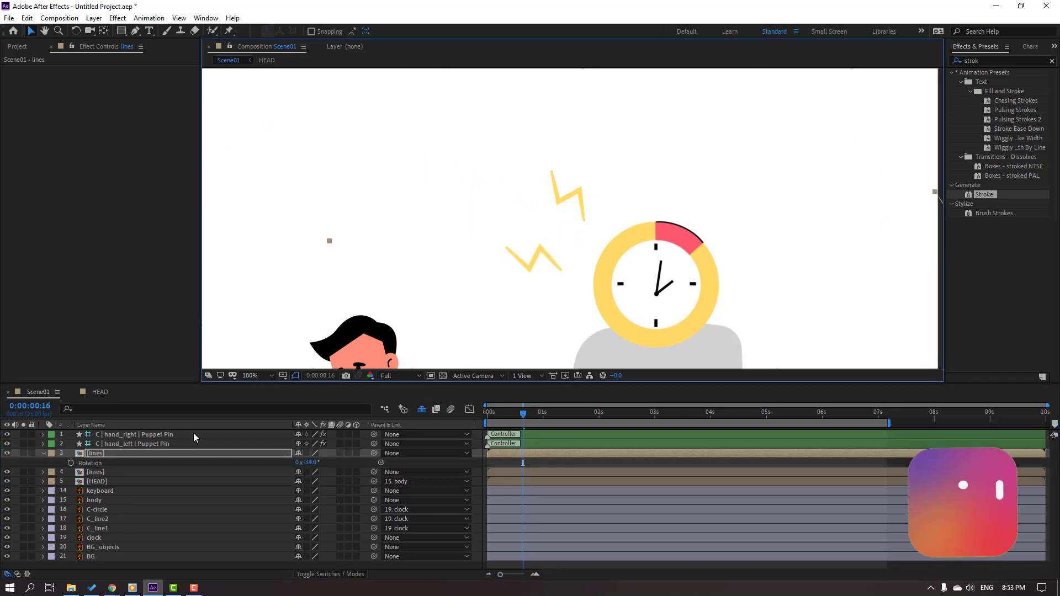
Duplicate the rotated lines layer, set the new copy's Rotation to 12°, and place its bolt directly above the clock.
{"action": "left_click", "coordinate": [101, 452]}
{"action": "key", "text": "ctrl+d"}
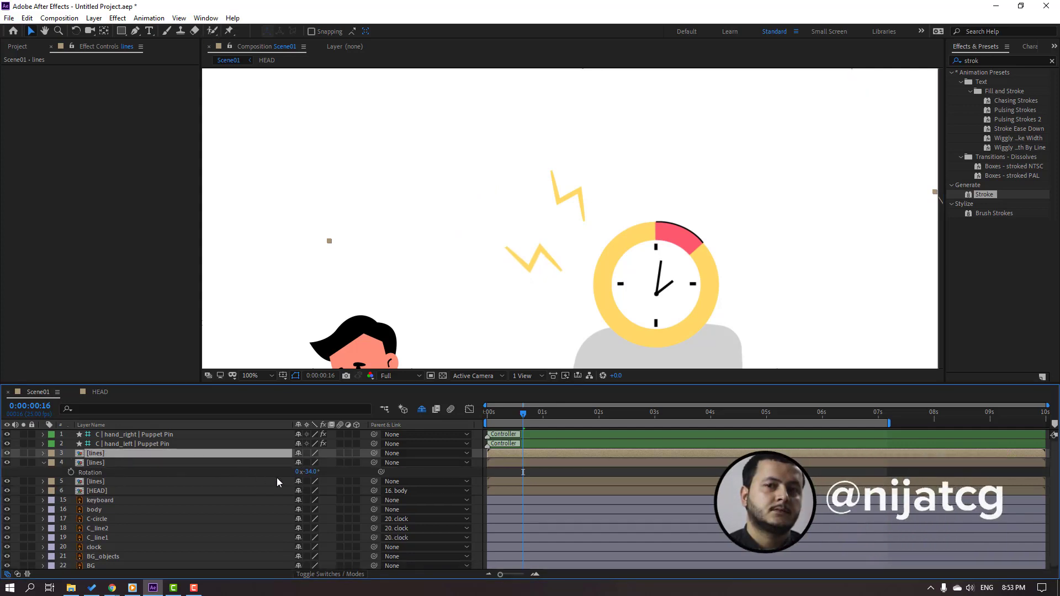
{"action": "key", "text": "r"}
{"action": "left_click_drag", "start_coordinate": [307, 463], "coordinate": [338, 464]}
{"action": "left_click_drag", "start_coordinate": [667, 362], "coordinate": [637, 170]}
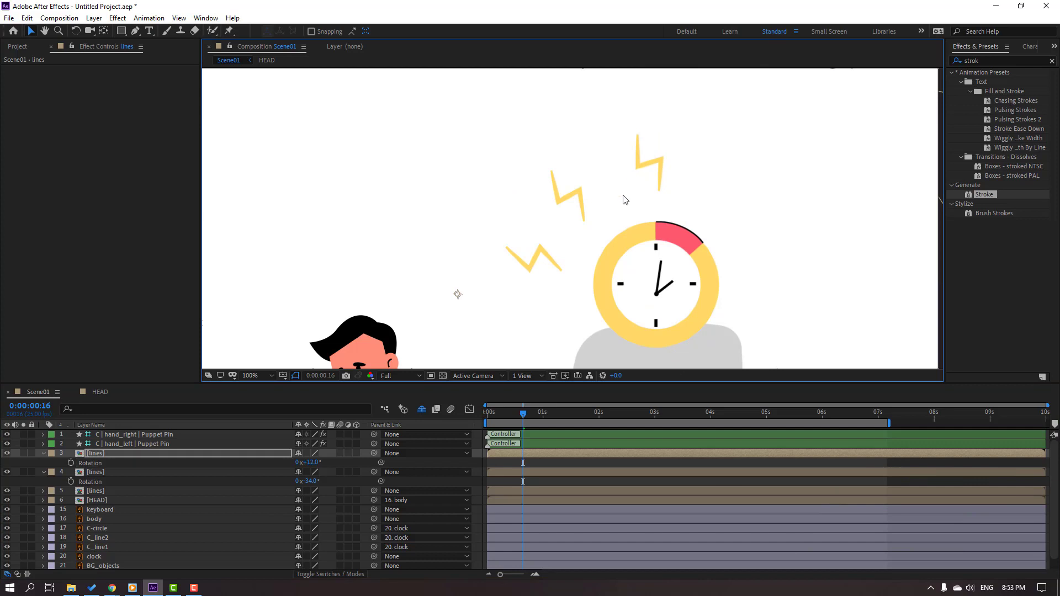
Duplicate the lines layer above the clock once more and show the new copy's Rotation property.
{"action": "key", "text": "ctrl+d"}
{"action": "key", "text": "r"}
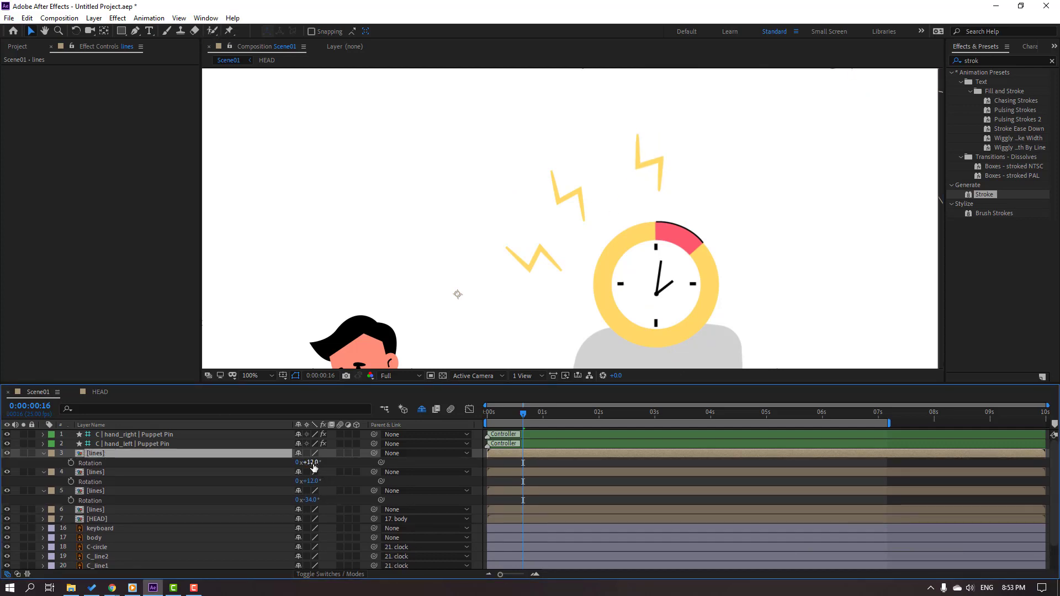